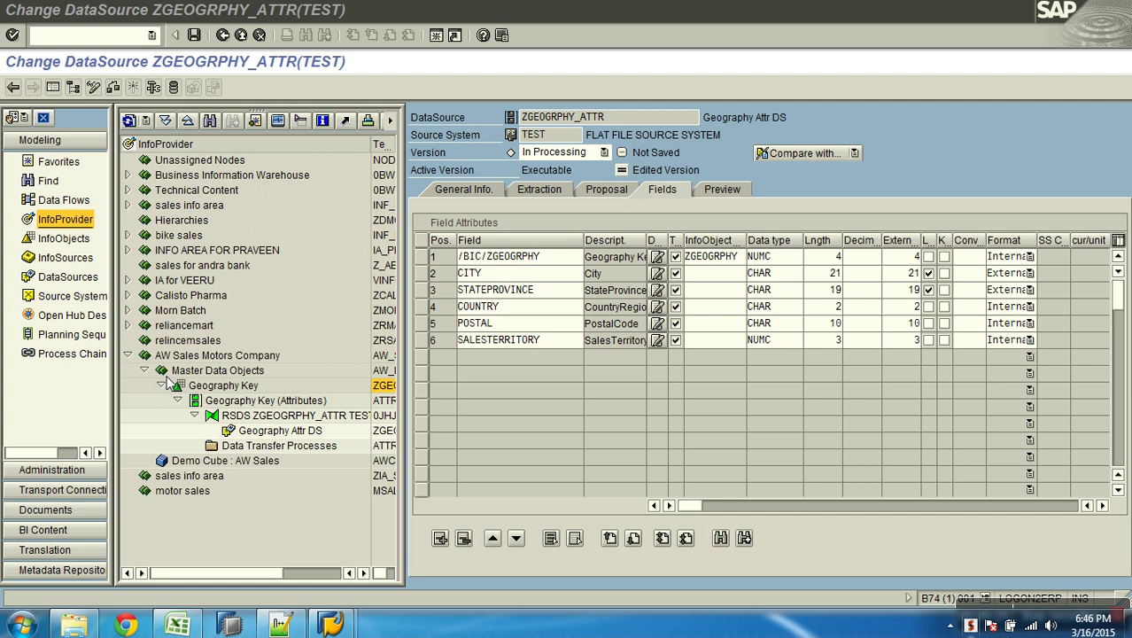
# Step: Exit the ZGEOGRPHY_ATTR DataSource without saving its changes and select Geography Key (Attributes) in the InfoProvider tree
pyautogui.click(241, 35)
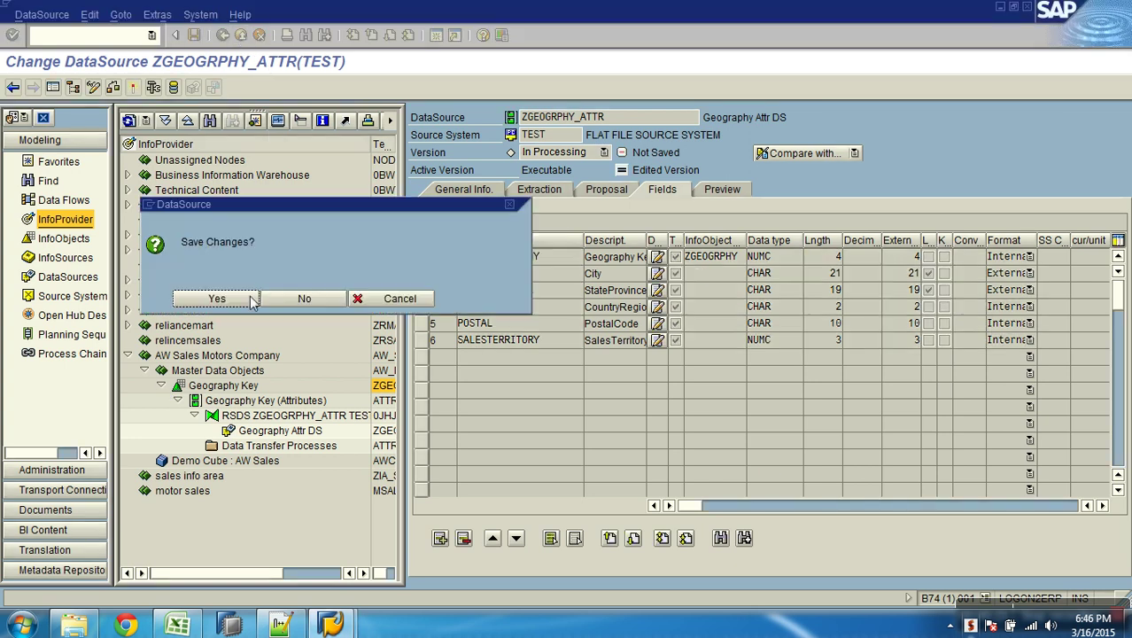
pyautogui.click(285, 297)
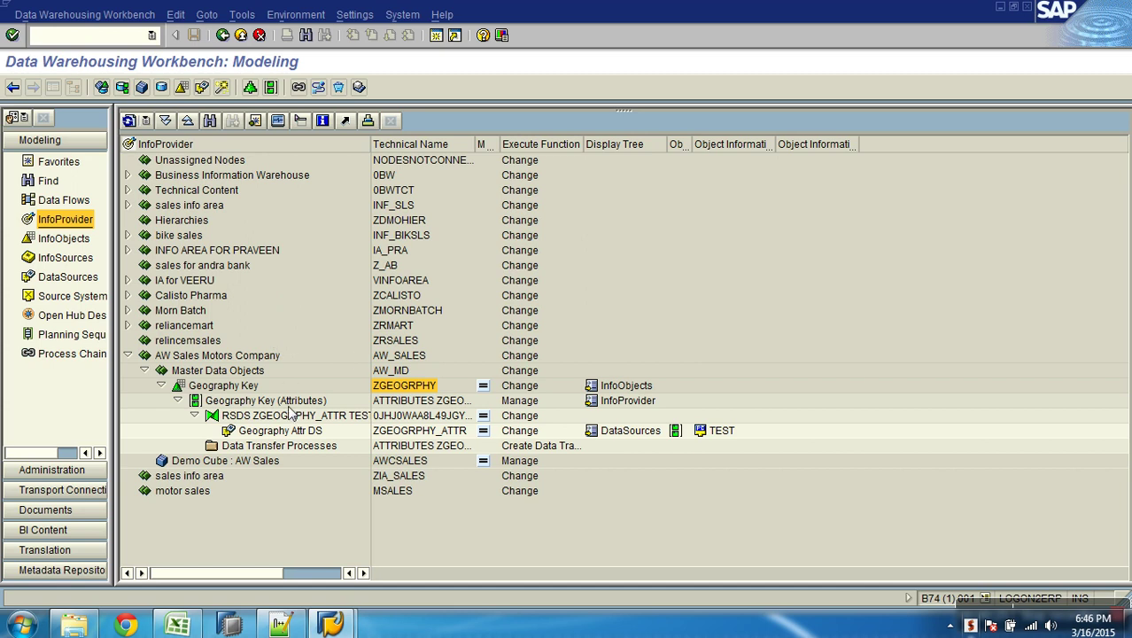
pyautogui.click(281, 403)
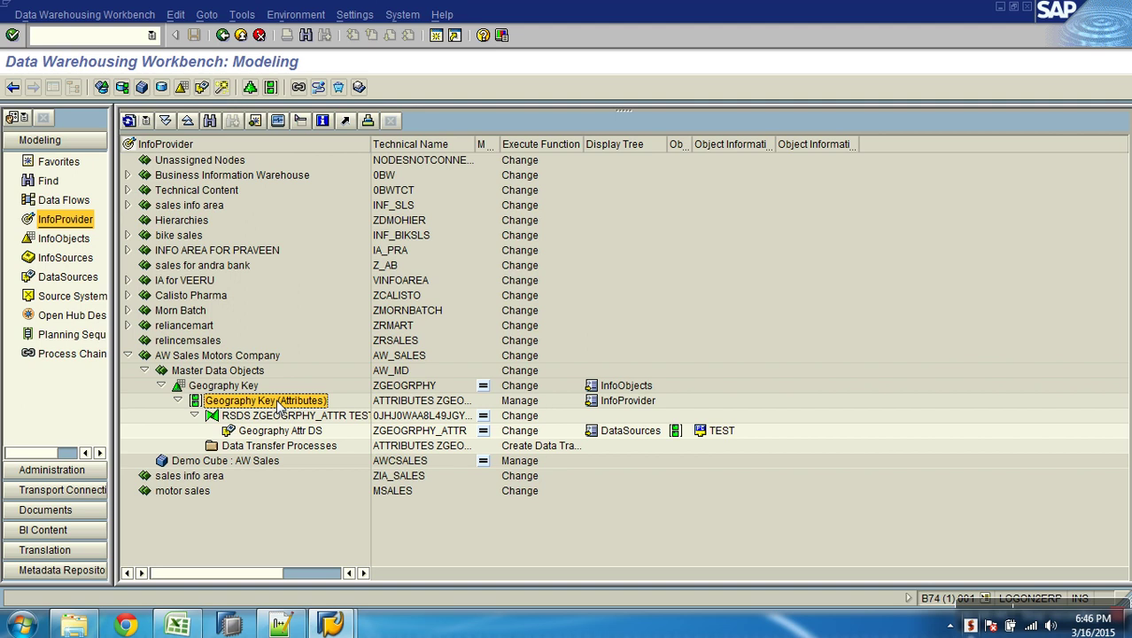
# Step: Start transaction SE11 in a new session and display the master data table /BIC/PZGEOGRPHY
pyautogui.click(398, 388)
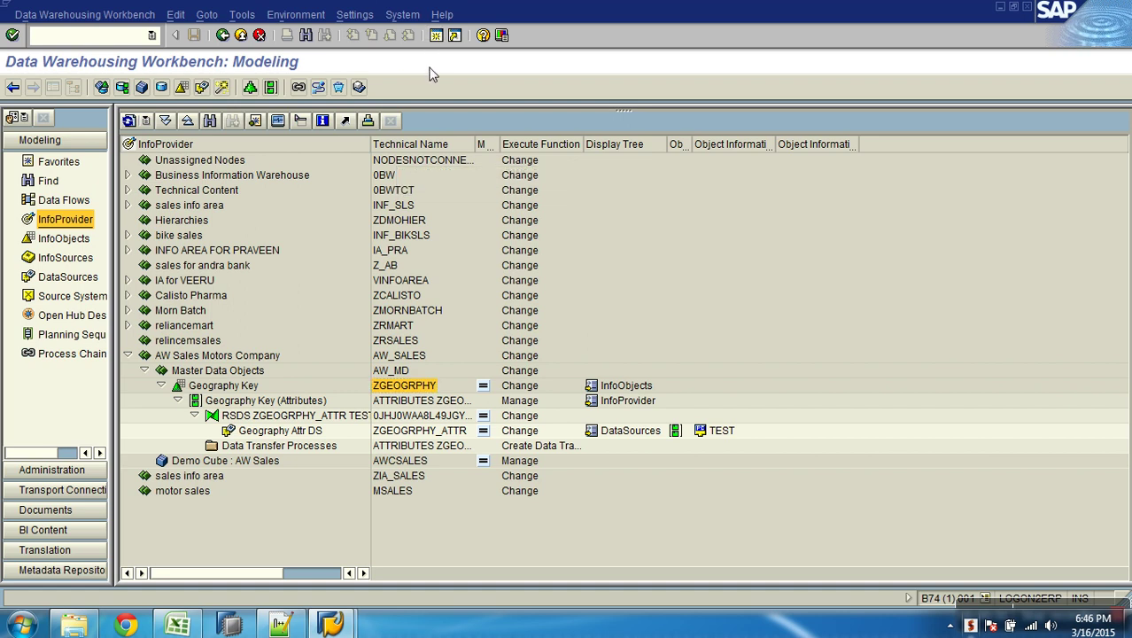
pyautogui.hotkey('ctrl', 'n')
pyautogui.write('se11')
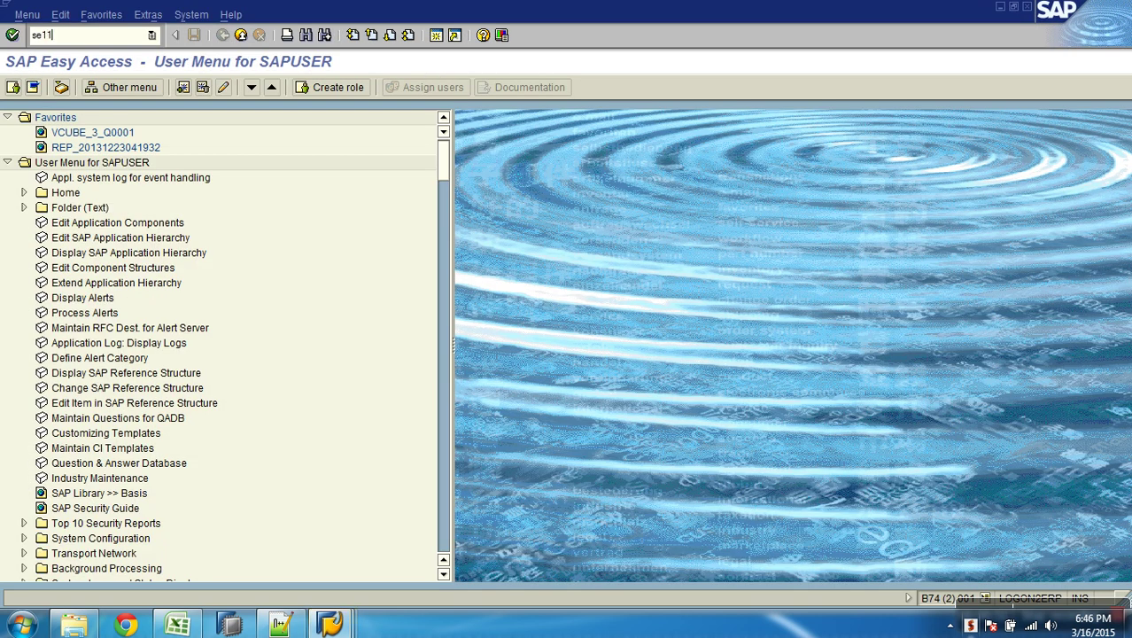
pyautogui.press('Return')
pyautogui.write('/')
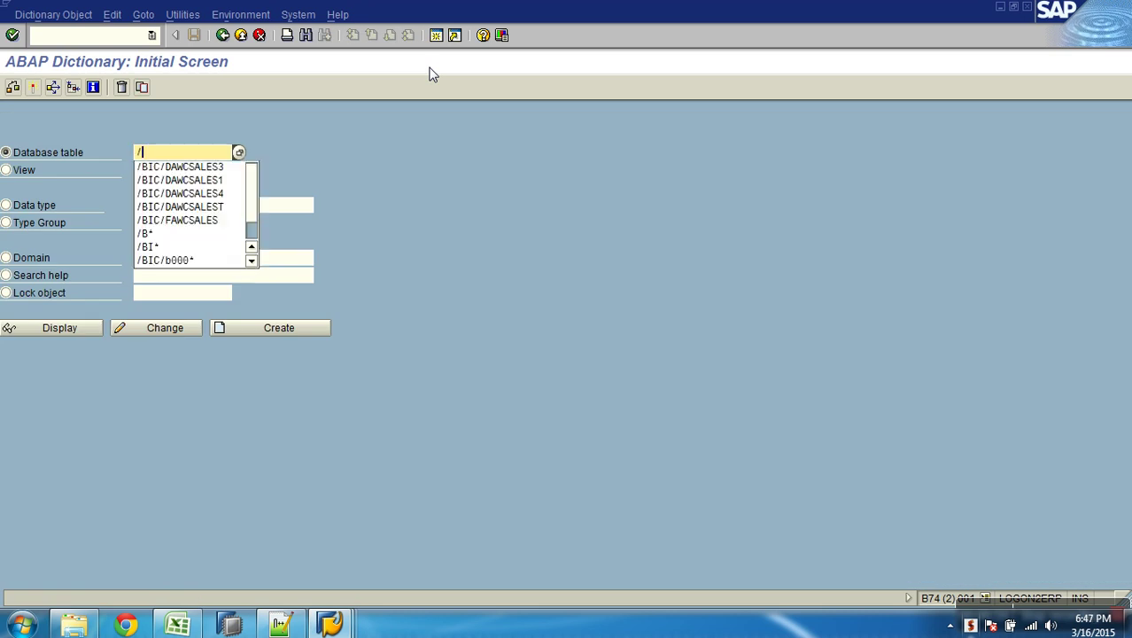
pyautogui.write('bic/pZGEOGRPHY')
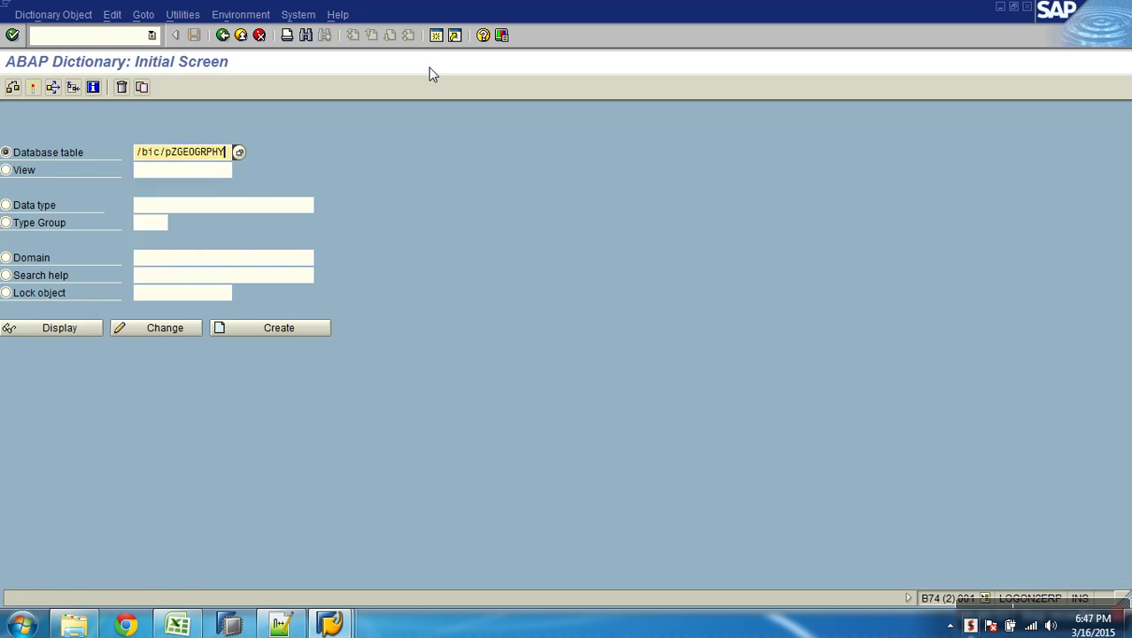
pyautogui.click(83, 328)
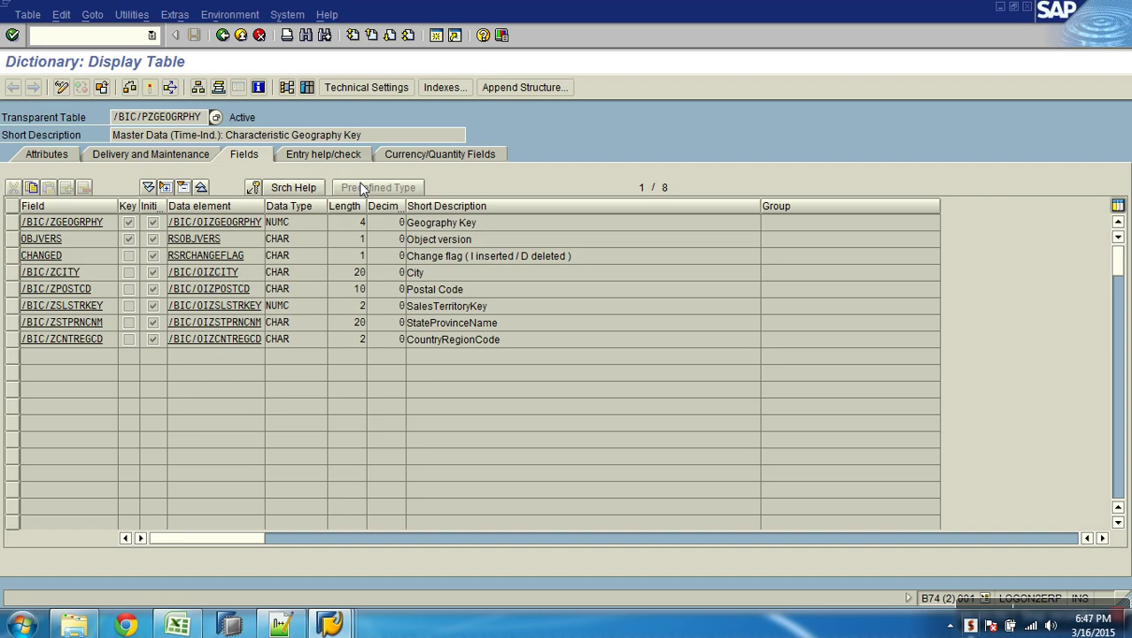
# Step: Return to the Data Warehousing Workbench, view the PSA requests of Geography Attr DS through Manage, and close the list
pyautogui.hotkey('alt', 'Tab')
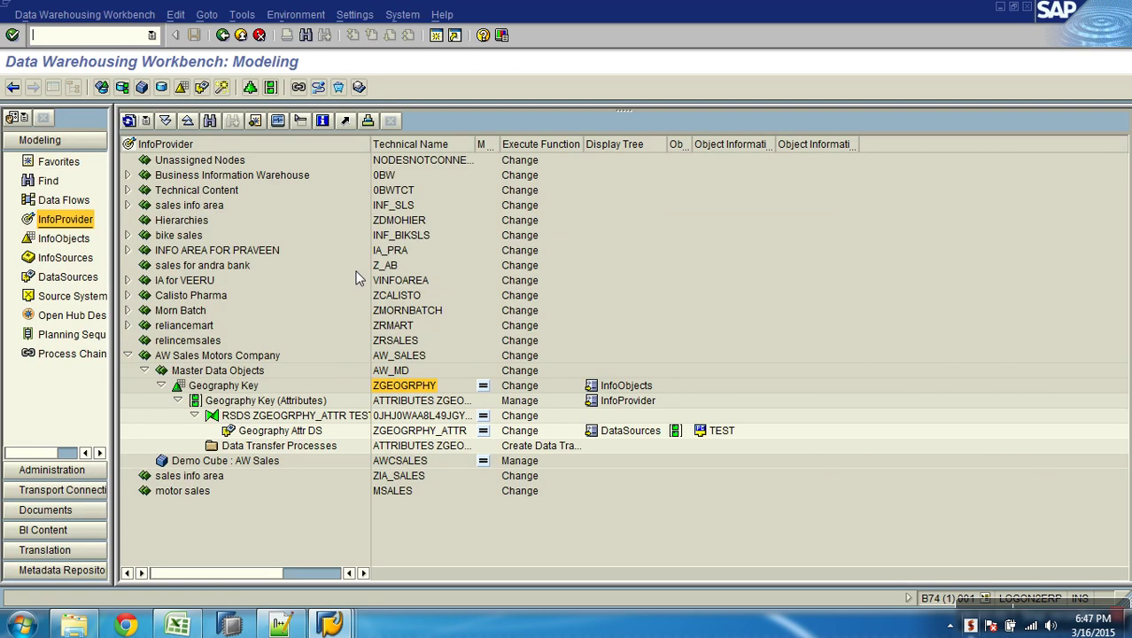
pyautogui.click(298, 436)
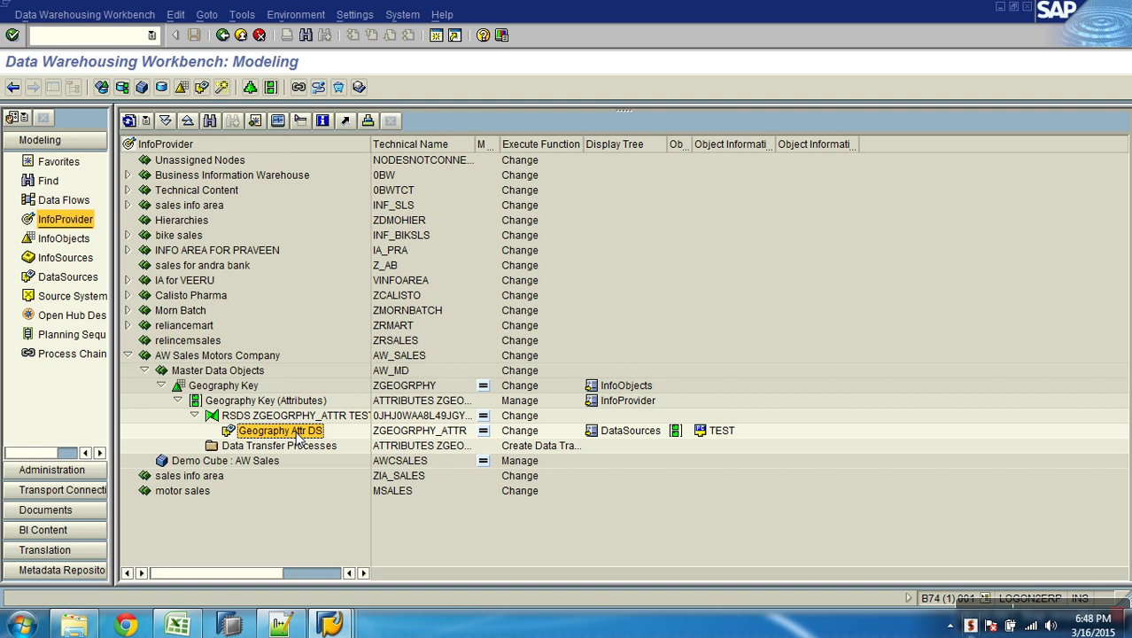
pyautogui.rightClick(297, 438)
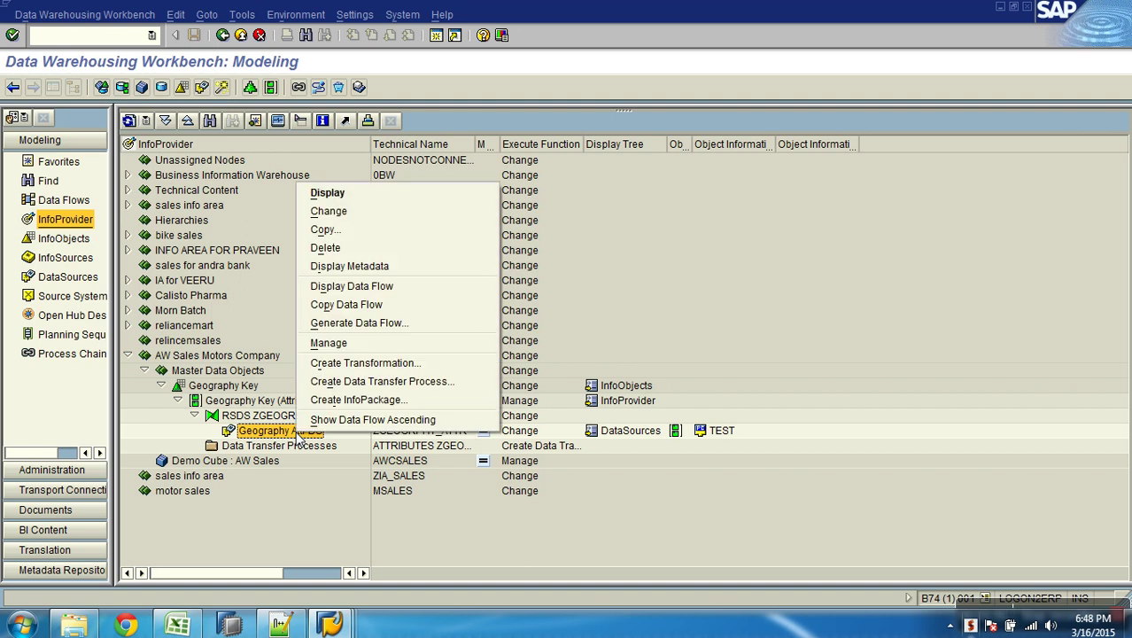
pyautogui.click(345, 343)
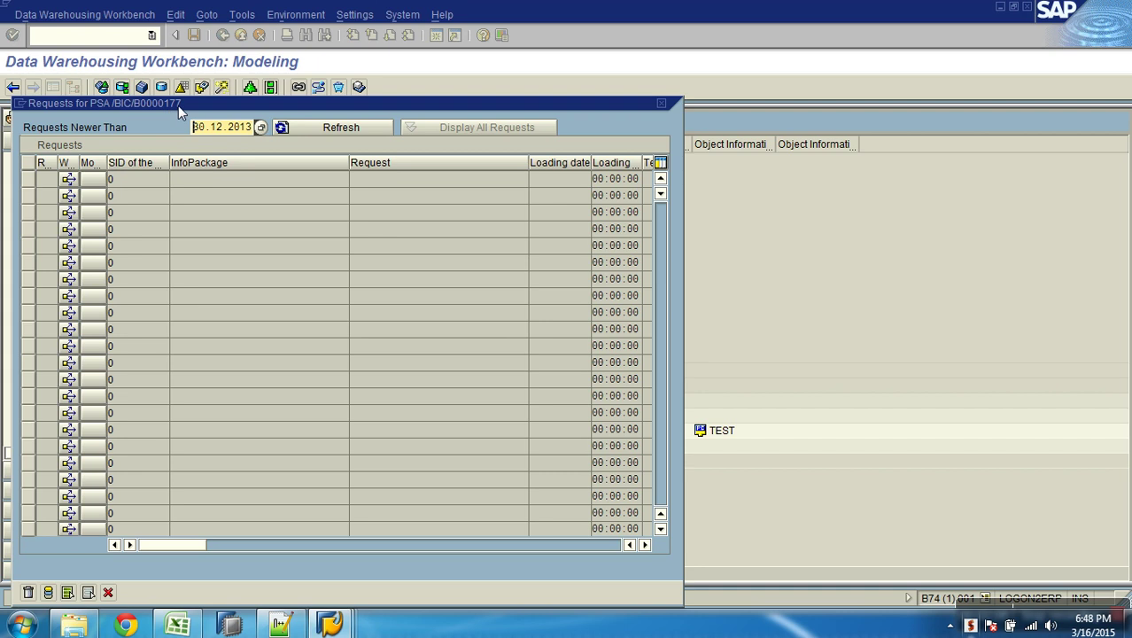
pyautogui.click(109, 592)
pyautogui.moveTo(329, 624)
pyautogui.click(479, 567)
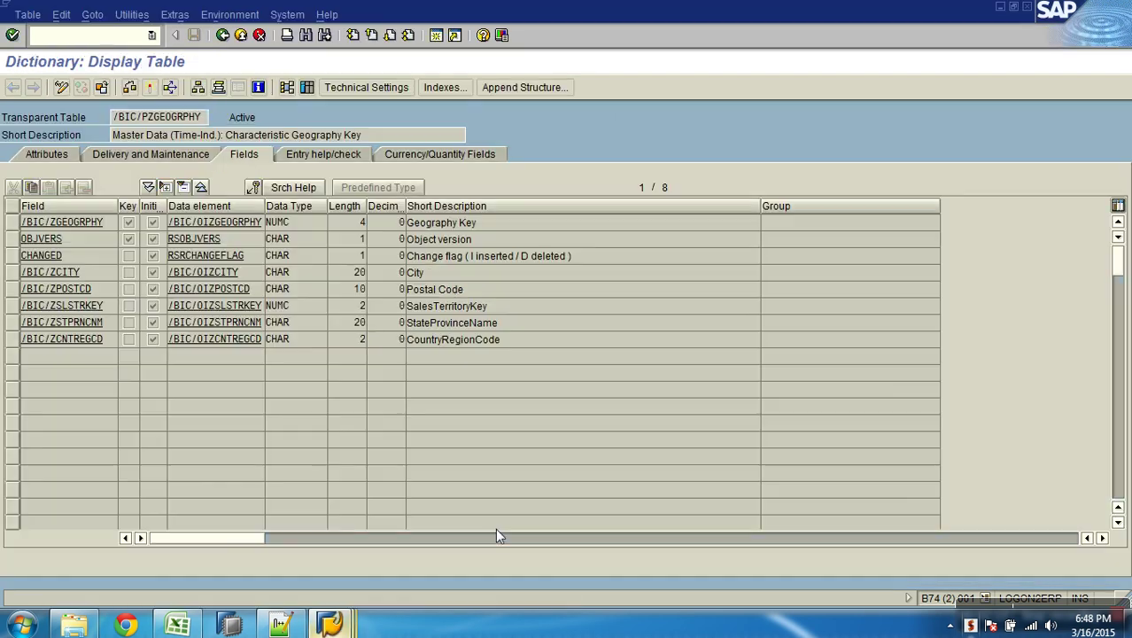
pyautogui.click(223, 34)
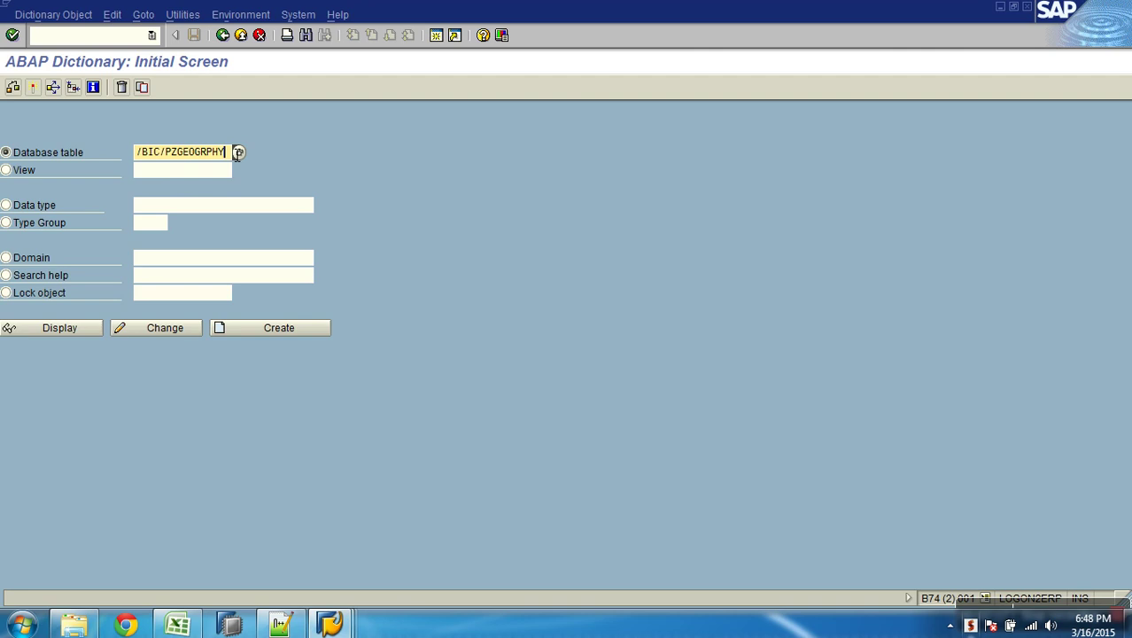
pyautogui.moveTo(227, 152); pyautogui.dragTo(140, 154)
pyautogui.write('/')
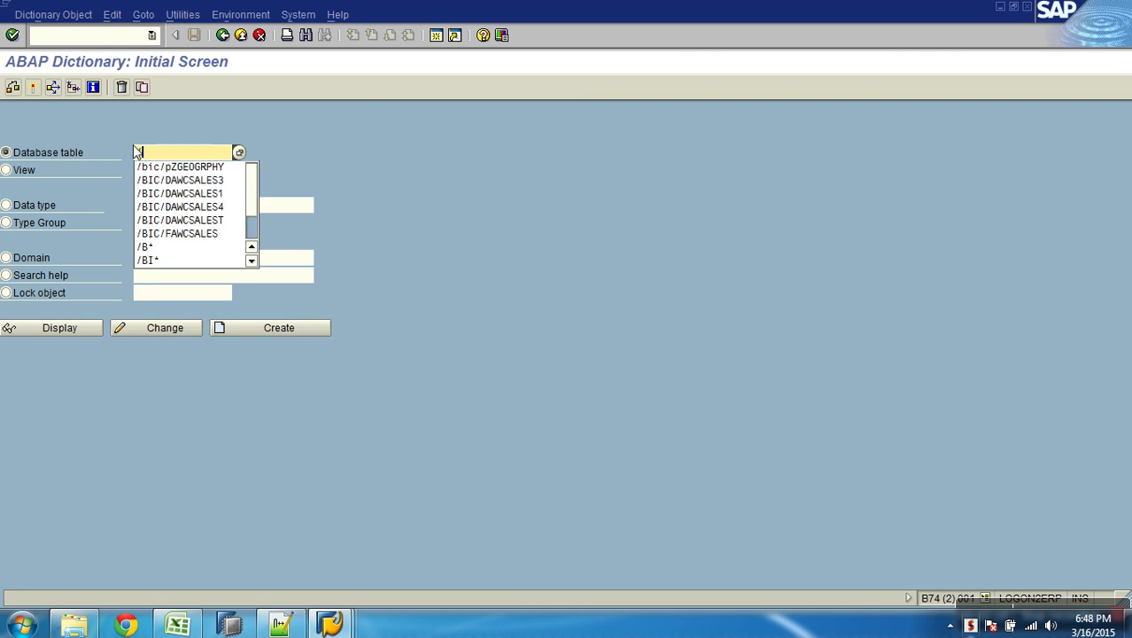
pyautogui.write('bic/b00')
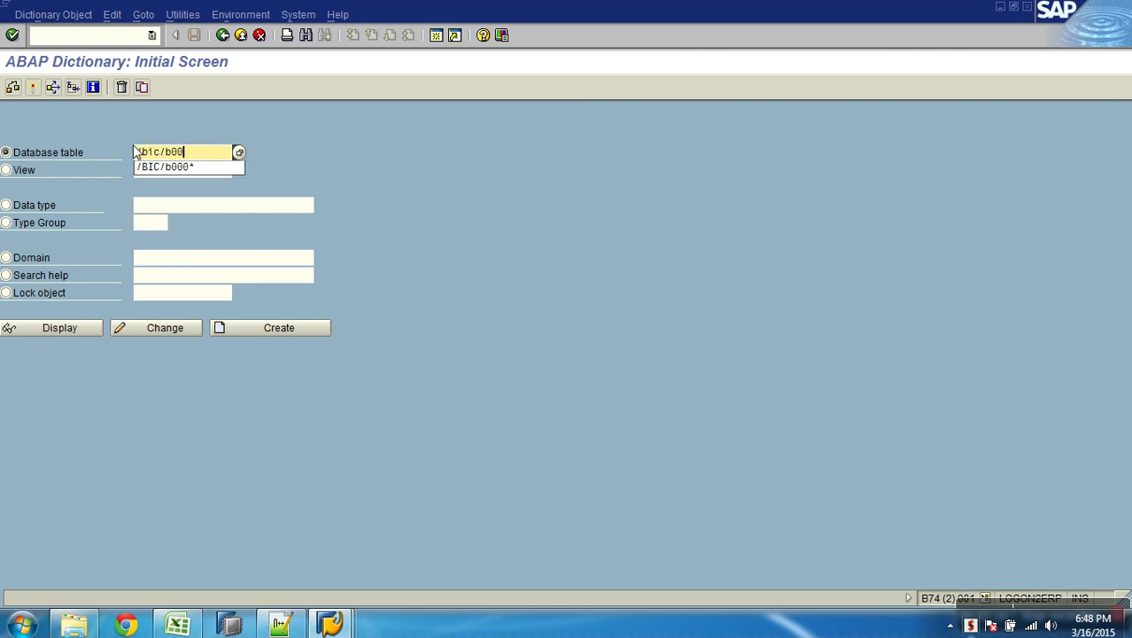
pyautogui.write('00177')
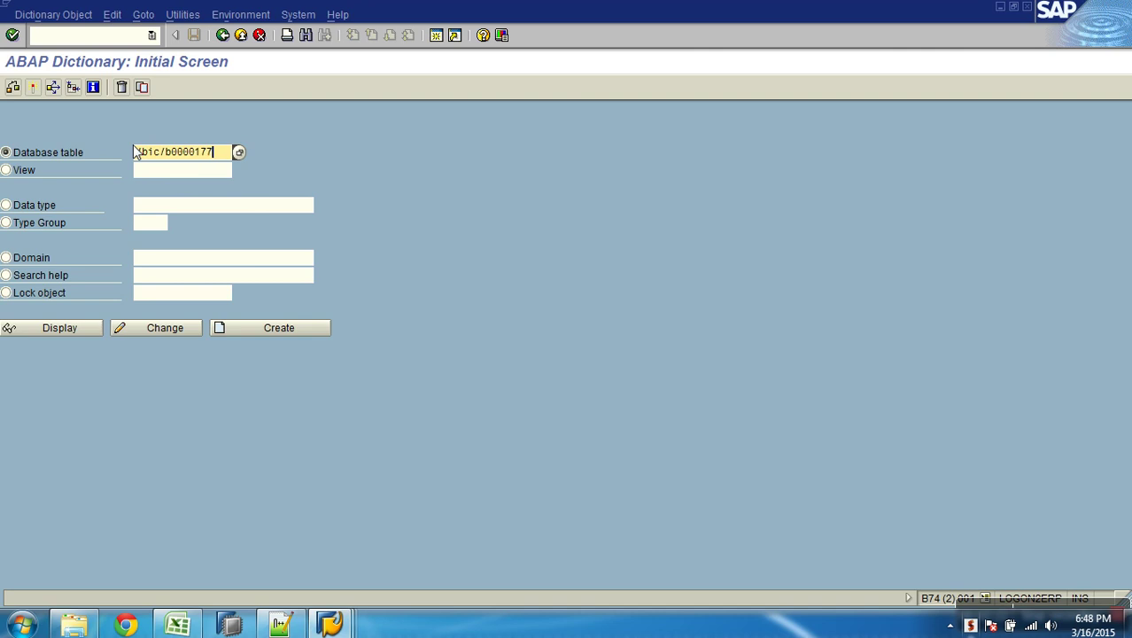
pyautogui.write('000')
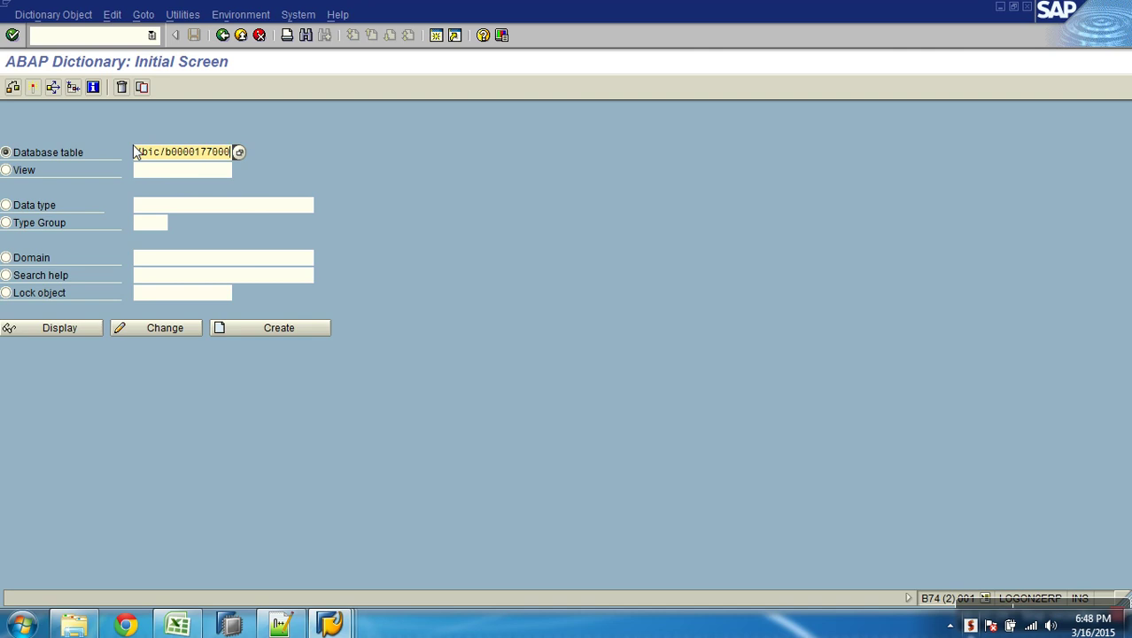
pyautogui.click(79, 327)
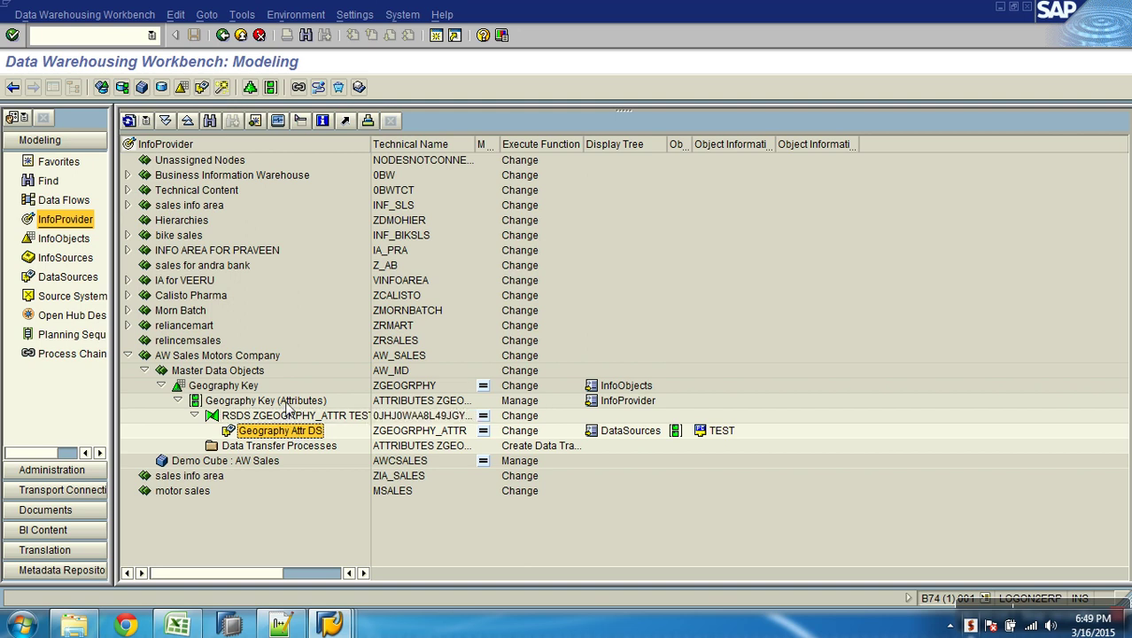
# Step: Open the Geography Attr DS DataSource from the workbench tree and view its field list
pyautogui.click(288, 403)
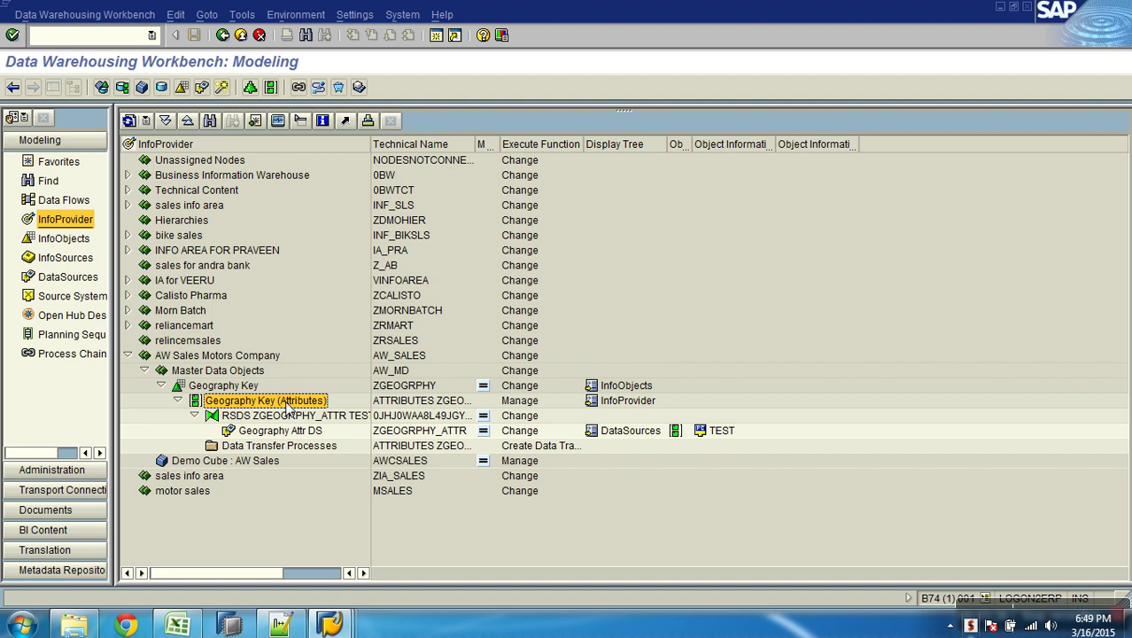
pyautogui.doubleClick(275, 429)
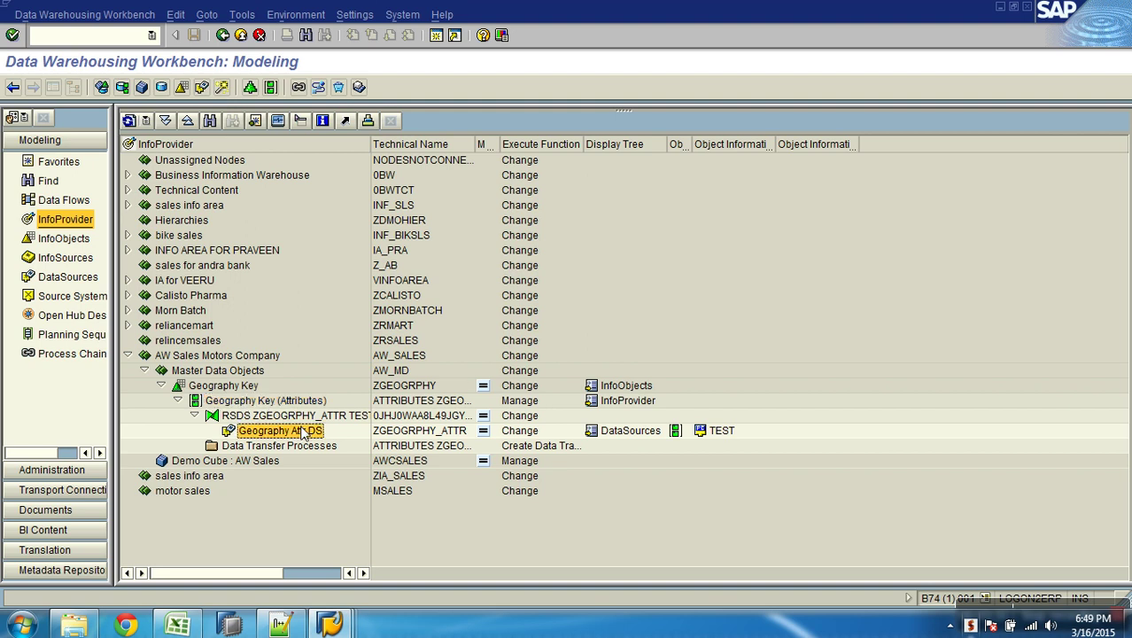
pyautogui.click(662, 188)
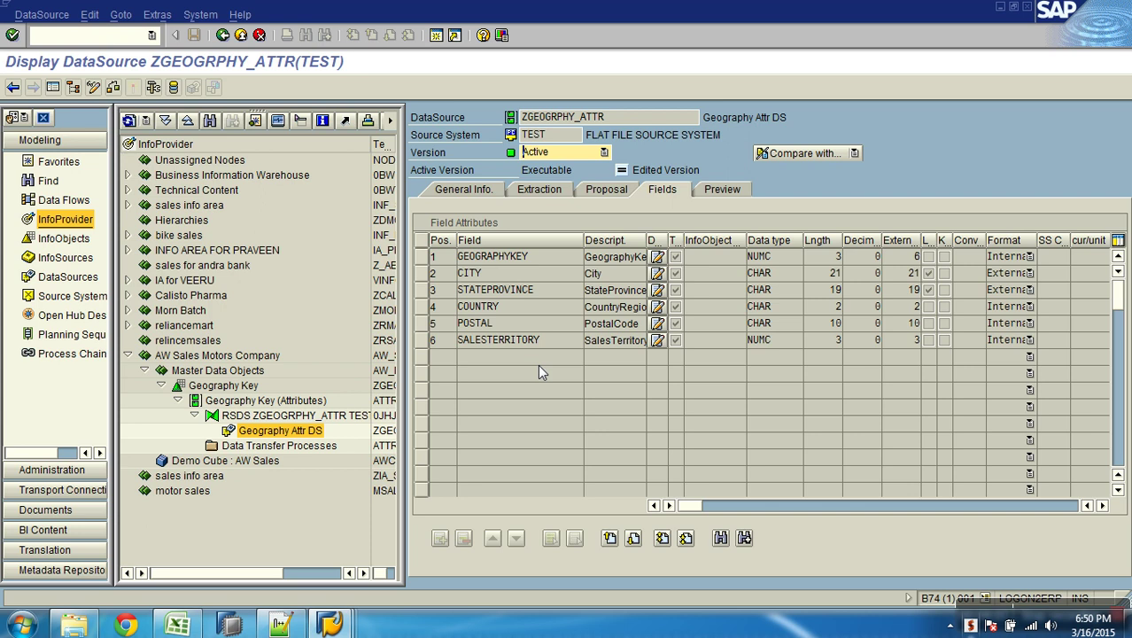
pyautogui.hotkey('alt', 'Tab')
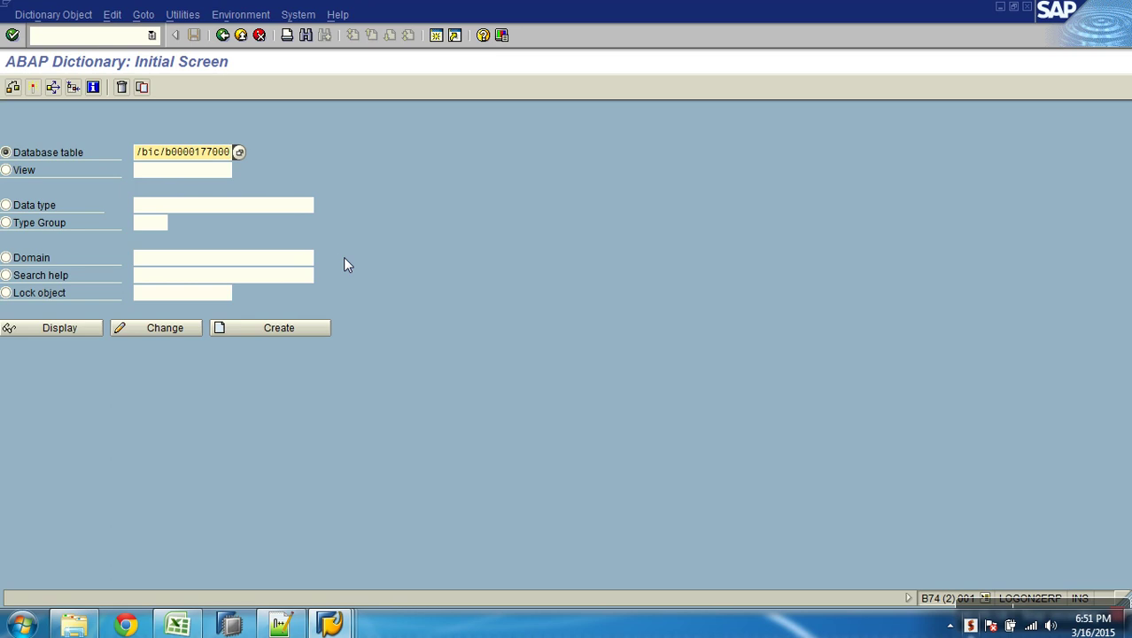
pyautogui.click(53, 328)
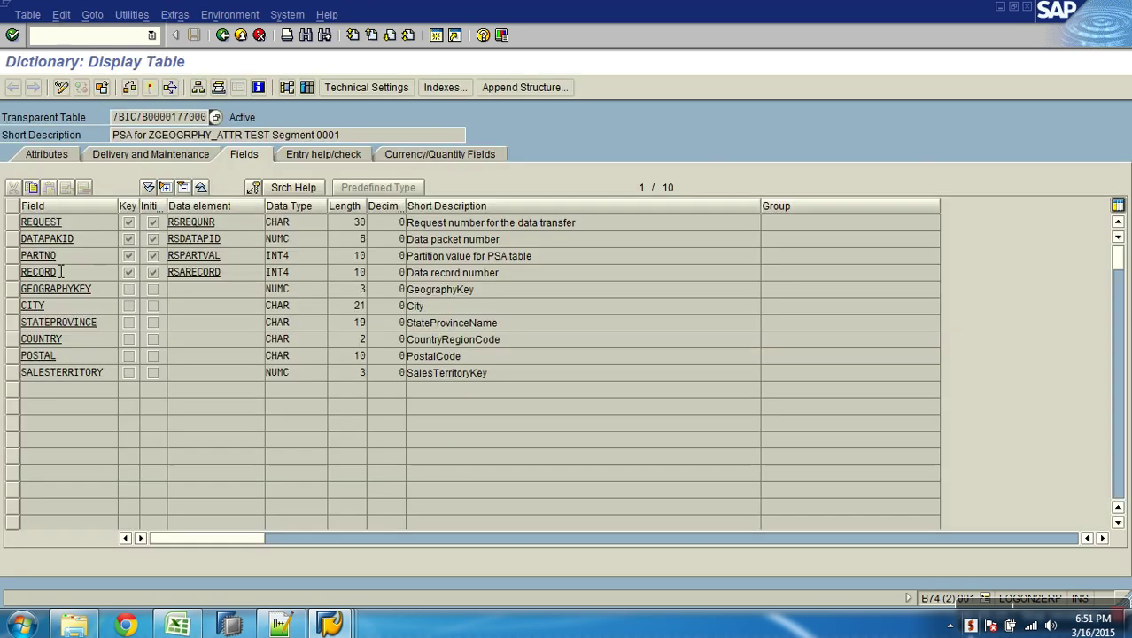
pyautogui.click(13, 223)
pyautogui.click(13, 239)
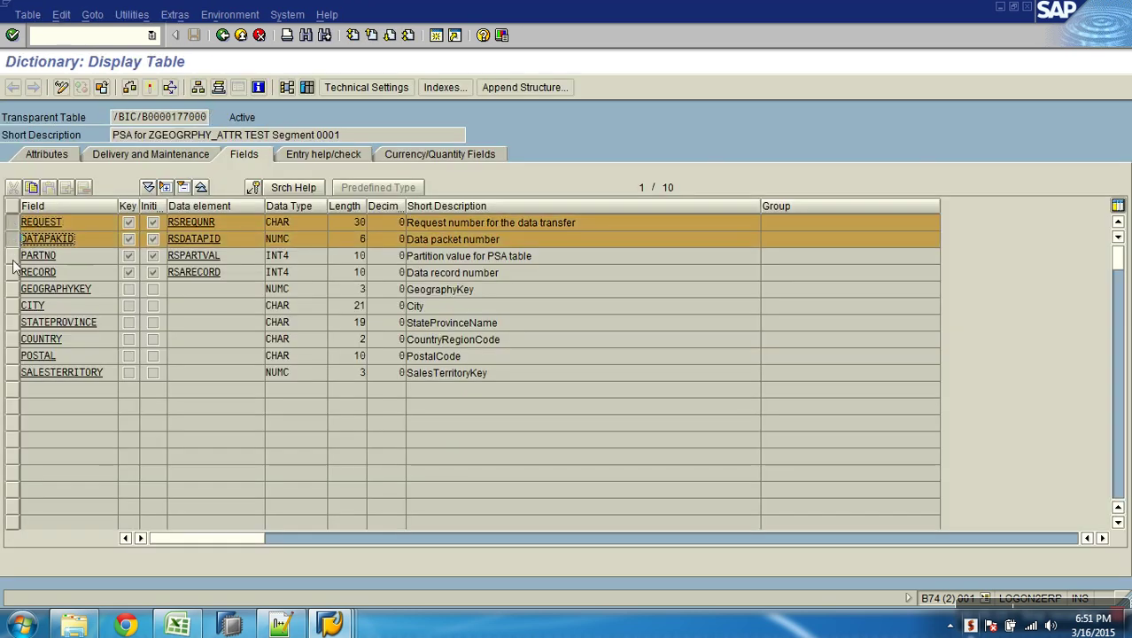
pyautogui.click(12, 255)
pyautogui.click(12, 272)
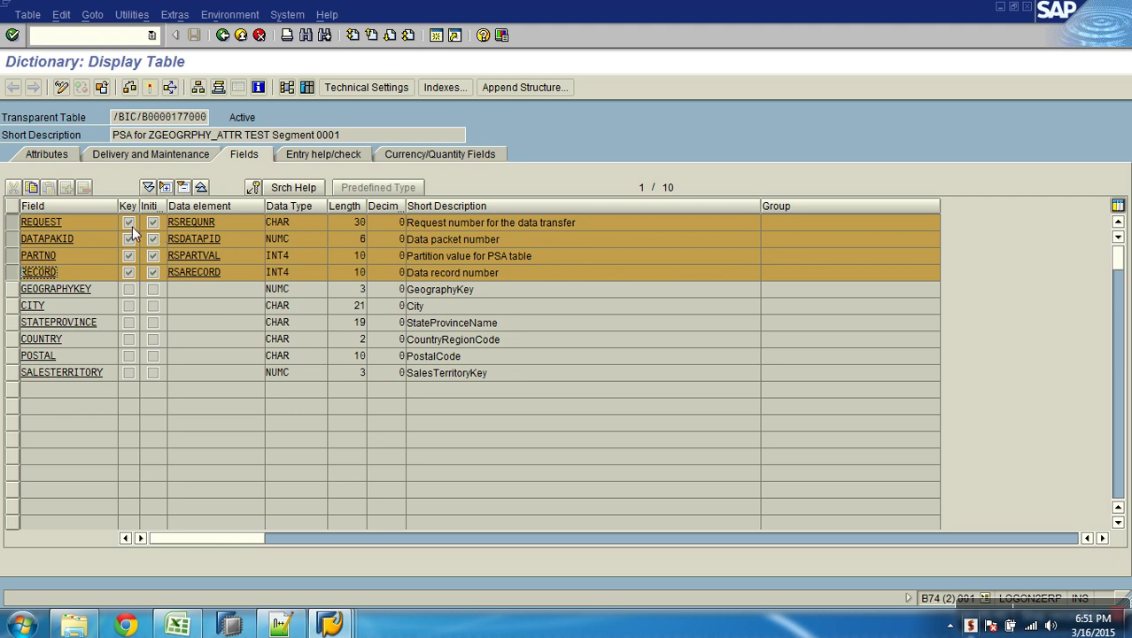
pyautogui.press('Down')
pyautogui.press('Down')
pyautogui.press('Down')
pyautogui.press('Down')
pyautogui.press('Down')
pyautogui.press('Down')
pyautogui.click(306, 87)
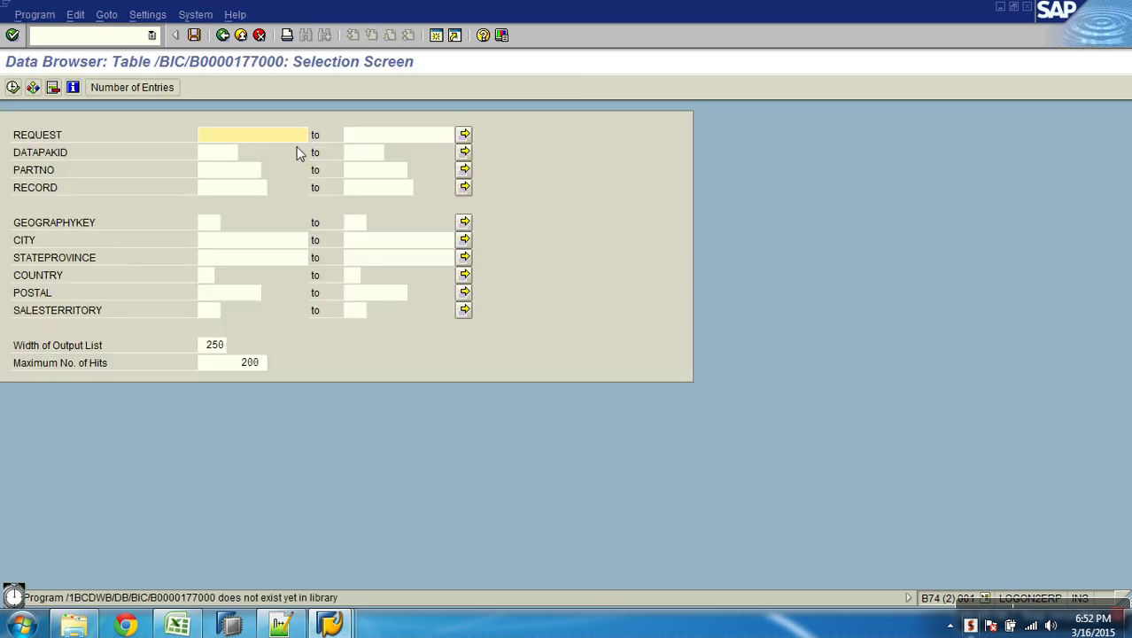
pyautogui.click(132, 87)
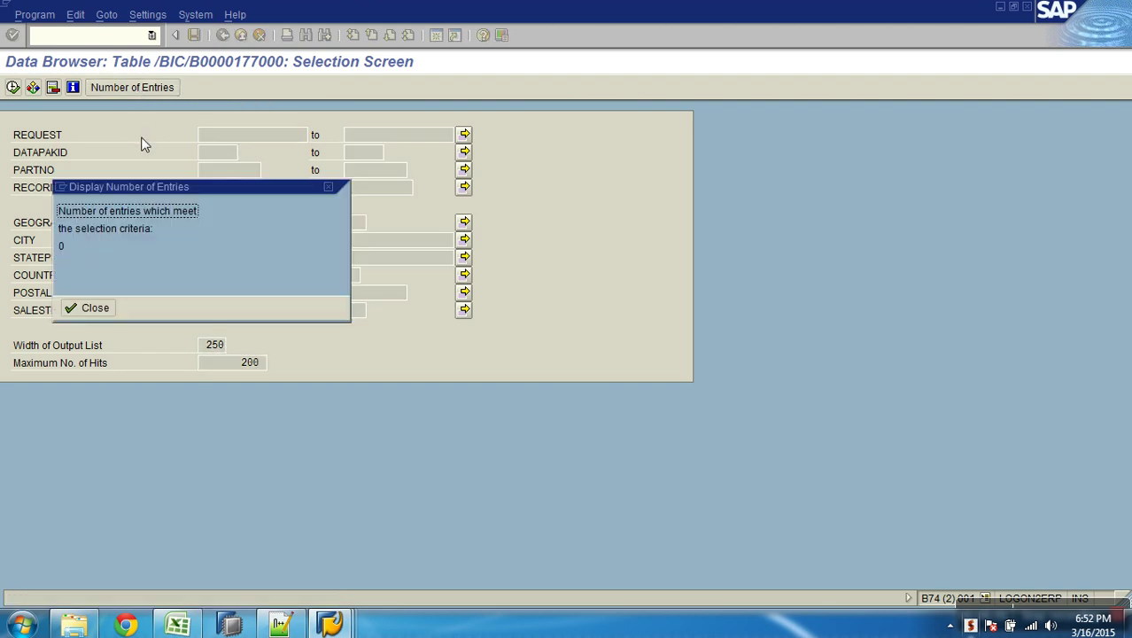
pyautogui.click(93, 307)
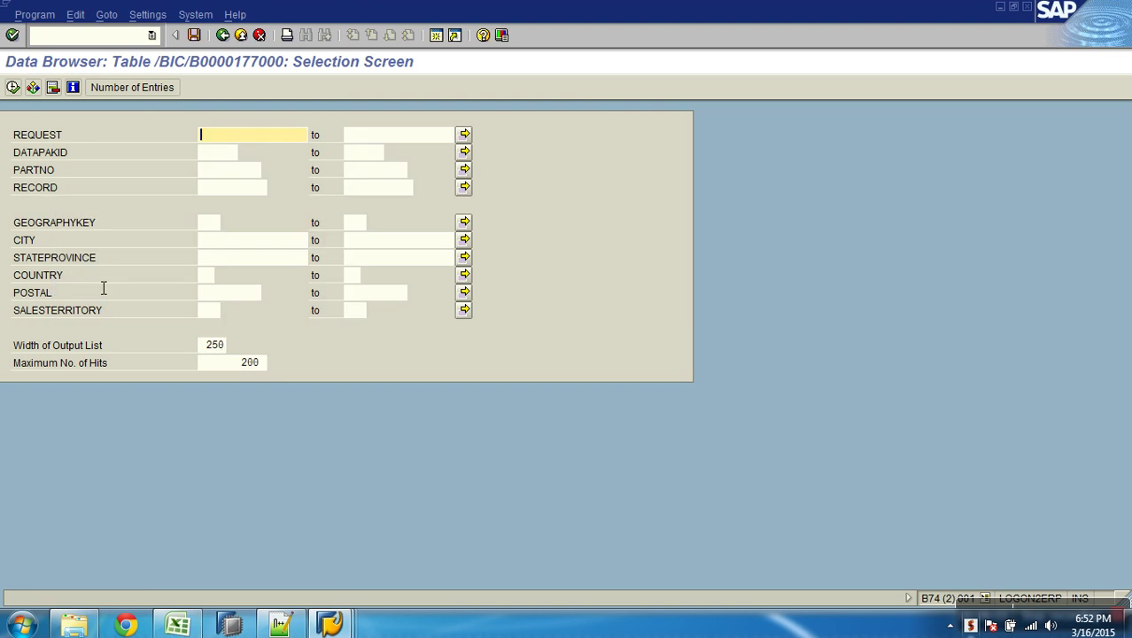
# Step: Switch to the Notepad++ notes and add two new lines after item 3 about creating transformations
pyautogui.hotkey('alt', 'Tab')
pyautogui.click(280, 625)
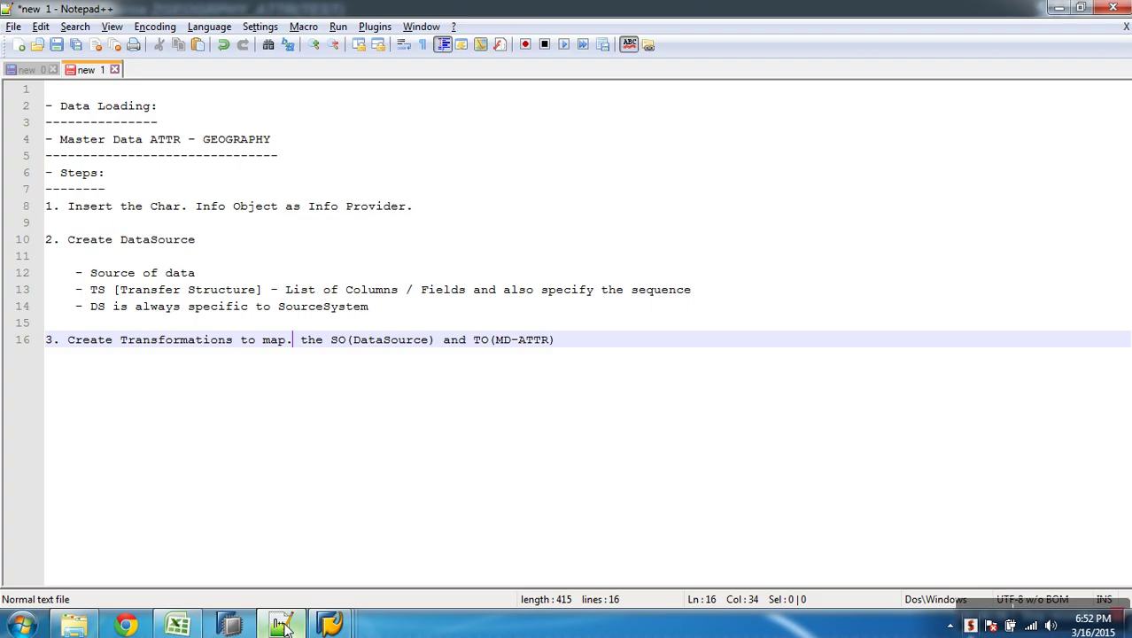
pyautogui.click(557, 347)
pyautogui.press('Return')
pyautogui.press('Return')
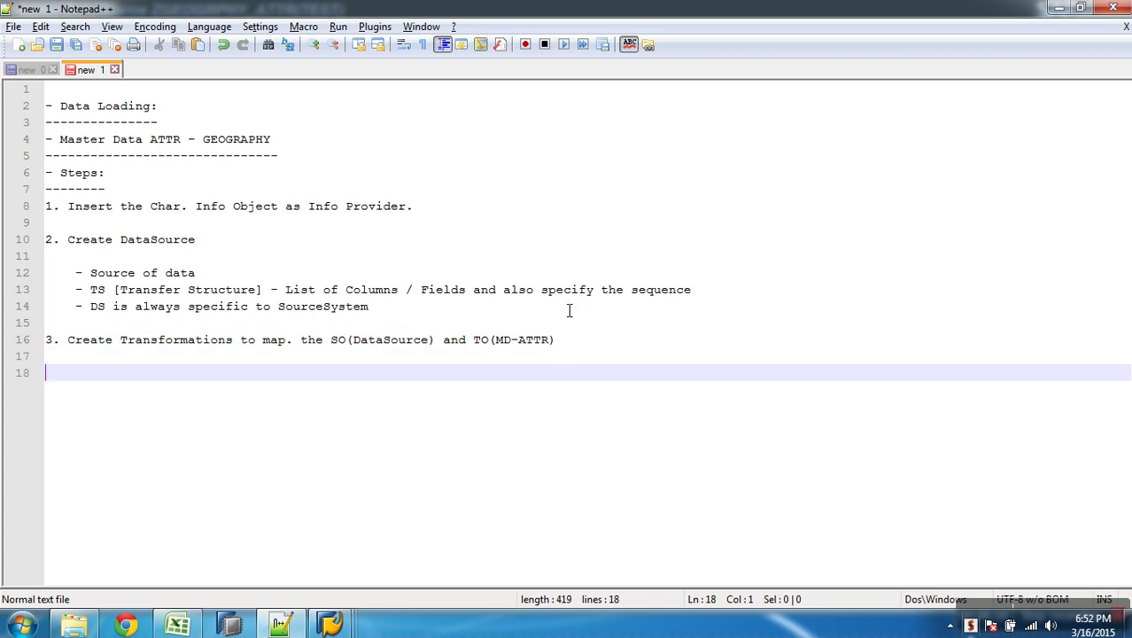
# Step: Add the bullet "PSA (DB Table ) - TS fields + 4 technical fields" beneath the SourceSystem bullet of item 2
pyautogui.click(475, 326)
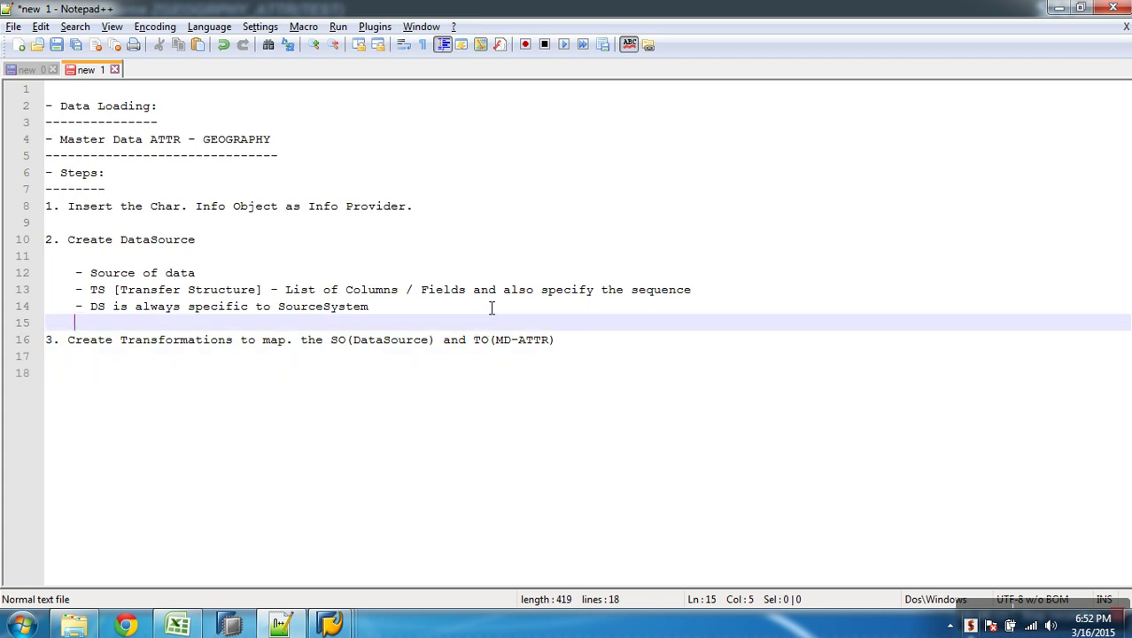
pyautogui.click(490, 308)
pyautogui.press('Return')
pyautogui.write('-')
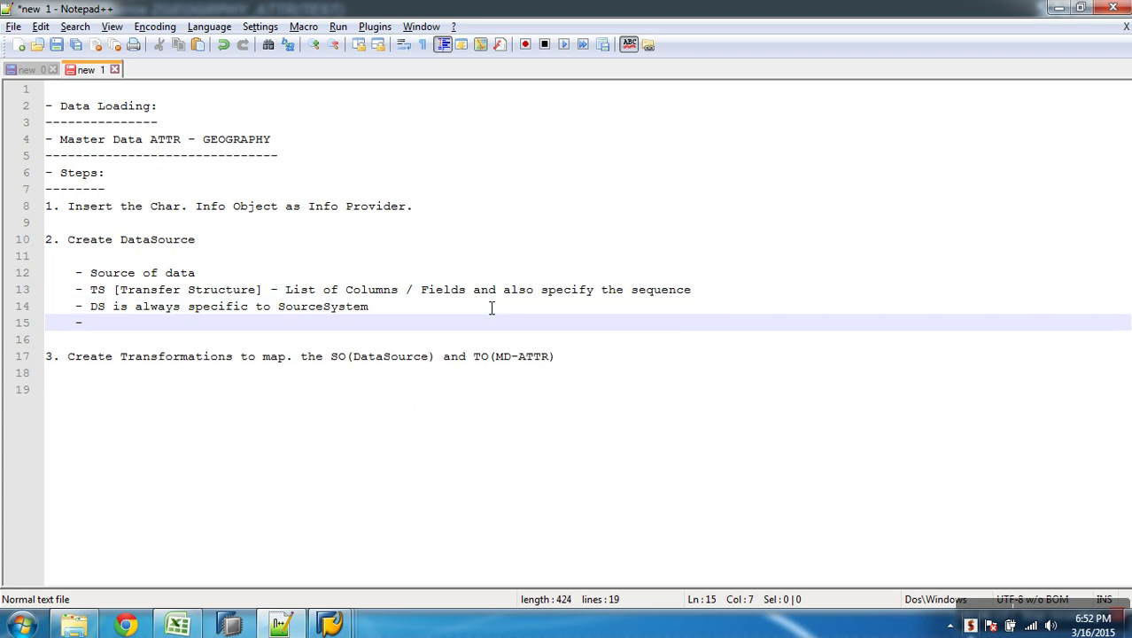
pyautogui.write(' PSA (')
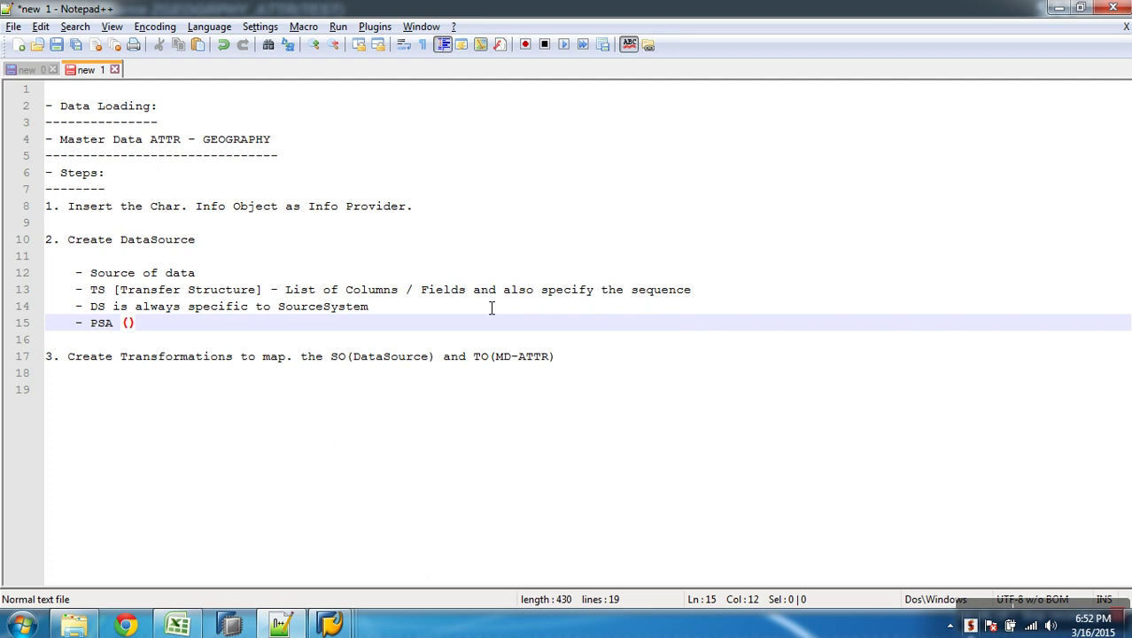
pyautogui.write('DB Table ) - TS field s')
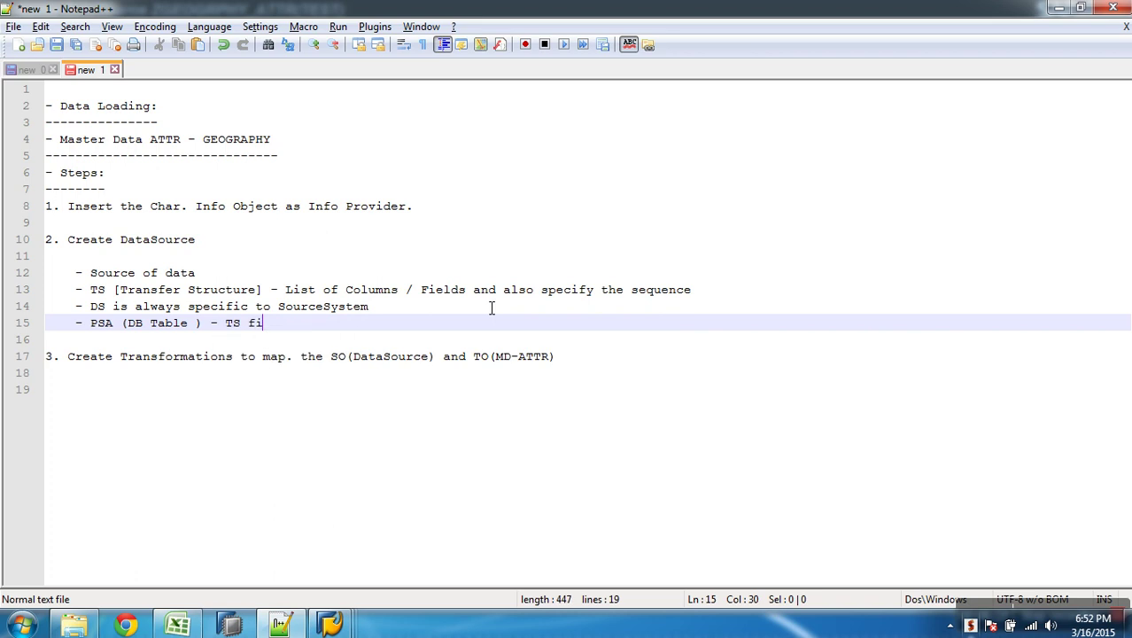
pyautogui.press('BackSpace')
pyautogui.press('BackSpace')
pyautogui.write('s + 4 techni')
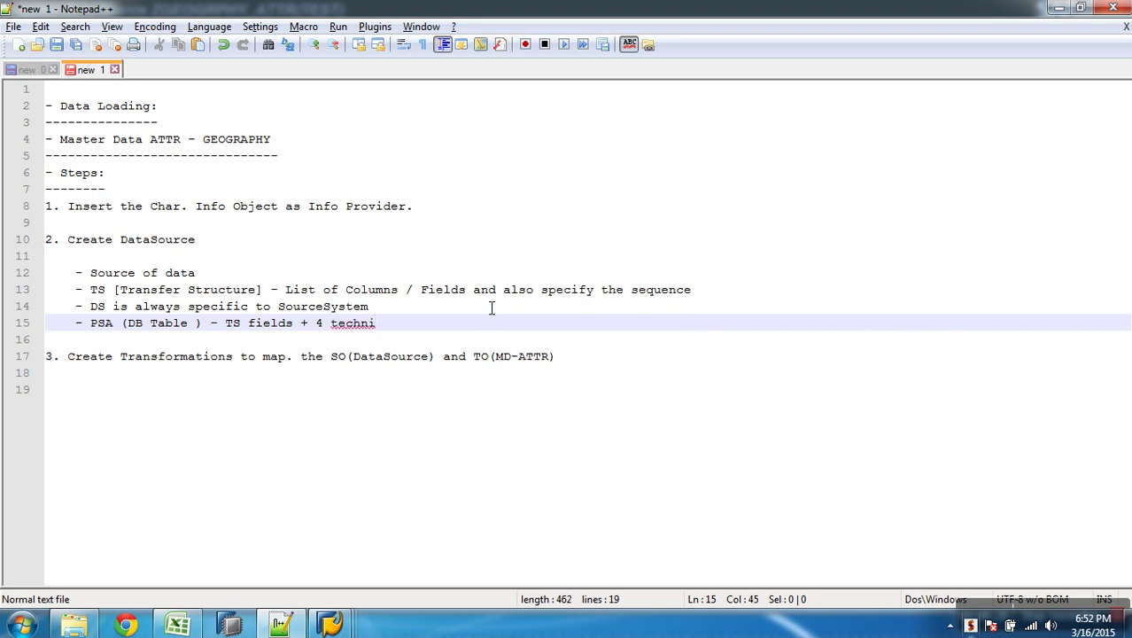
pyautogui.write('cal fields ')
# Step: Complete the PSA bullet with the technical fields in parentheses: "Request No, Datapacket no, record no, partionno"
pyautogui.write('(Reque')
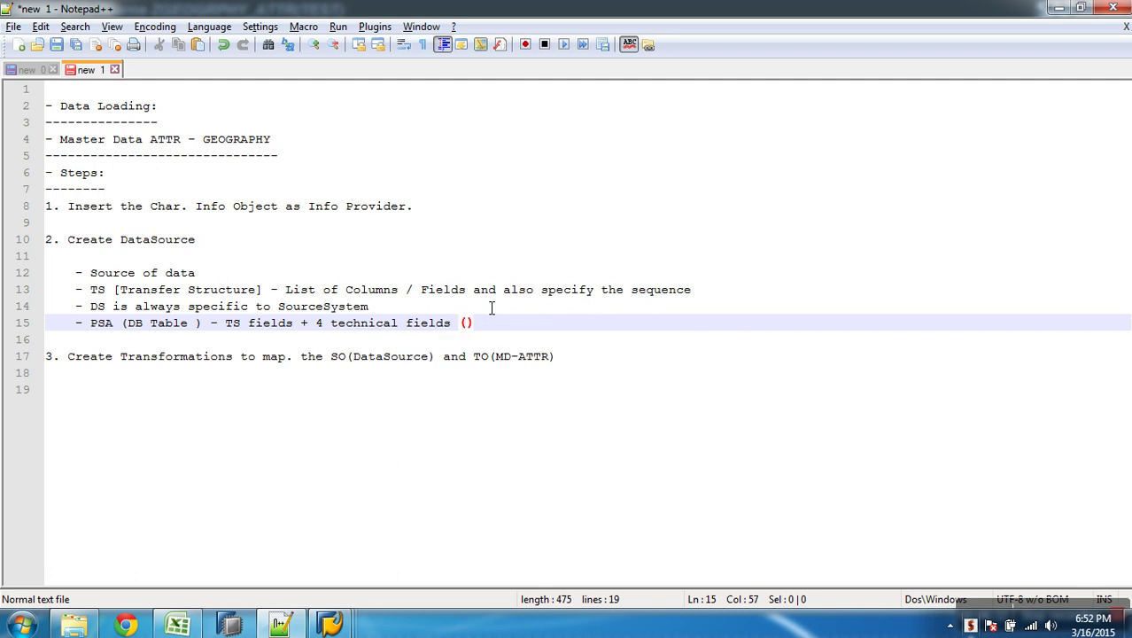
pyautogui.write('st No, Datas')
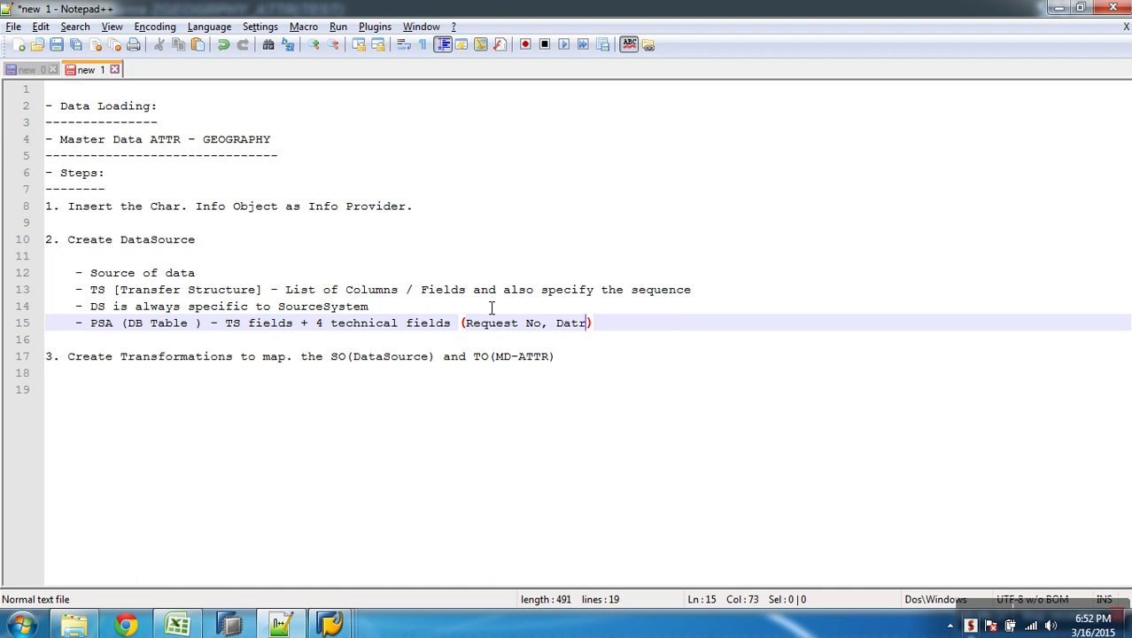
pyautogui.press('BackSpace')
pyautogui.press('BackSpace')
pyautogui.write('apack')
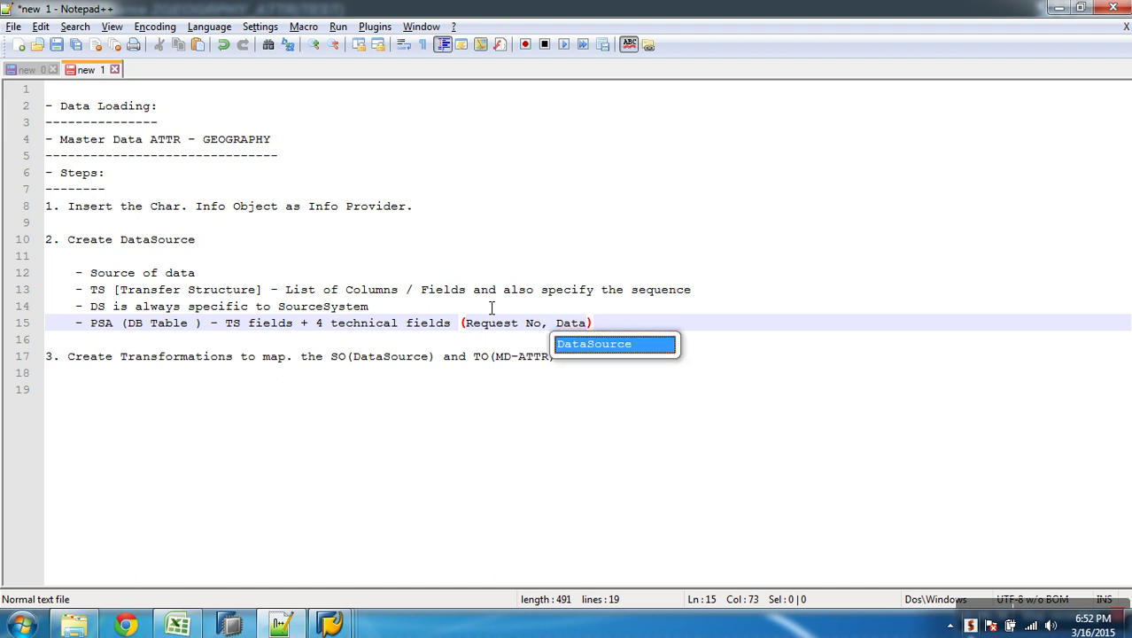
pyautogui.write('no, recpord')
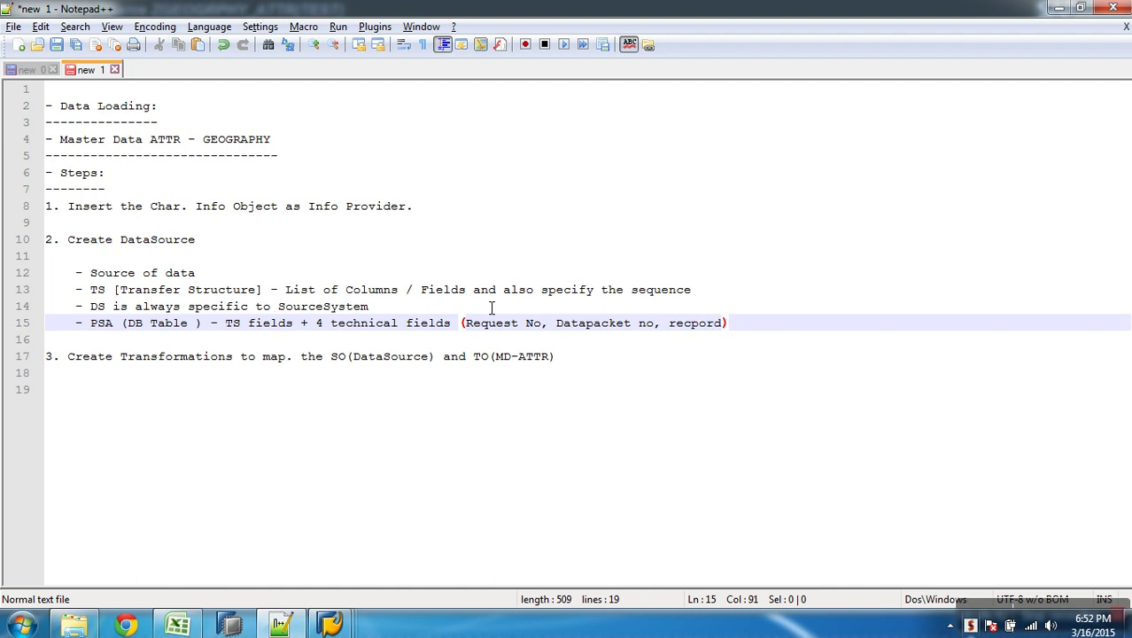
pyautogui.write(' no, ')
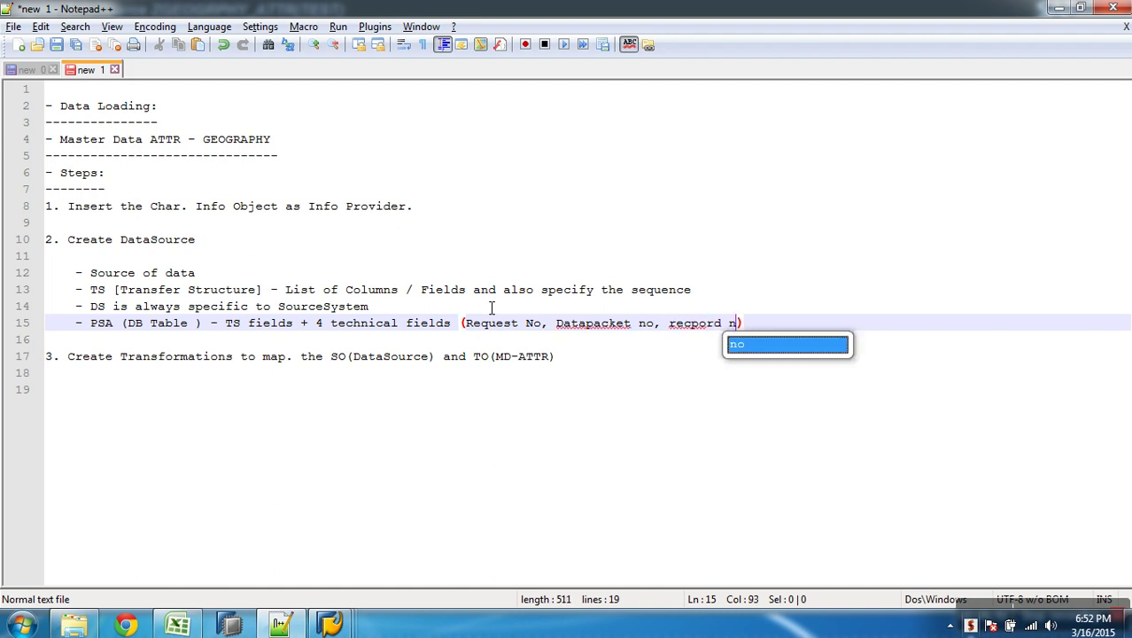
pyautogui.write('partionno')
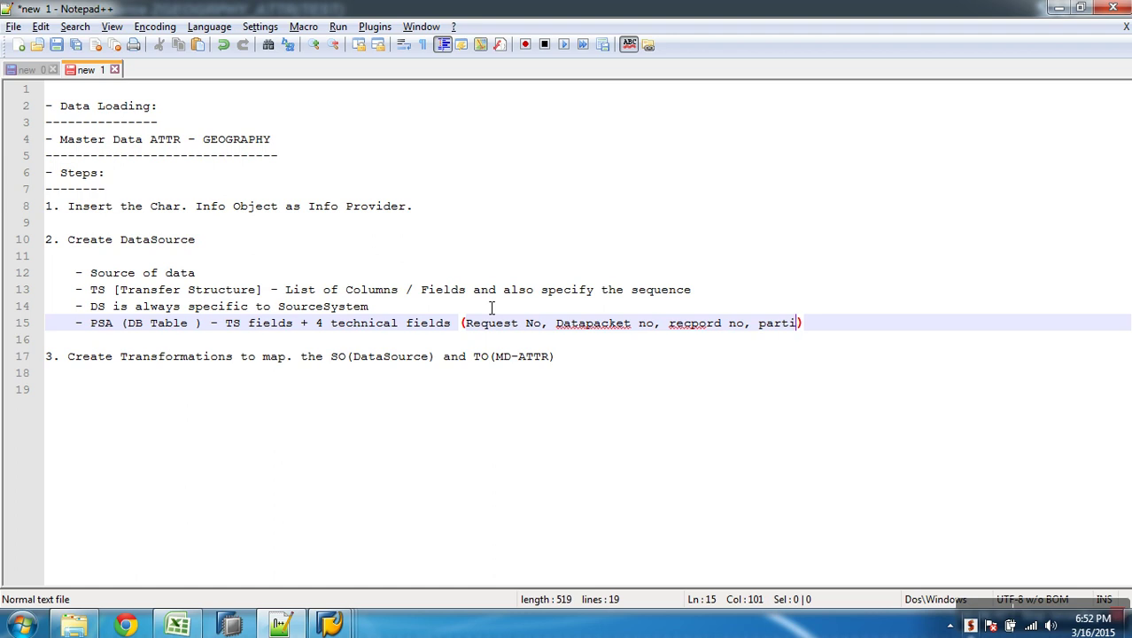
pyautogui.click(694, 324)
pyautogui.press('Delete')
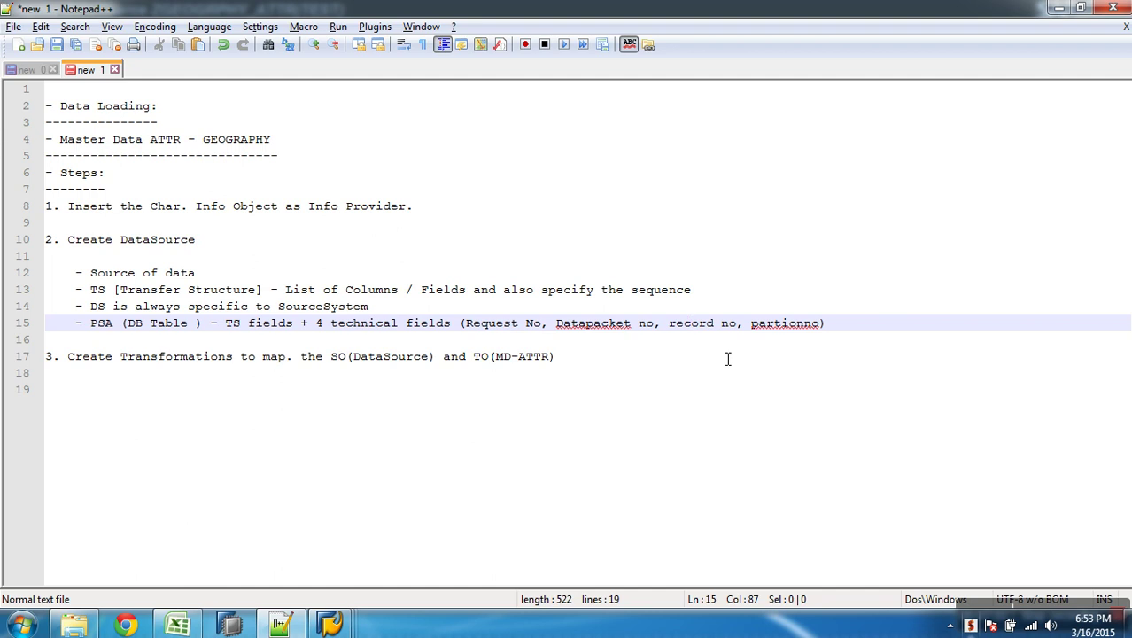
# Step: Add two more bullets below the PSA line: "same data from source" and "error handling"
pyautogui.press('End')
pyautogui.press('Return')
pyautogui.write('-')
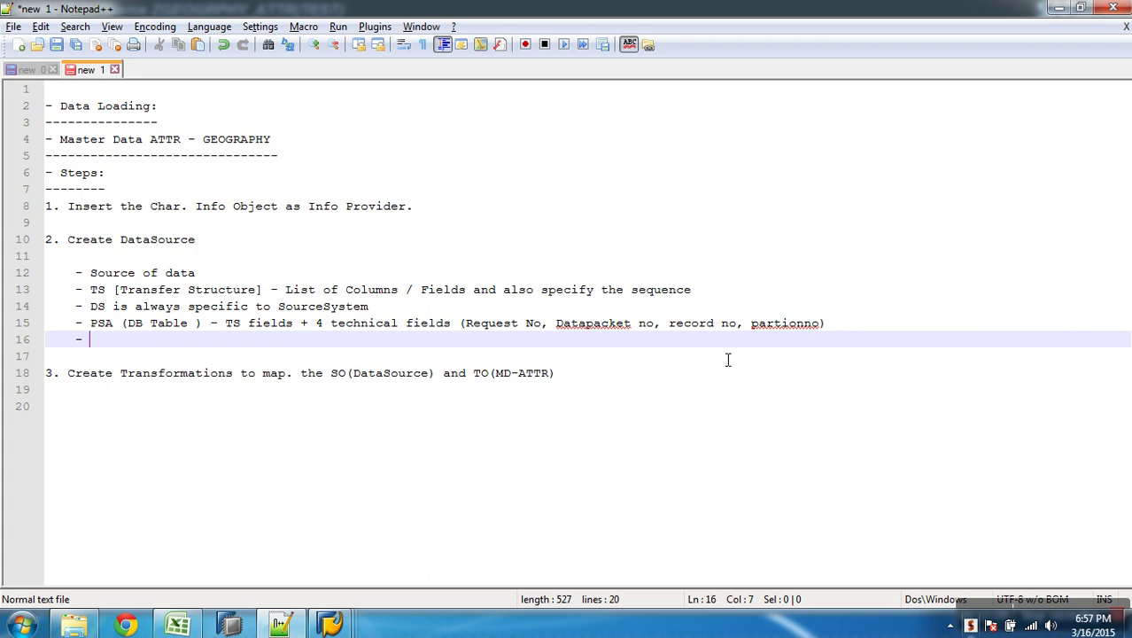
pyautogui.write('s')
pyautogui.press('BackSpace')
pyautogui.write('sd')
pyautogui.press('BackSpace')
pyautogui.write('ame data ')
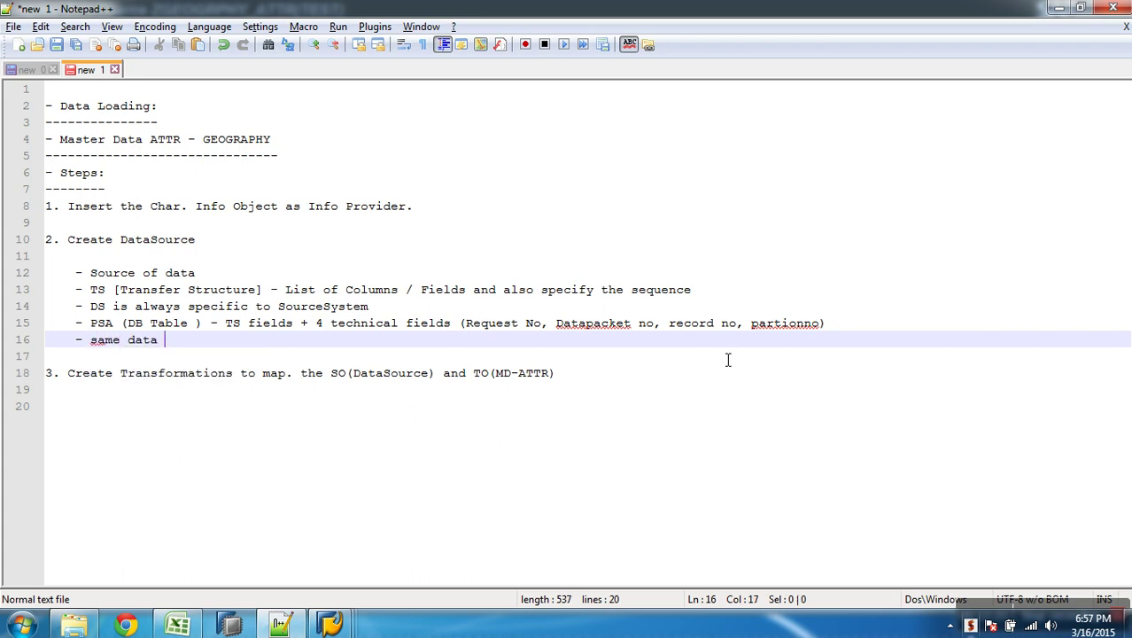
pyautogui.write('from source')
pyautogui.press('Return')
pyautogui.write('- e')
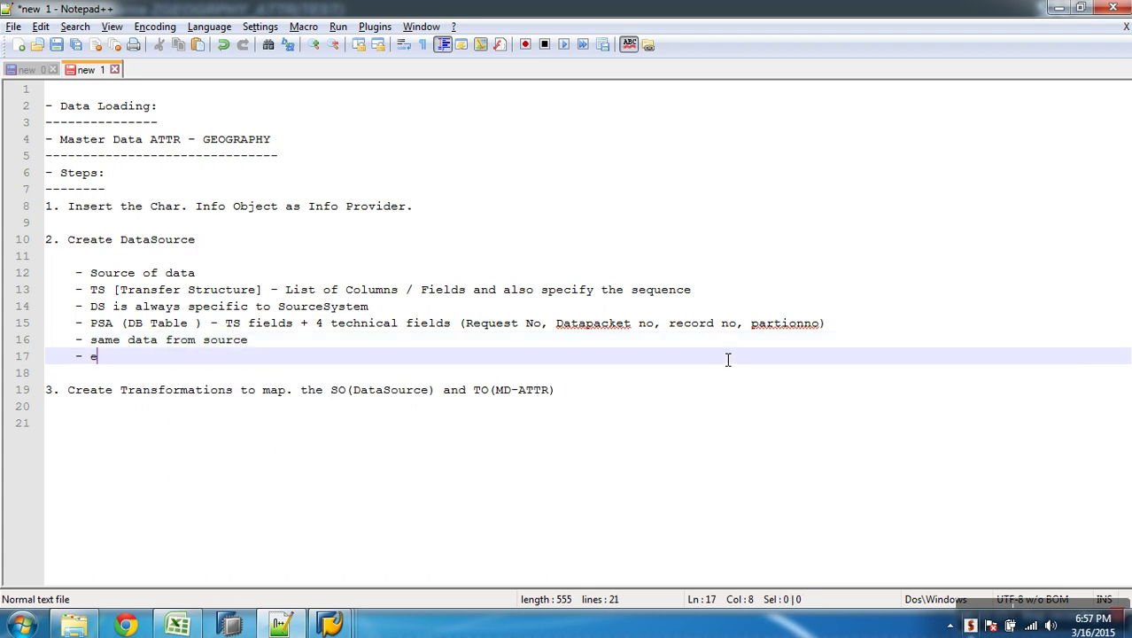
pyautogui.write('rror handling')
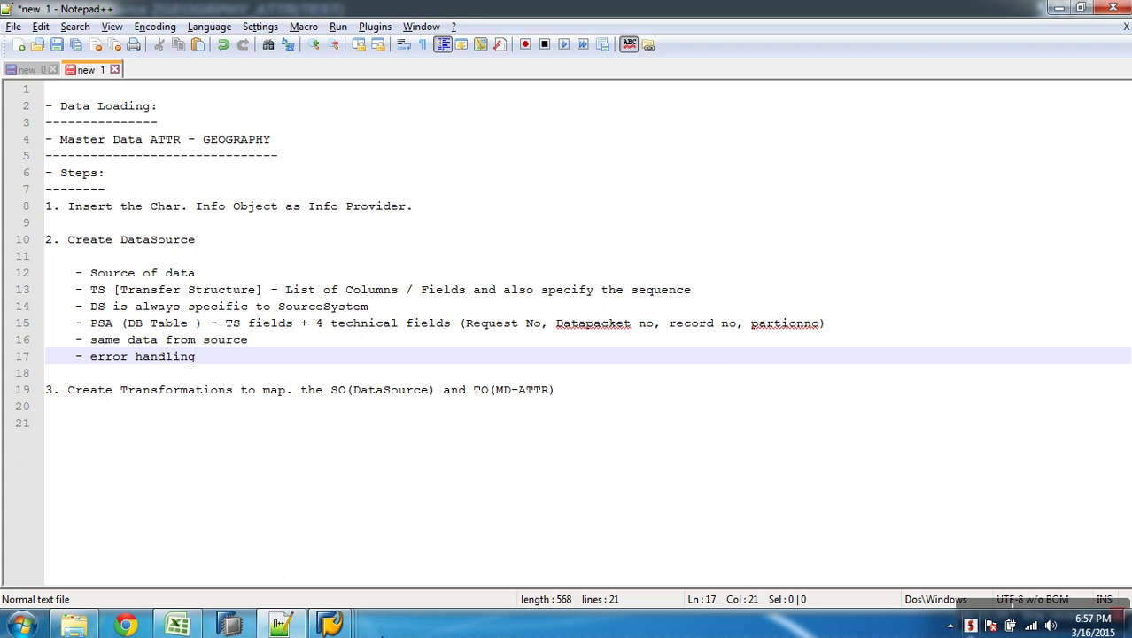
# Step: Switch to the SAP window showing DataSource ZGEOGRPHY_ATTR and return from it to the full InfoProvider tree
pyautogui.moveTo(343, 627)
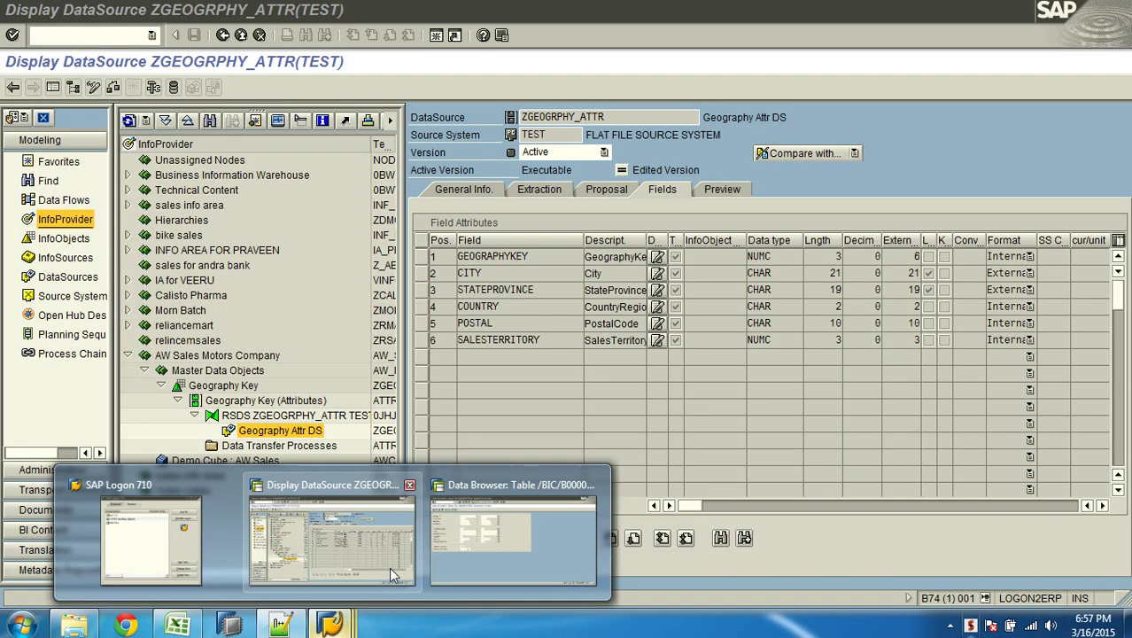
pyautogui.click(389, 567)
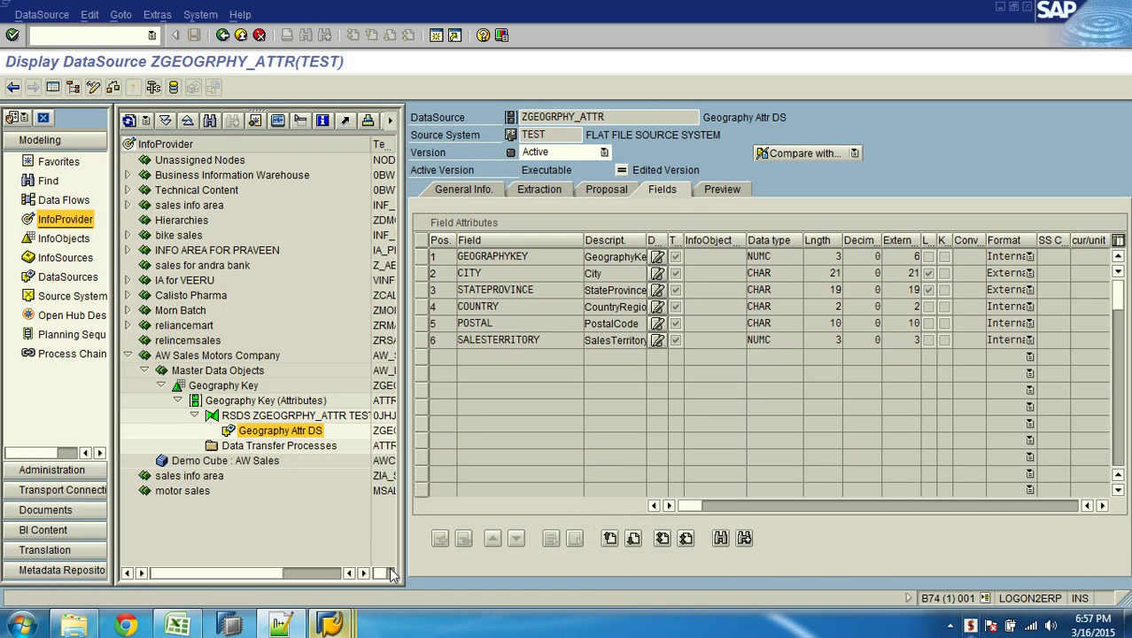
pyautogui.click(228, 35)
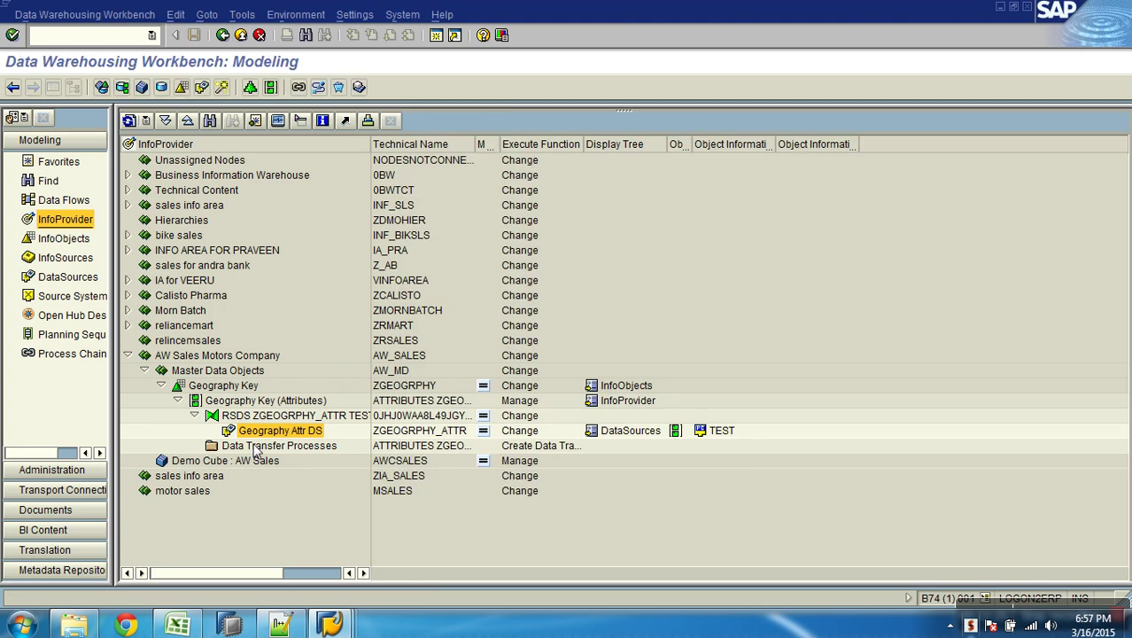
# Step: Switch to the Notepad++ notes and add item 4 after the transformations item: "Create Infopackage and start the data load."
pyautogui.hotkey('alt', 'Tab')
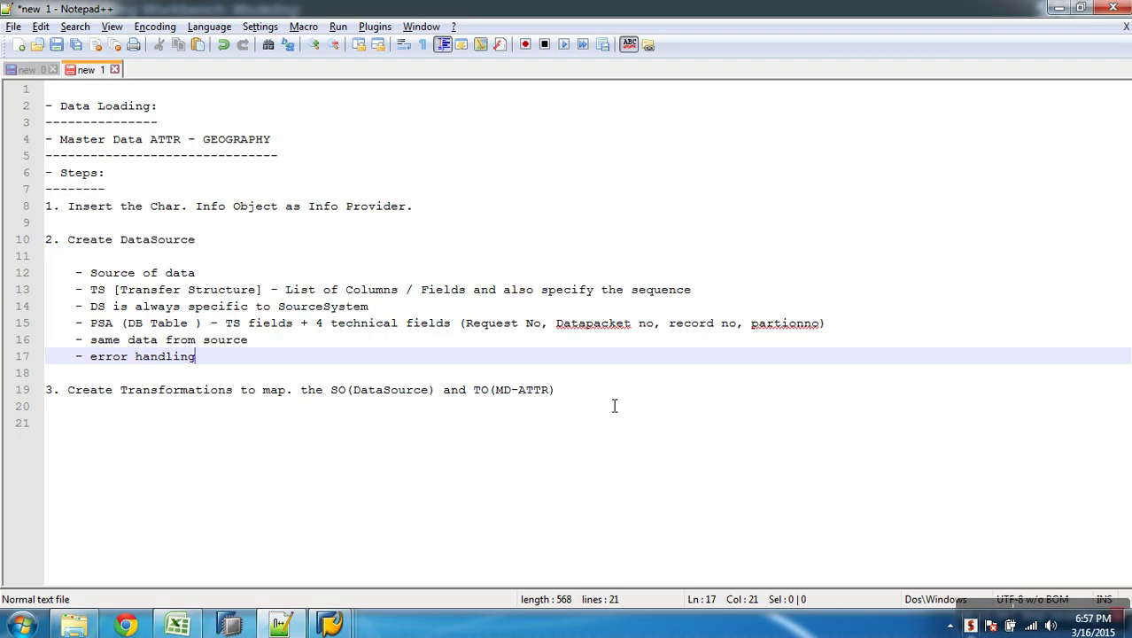
pyautogui.click(615, 406)
pyautogui.press('Return')
pyautogui.write('4.')
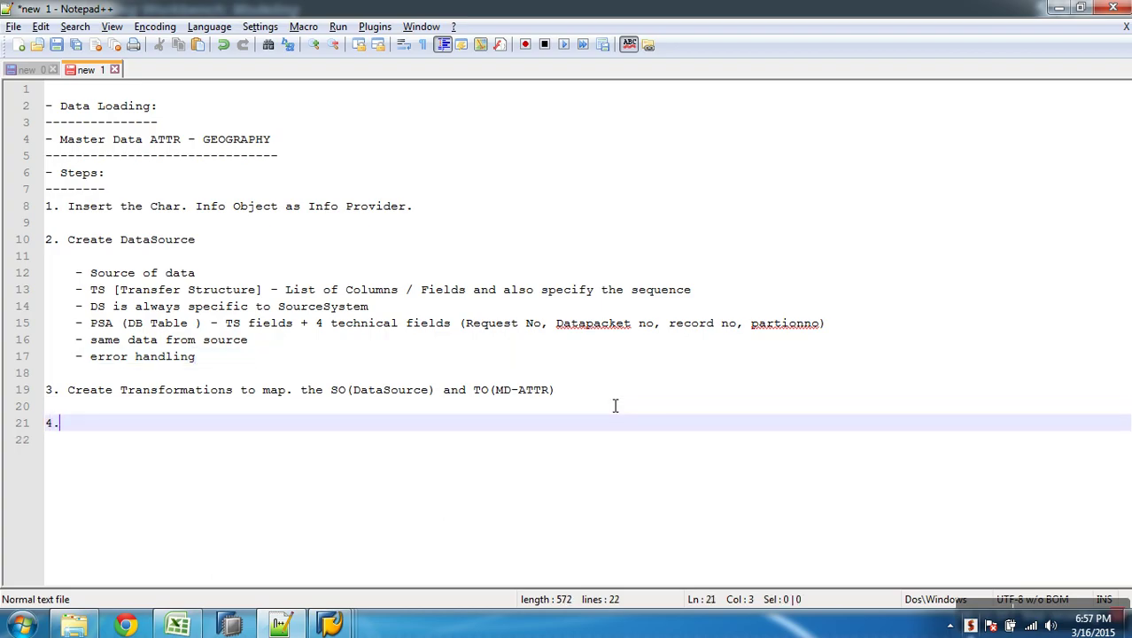
pyautogui.write(' Create ')
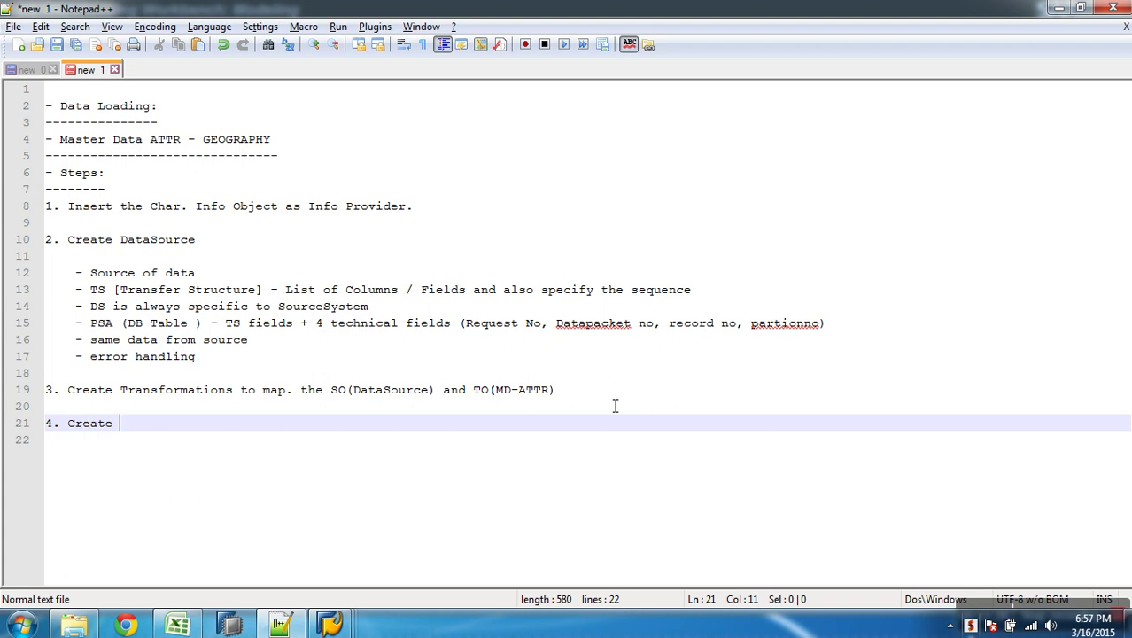
pyautogui.write('Infopackage and s')
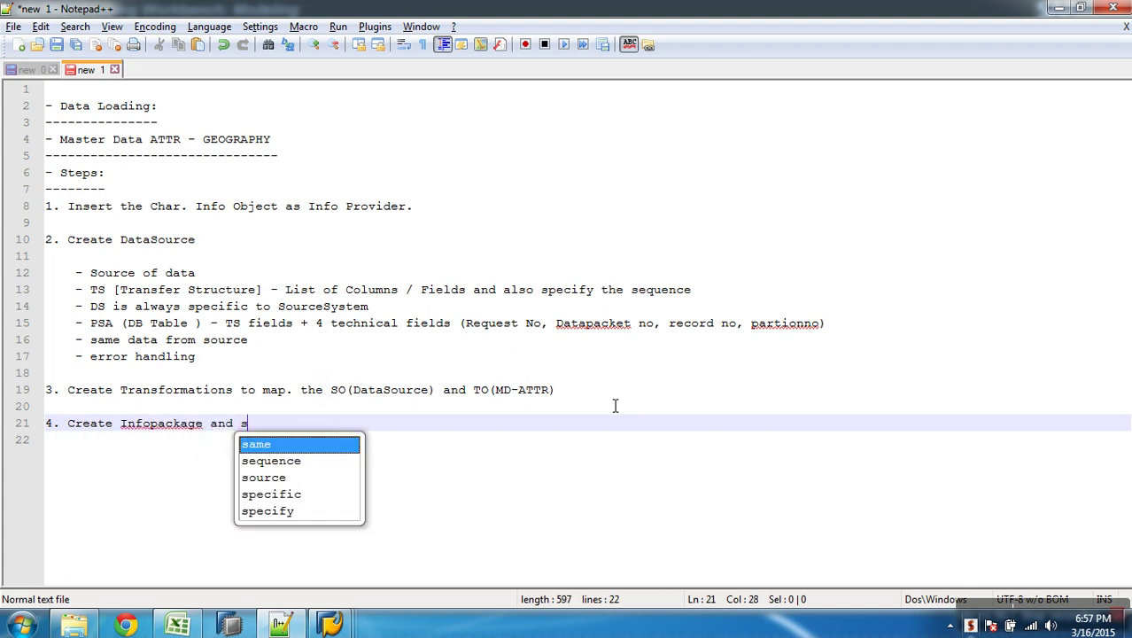
pyautogui.write('tart')
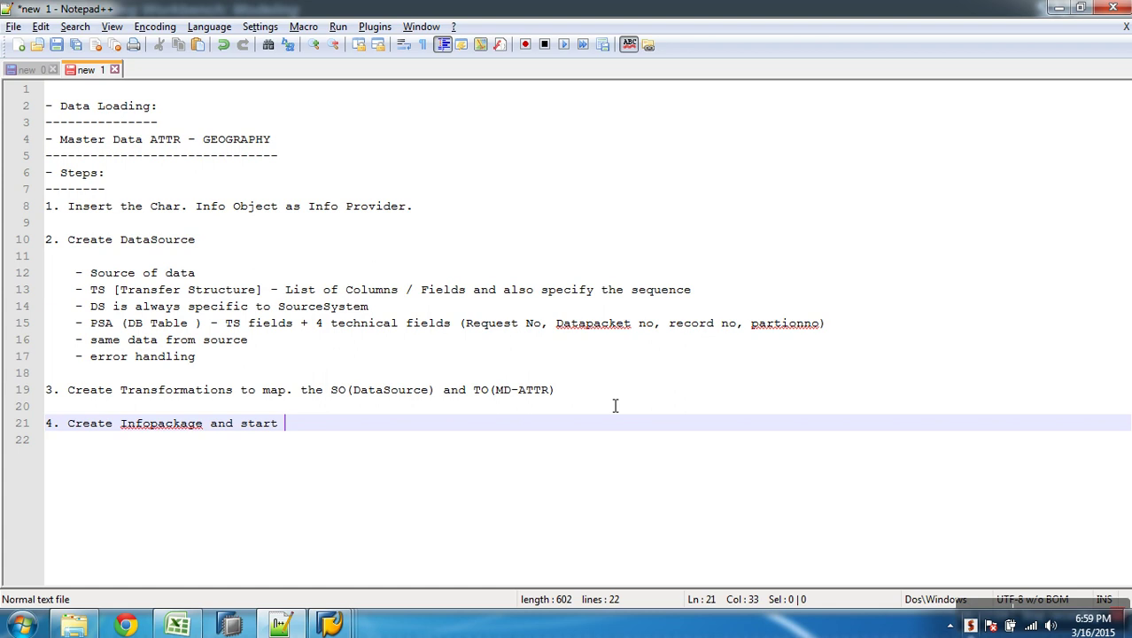
pyautogui.write('the data load.')
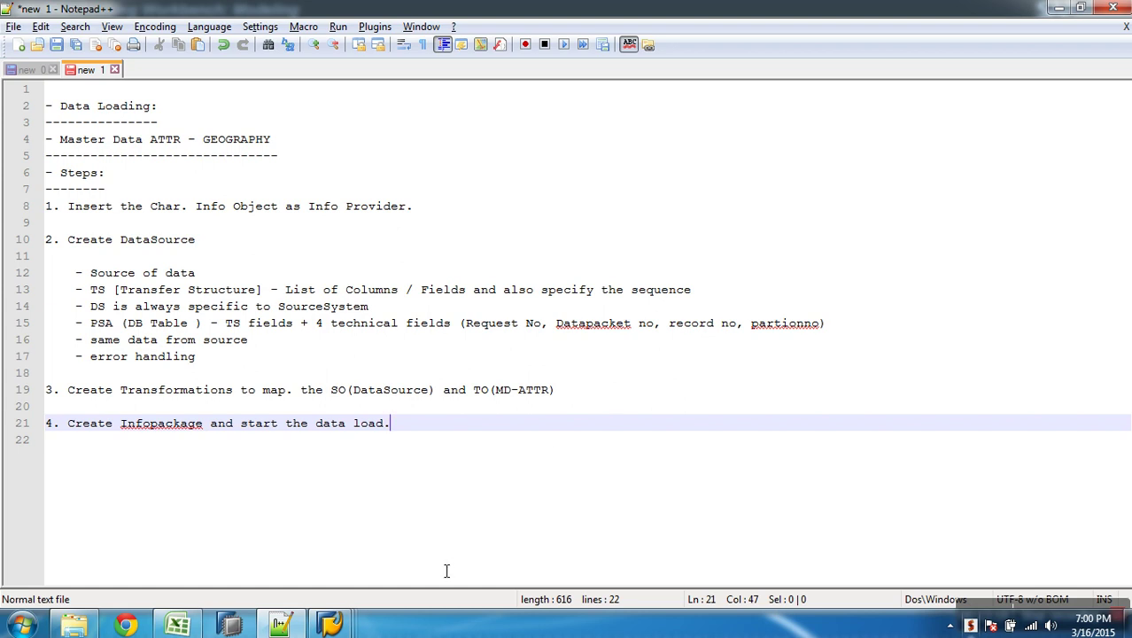
# Step: Switch to the SAP Data Warehousing Workbench and start creating an InfoPackage for the Geography Attr DS DataSource
pyautogui.moveTo(329, 624)
pyautogui.click(337, 544)
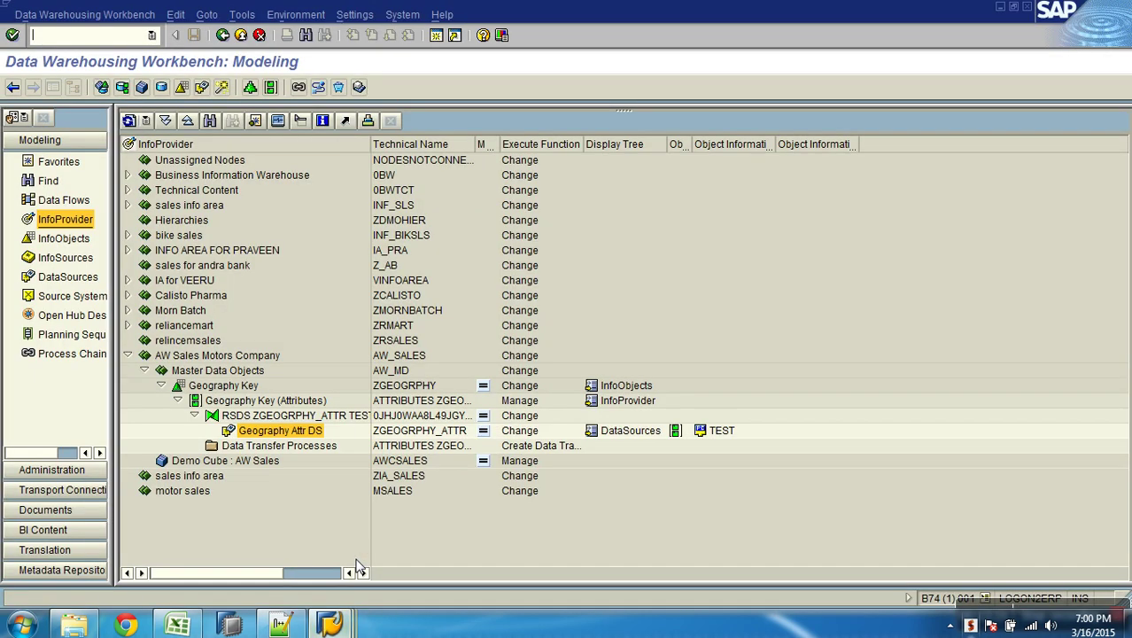
pyautogui.click(283, 431)
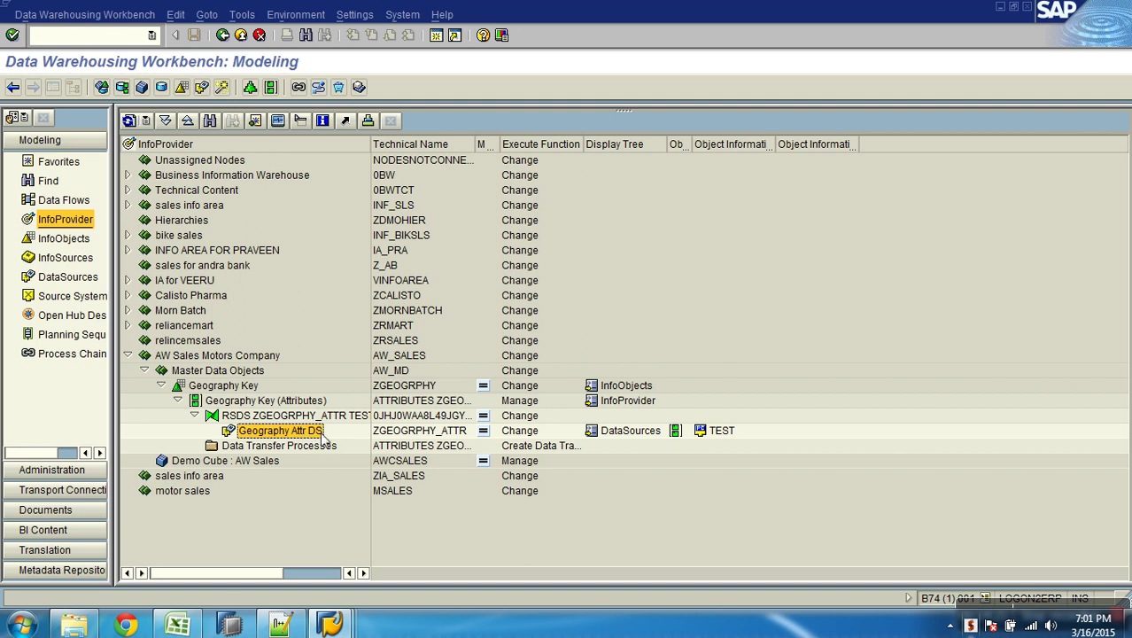
pyautogui.click(392, 435)
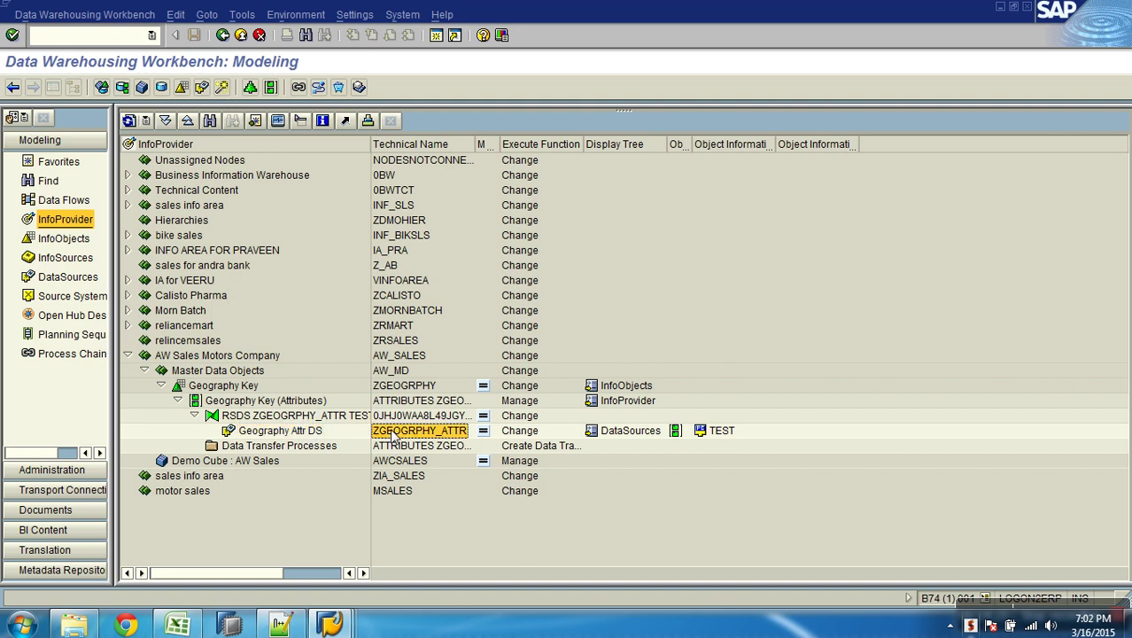
pyautogui.rightClick(392, 435)
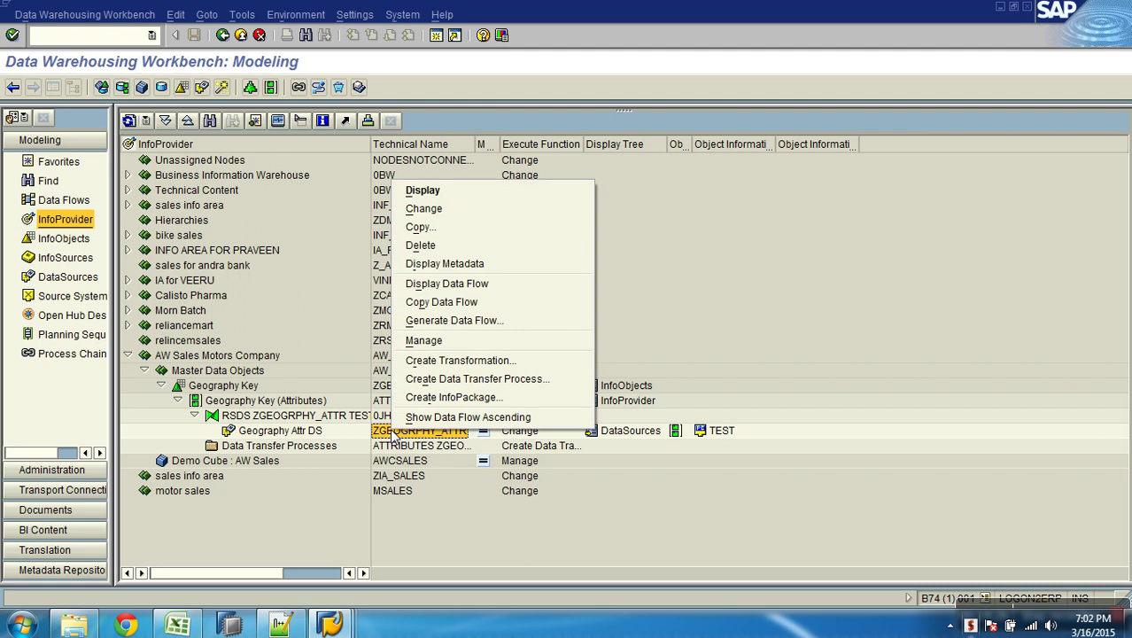
pyautogui.click(489, 398)
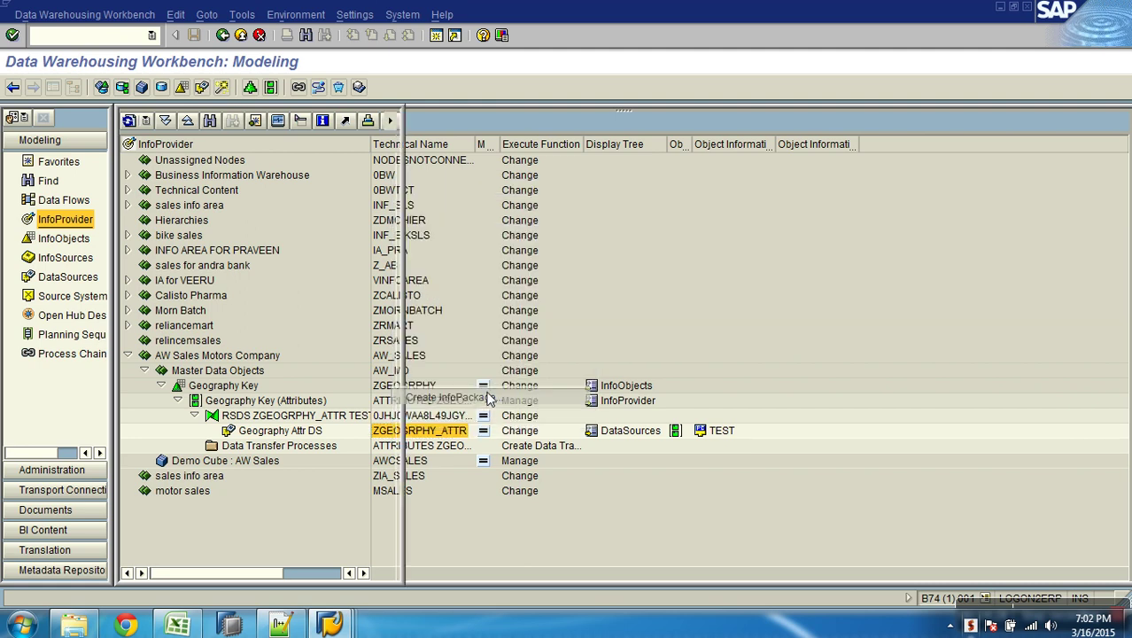
# Step: Enter the InfoPackage description "Load FF data to DS [PSA] ZGEOGRPHY_ATTR", copying the DataSource's technical name from the table
pyautogui.write('L')
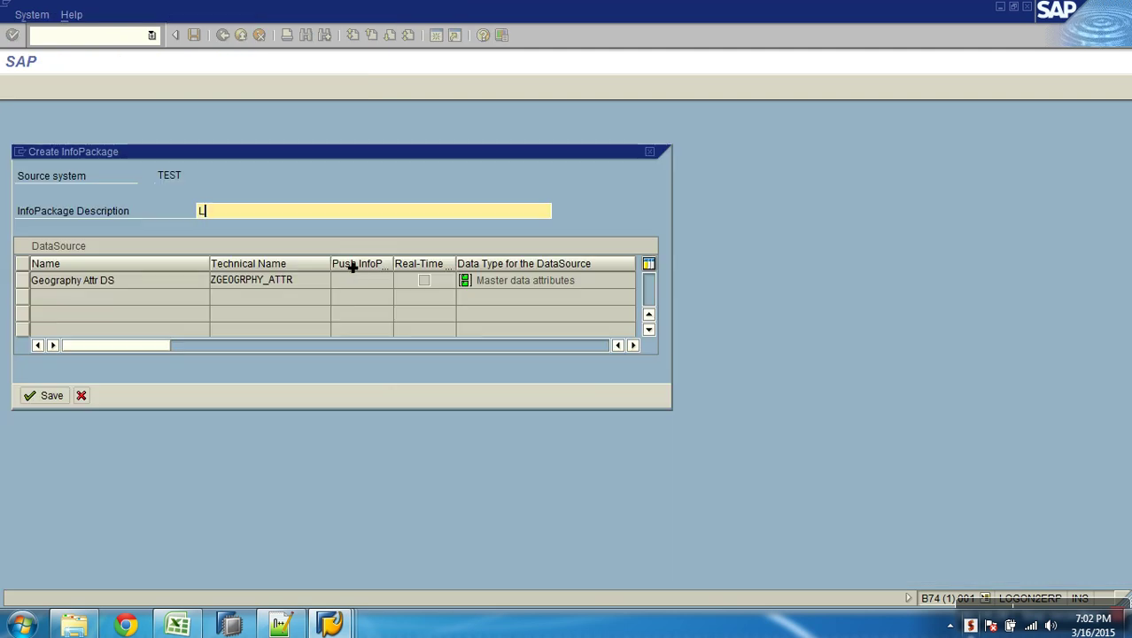
pyautogui.write('oad ')
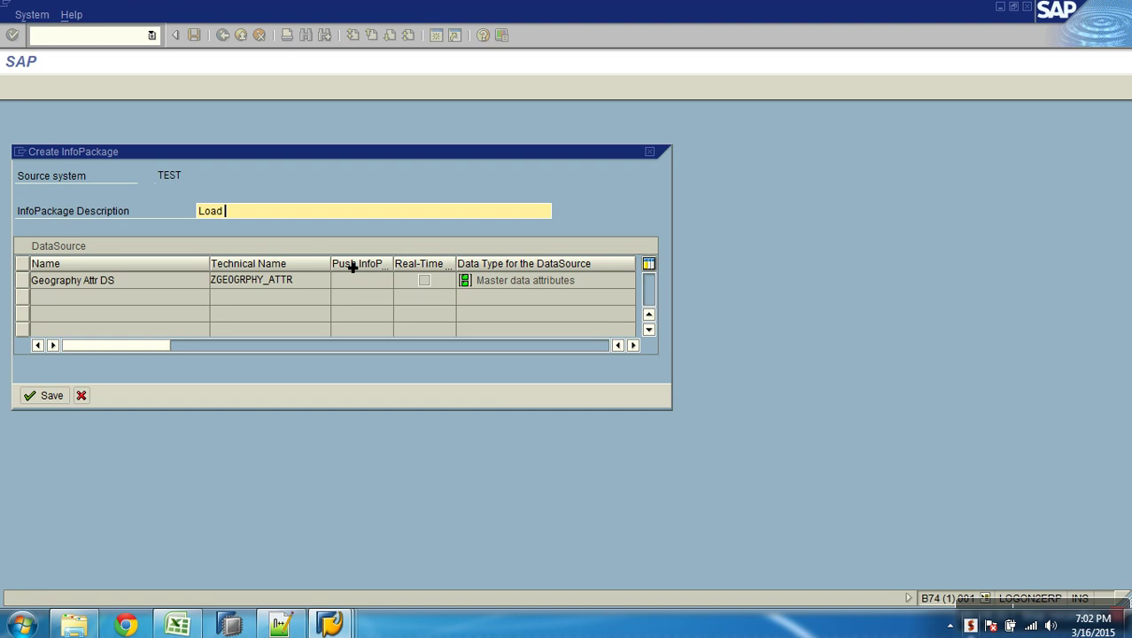
pyautogui.write('FF data to DS [PSA] ZC')
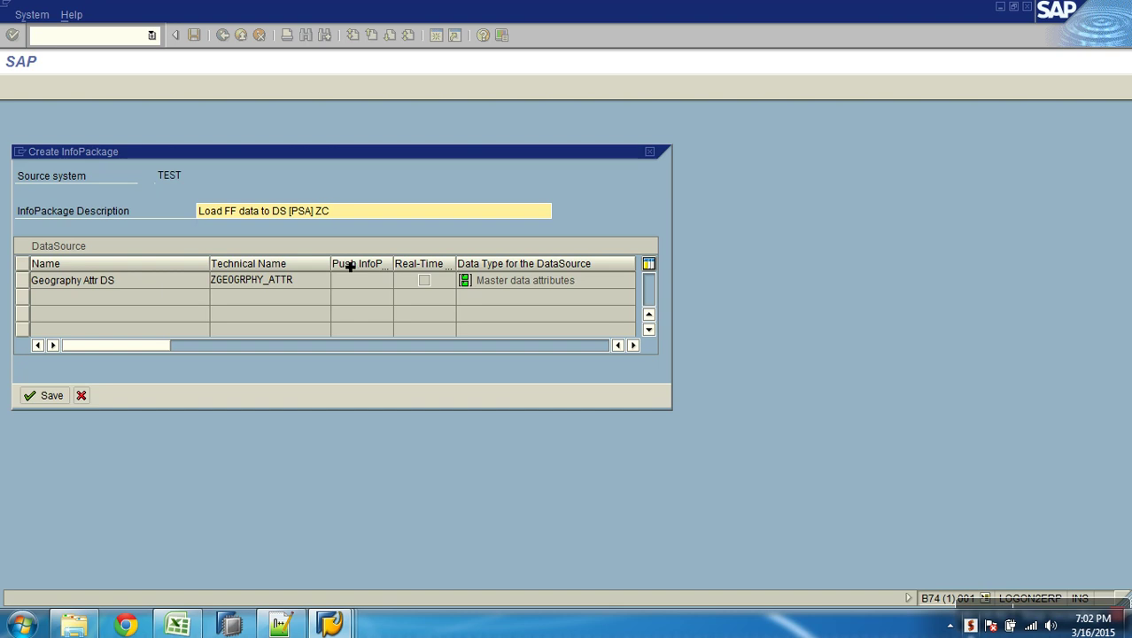
pyautogui.moveTo(301, 280); pyautogui.dragTo(178, 281)
pyautogui.hotkey('ctrl', 'c')
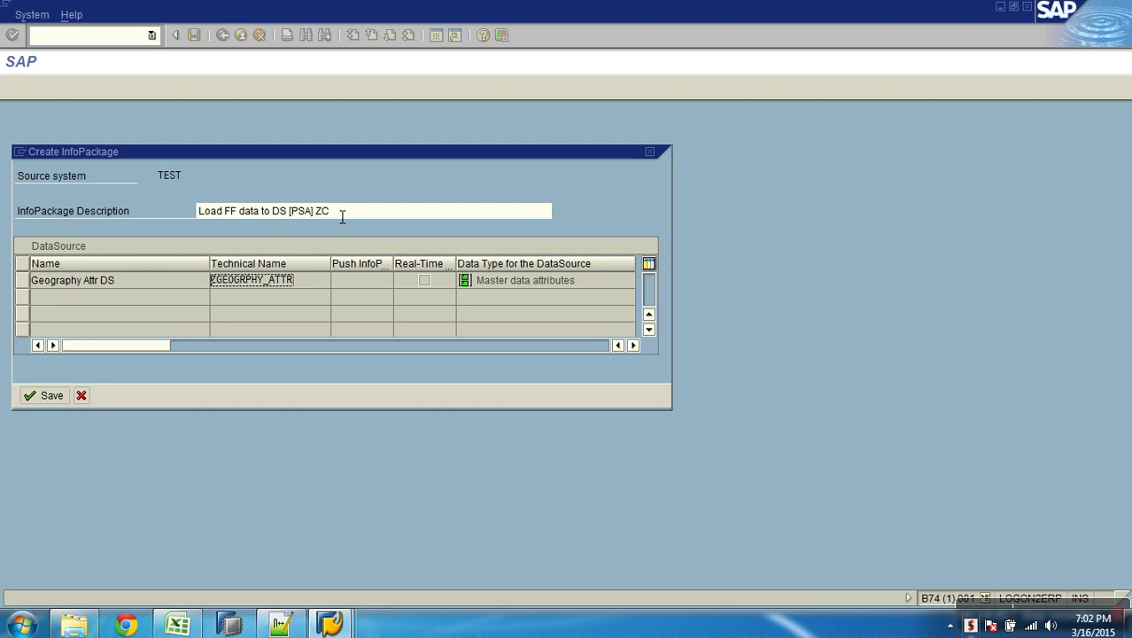
pyautogui.click(339, 213)
pyautogui.press('BackSpace')
pyautogui.press('BackSpace')
pyautogui.hotkey('ctrl', 'v')
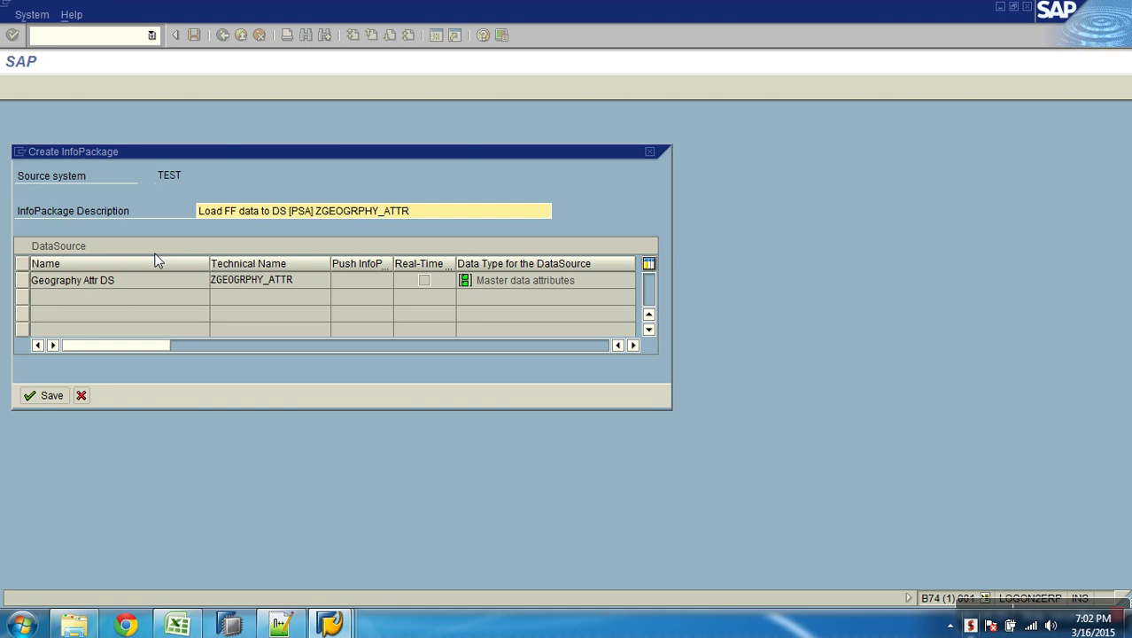
# Step: Select the Geography Attr DS DataSource row and save the new InfoPackage
pyautogui.moveTo(430, 222); pyautogui.dragTo(210, 210)
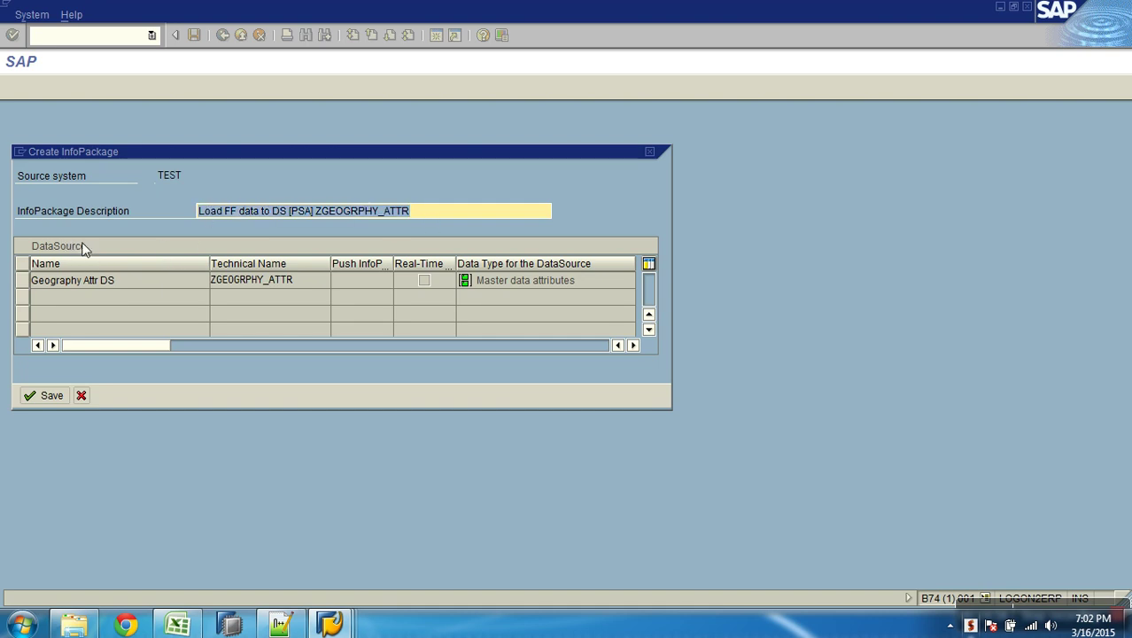
pyautogui.moveTo(328, 281); pyautogui.dragTo(180, 280)
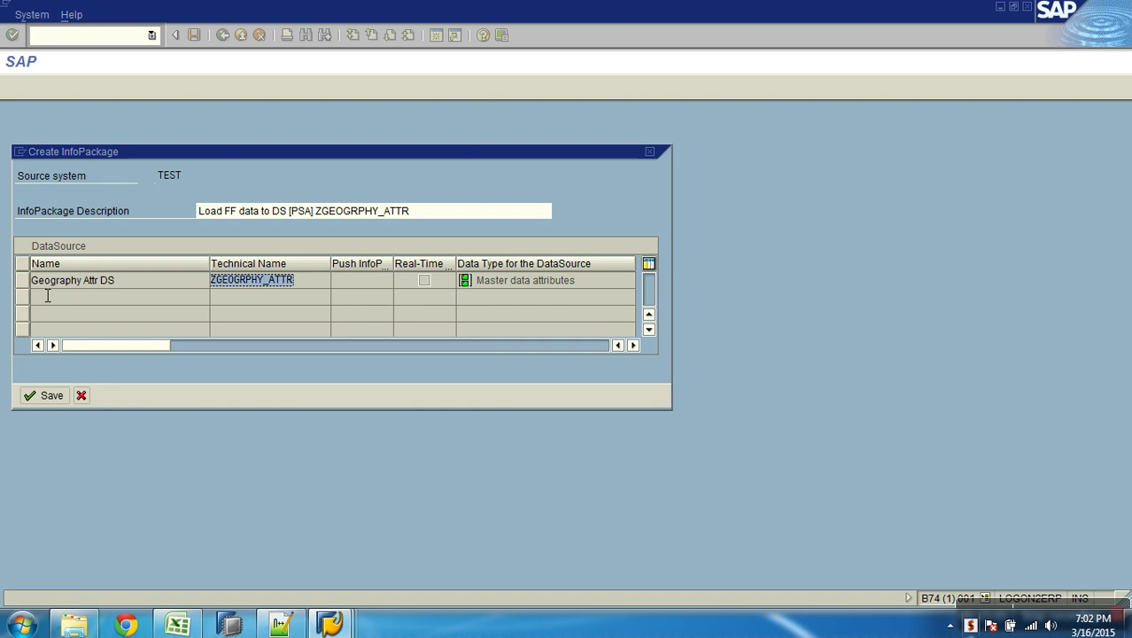
pyautogui.click(23, 281)
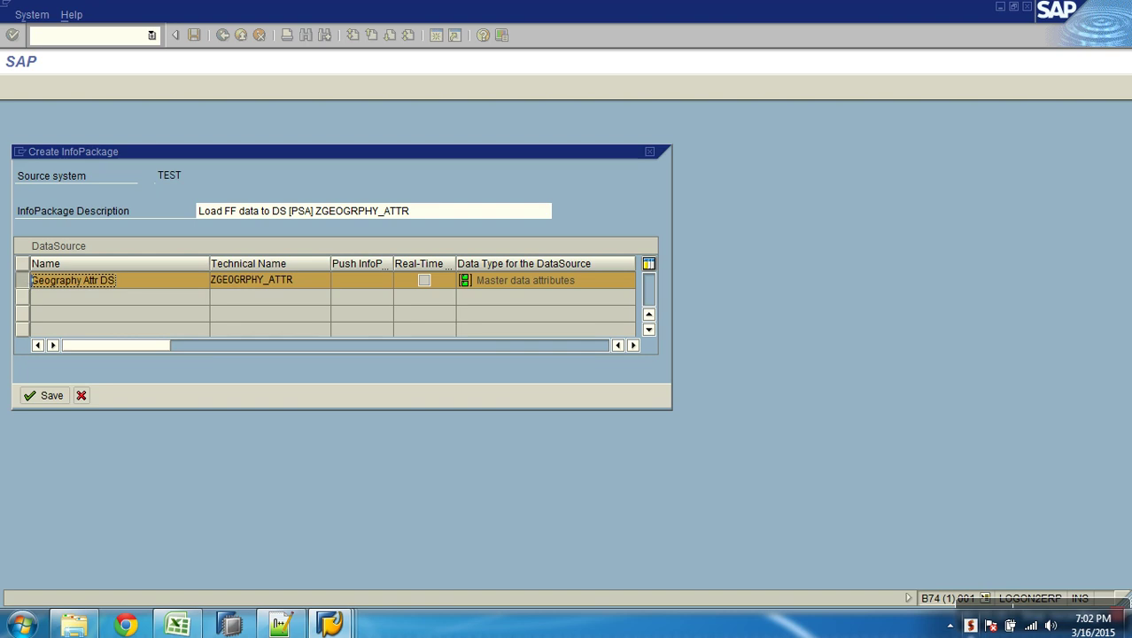
pyautogui.click(50, 396)
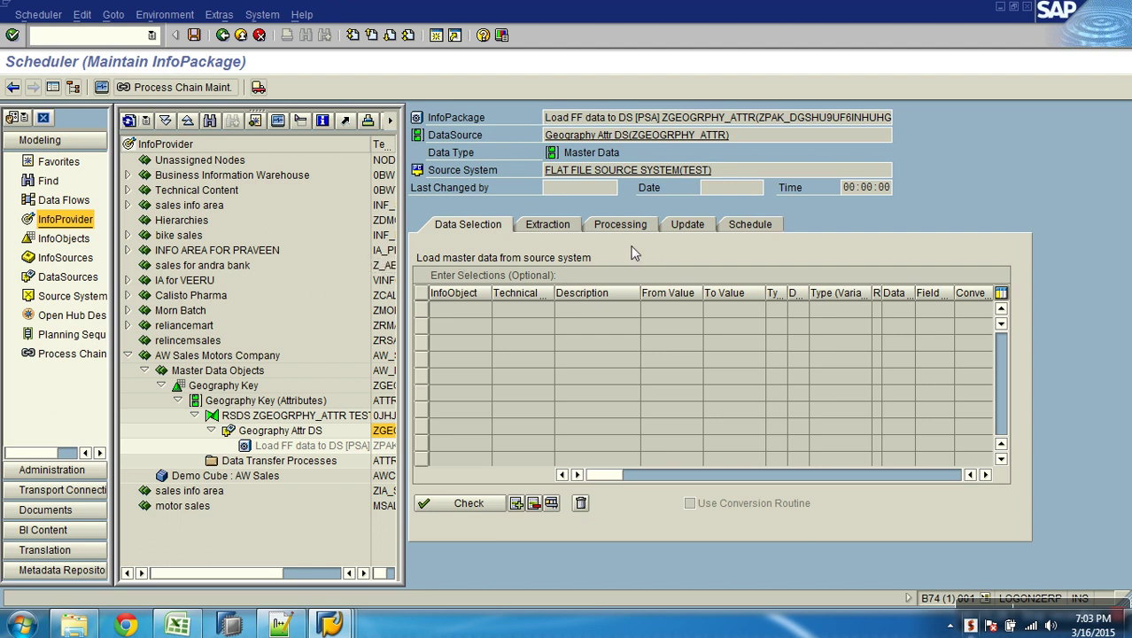
# Step: Start the InfoPackage's data load immediately and open its load request in the monitor
pyautogui.click(757, 224)
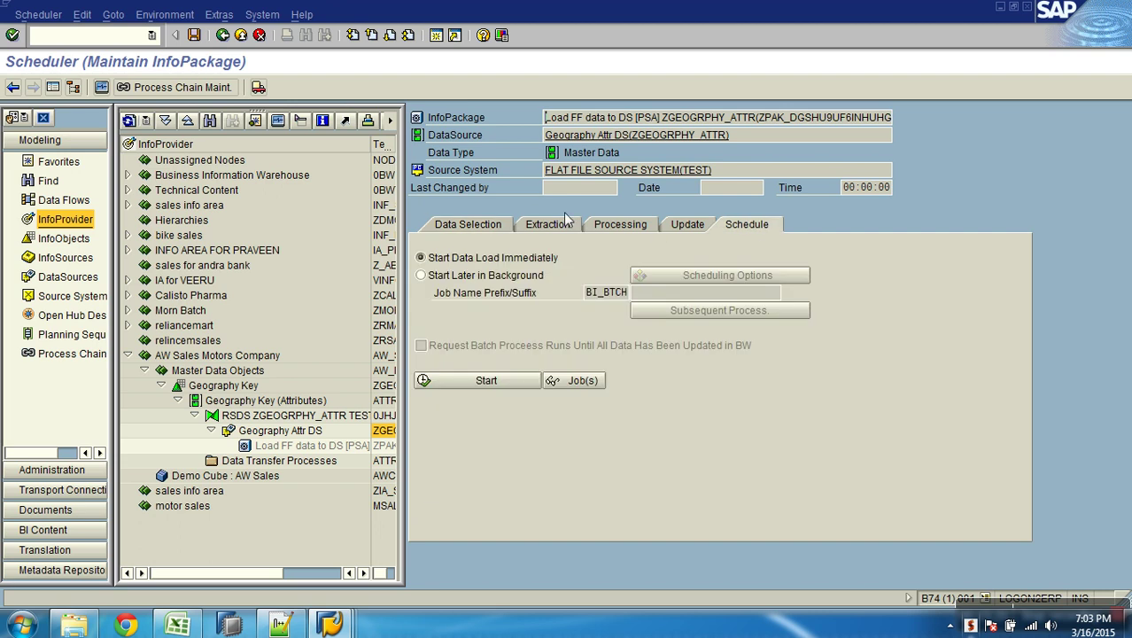
pyautogui.click(502, 385)
pyautogui.click(101, 87)
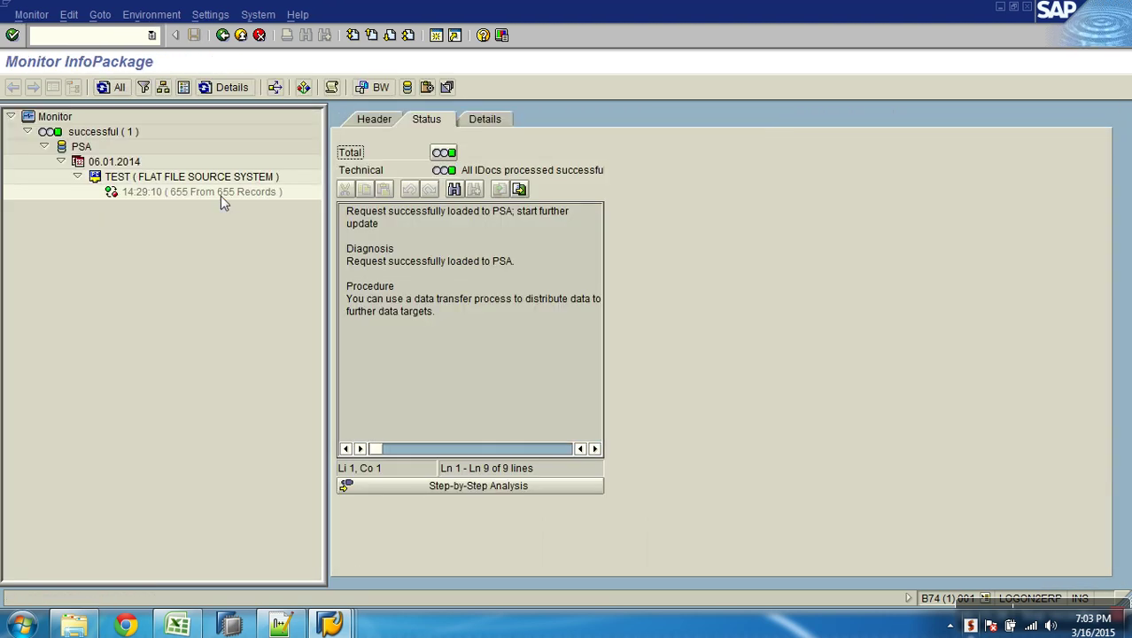
pyautogui.click(220, 195)
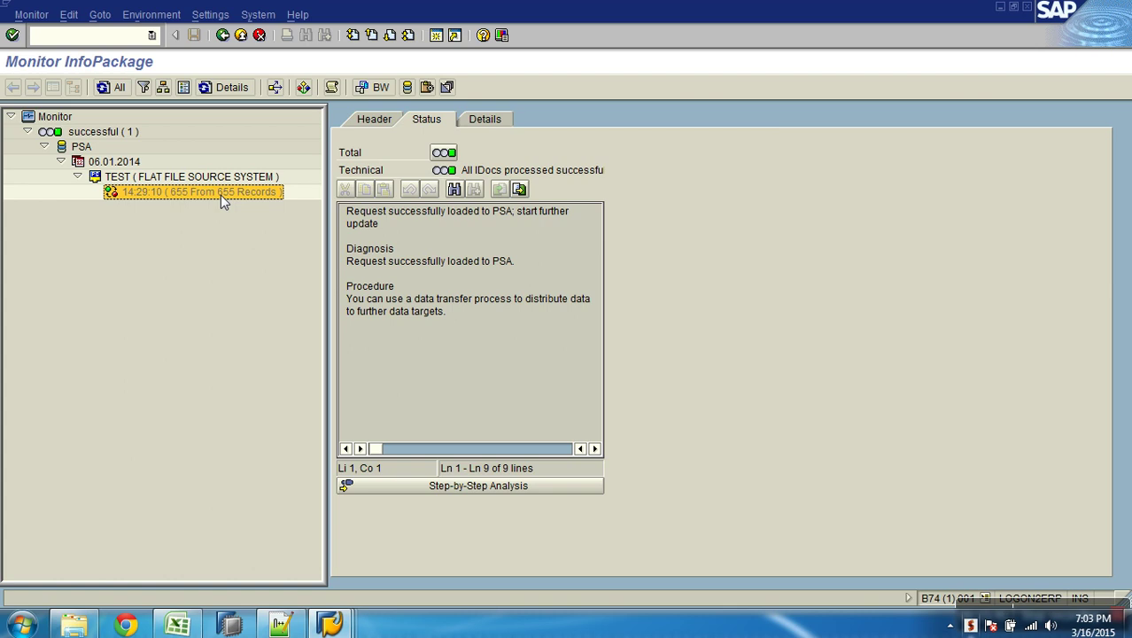
# Step: Check the Geography_details source file in the AW_sales folder and return to the SAP InfoPackage monitor
pyautogui.click(178, 625)
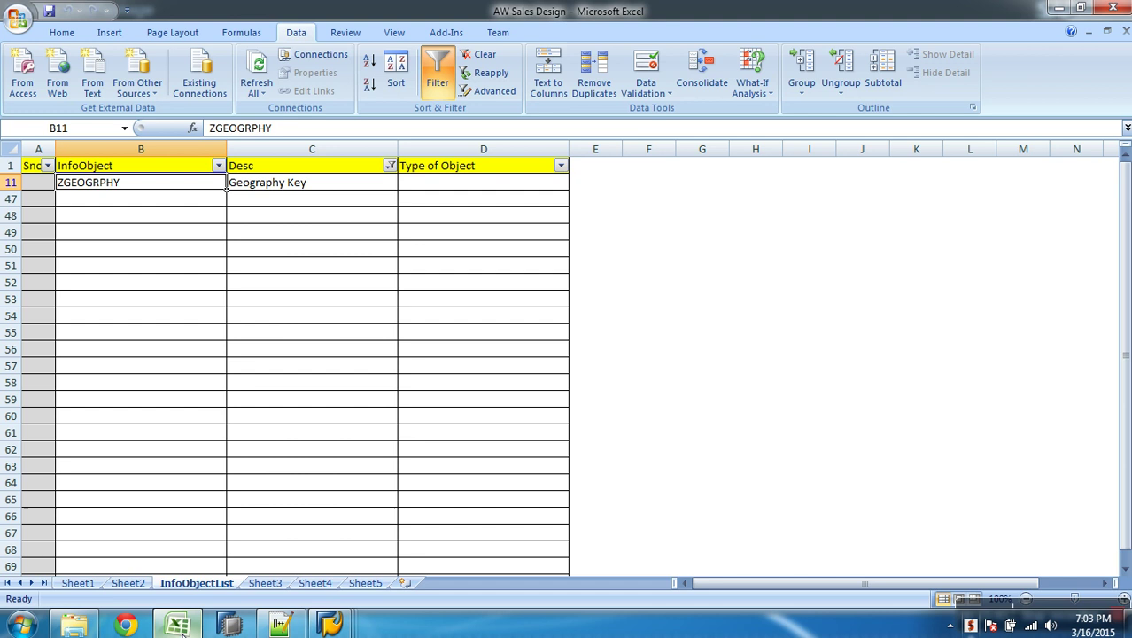
pyautogui.click(82, 626)
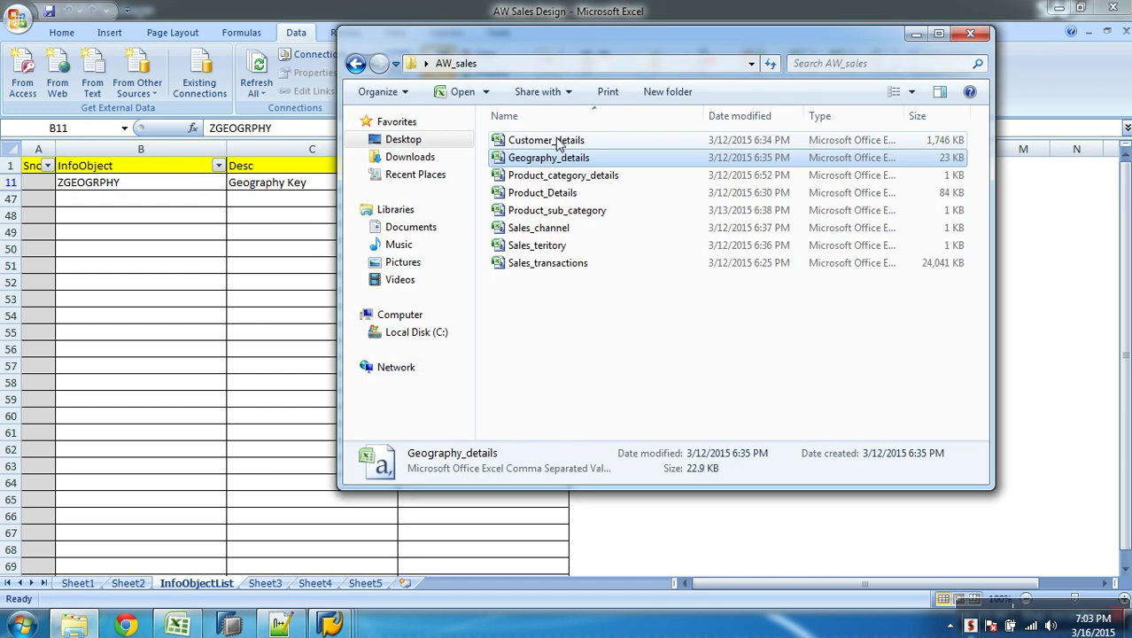
pyautogui.click(329, 624)
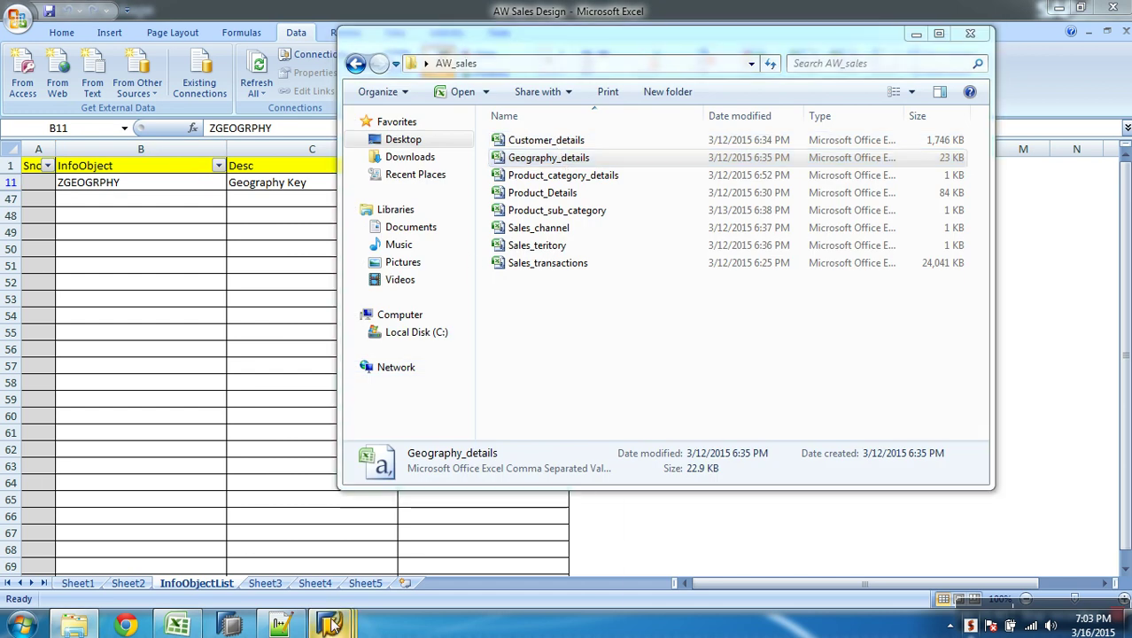
pyautogui.click(353, 544)
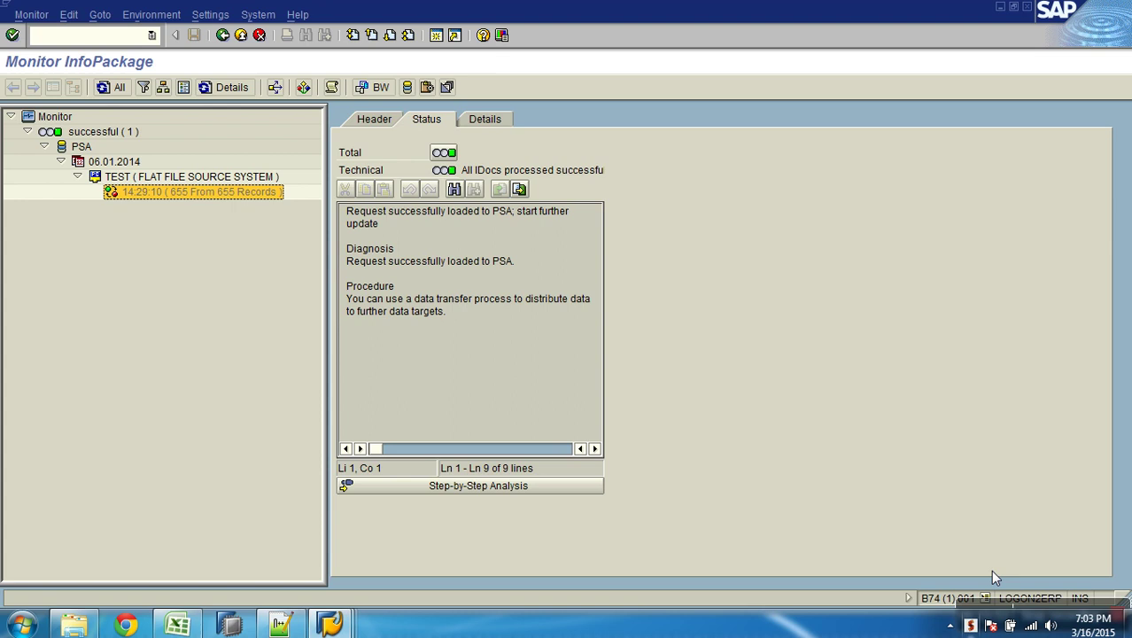
pyautogui.click(1010, 625)
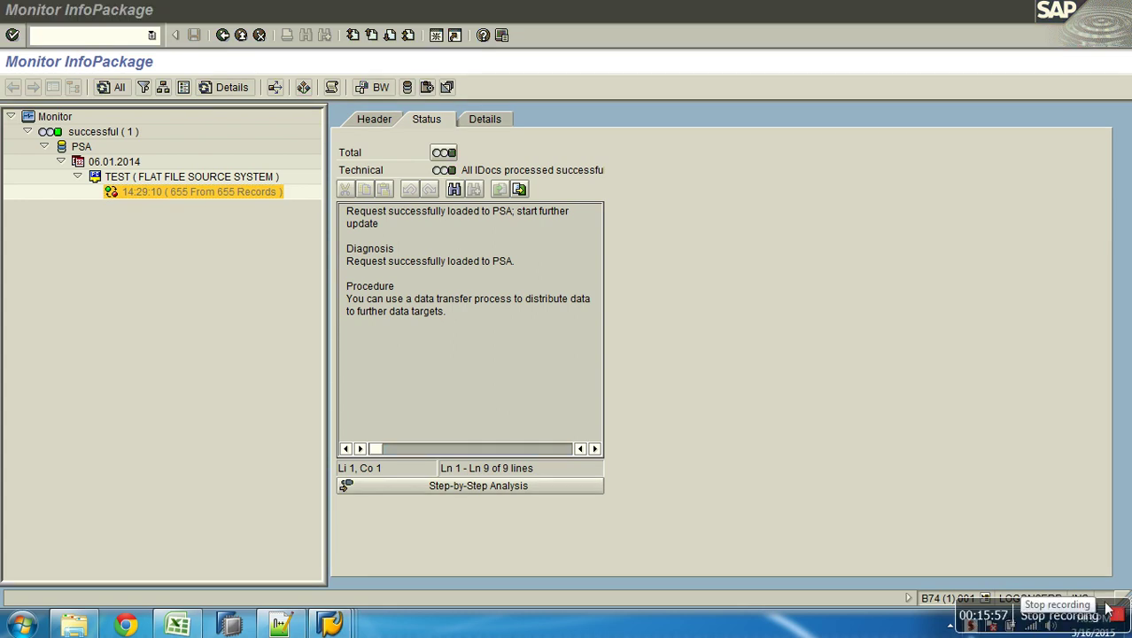
pyautogui.click(587, 381)
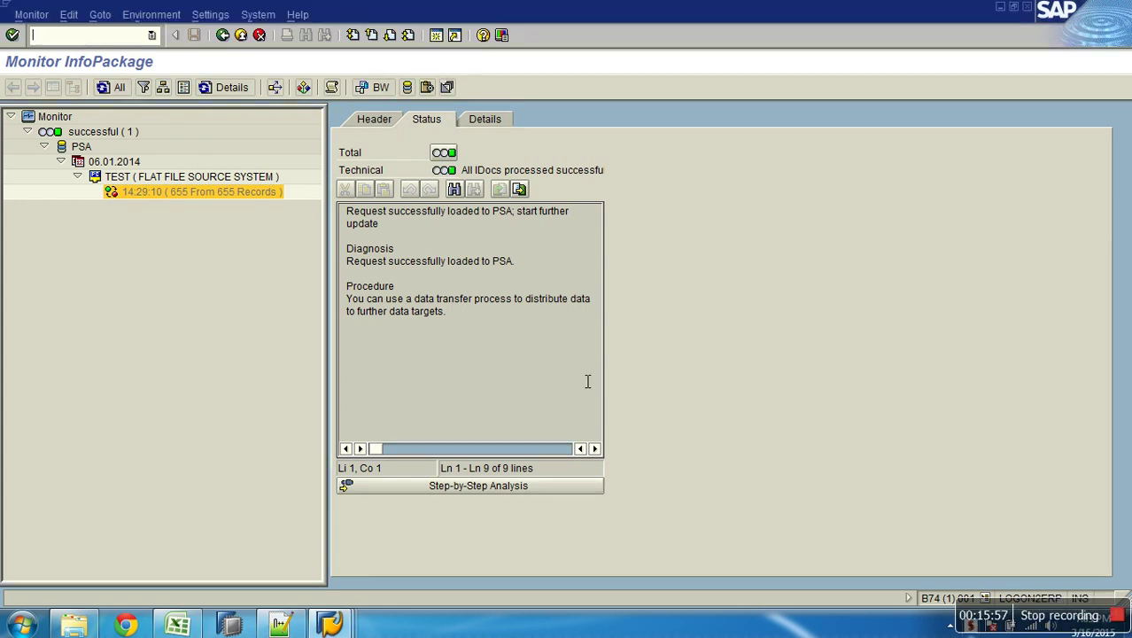
# Step: Leave the monitor and scheduler for the InfoProvider tree, view the PSA requests of Geography Attr DS and close the list
pyautogui.click(222, 36)
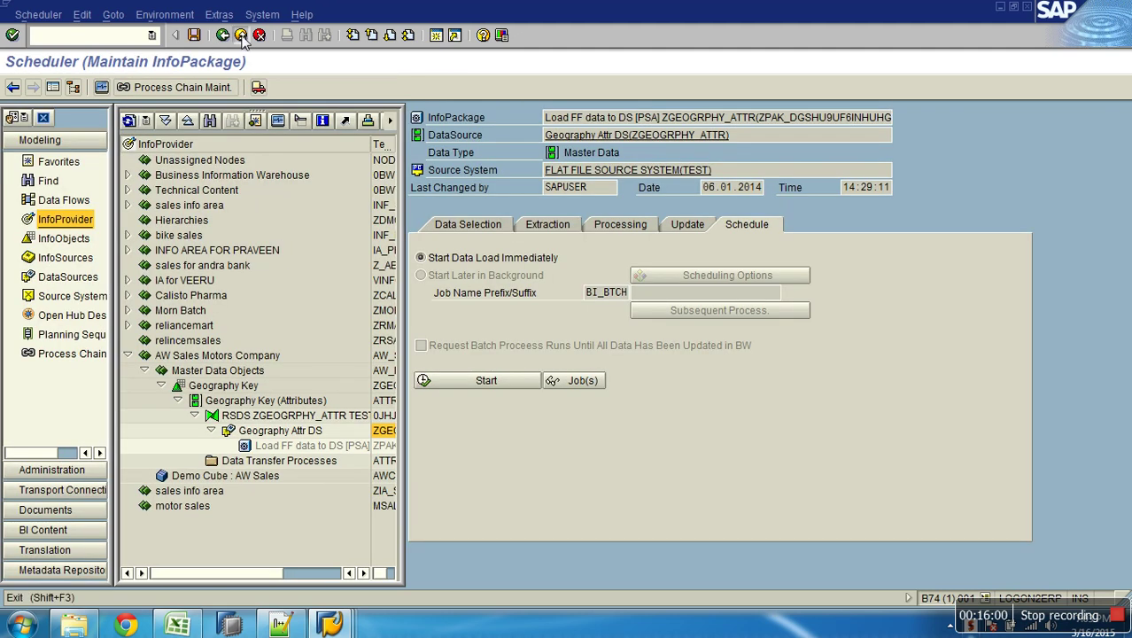
pyautogui.click(241, 36)
pyautogui.click(343, 447)
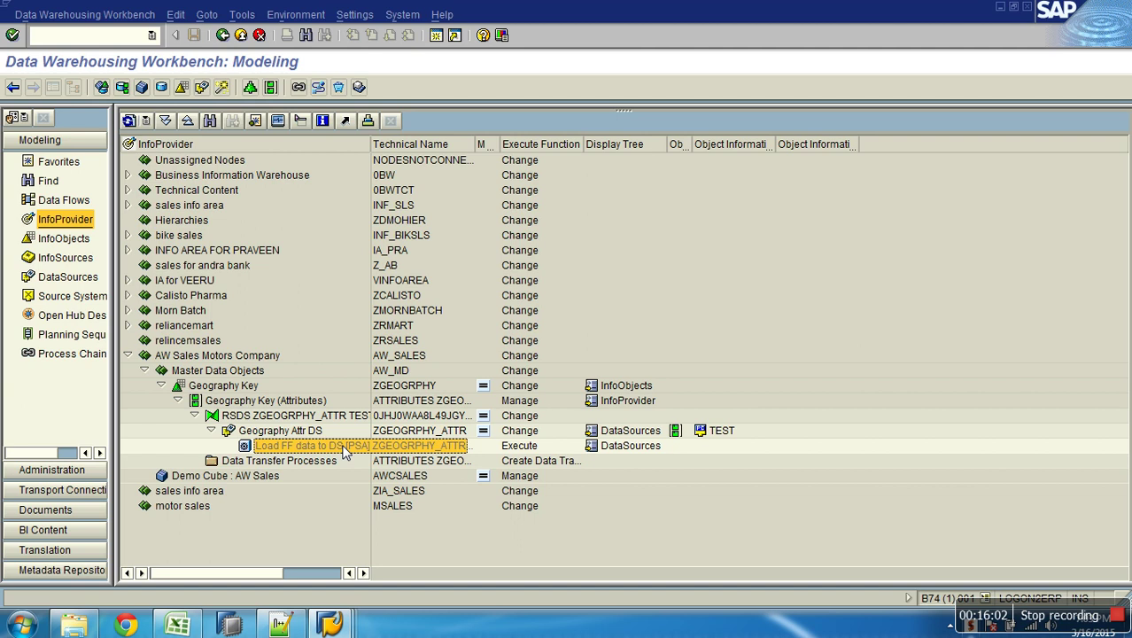
pyautogui.rightClick(303, 432)
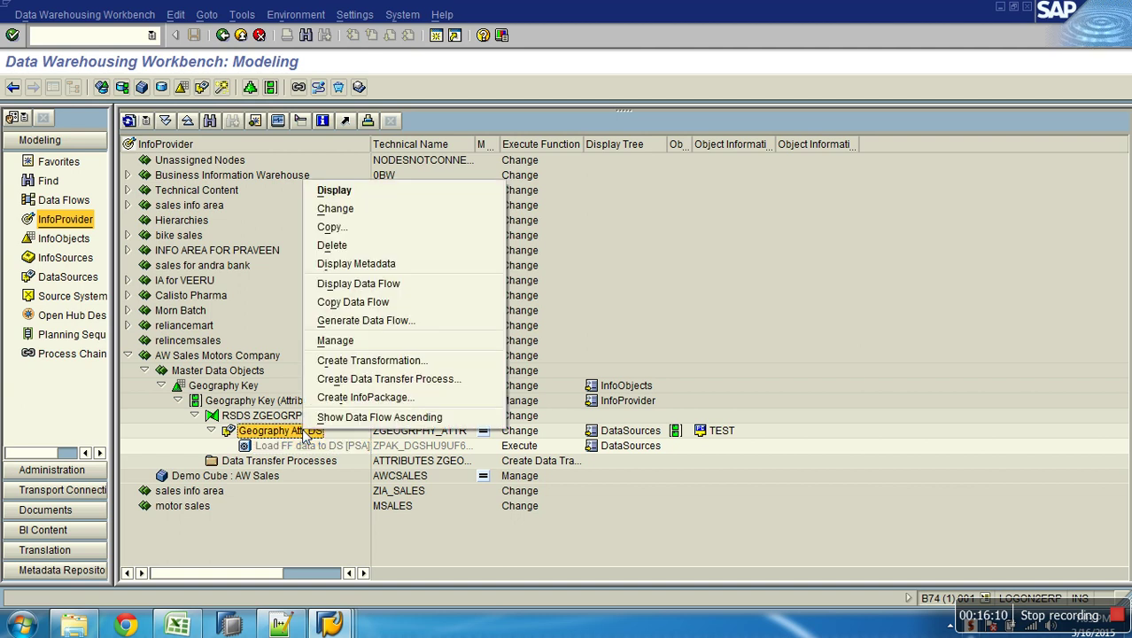
pyautogui.click(334, 342)
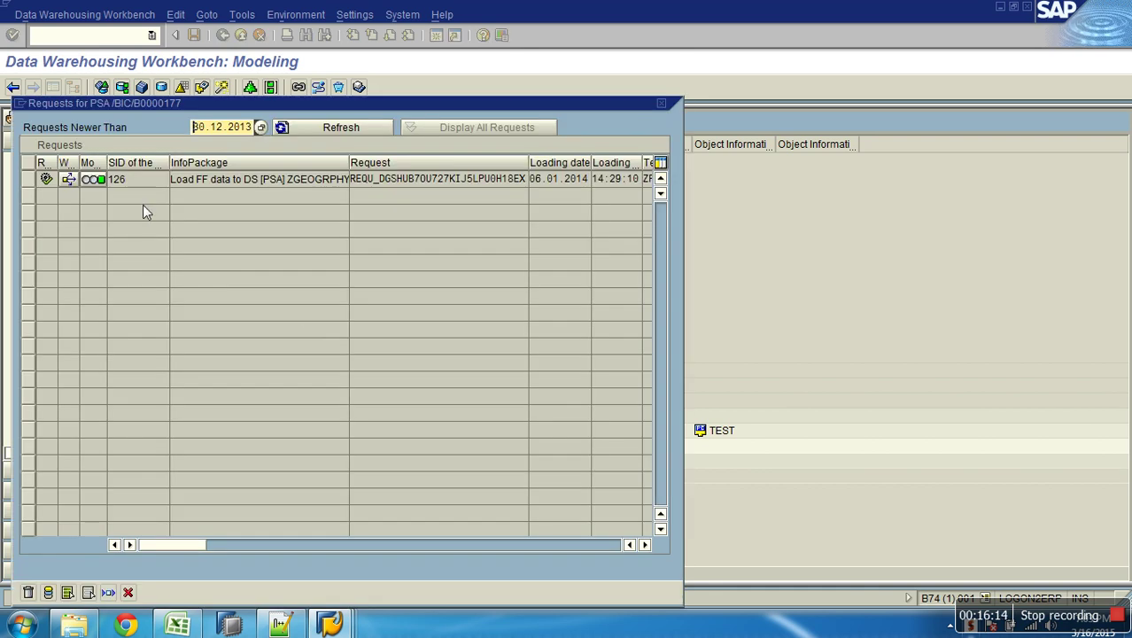
pyautogui.click(128, 592)
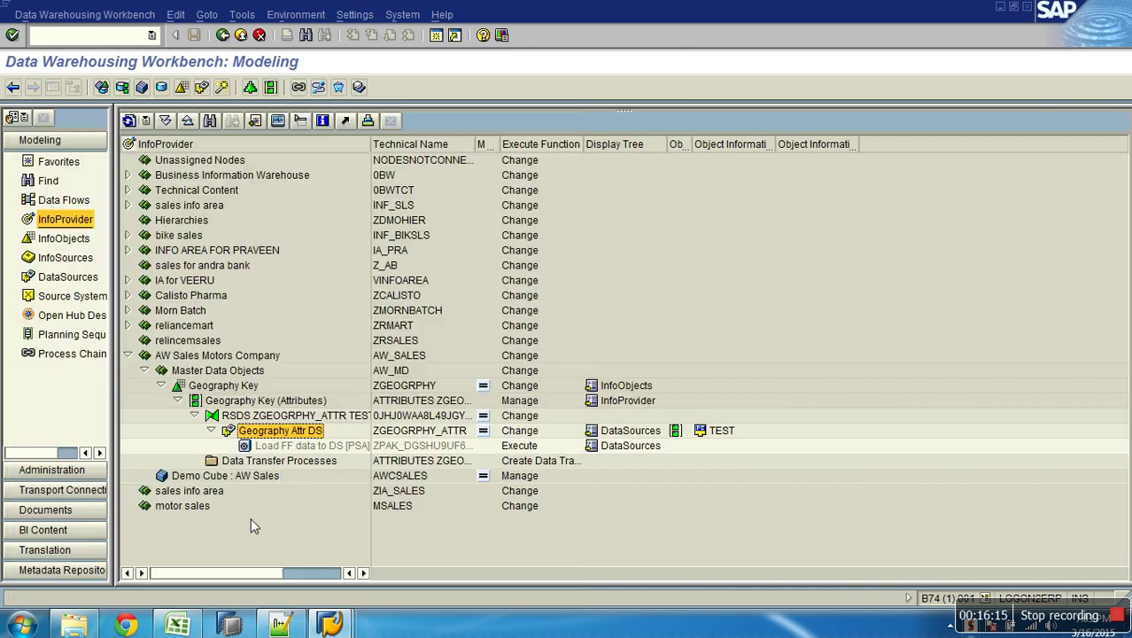
# Step: Open the full-width load monitor for the "Load FF data to DS [PSA]" InfoPackage and display its request's header details
pyautogui.click(283, 446)
pyautogui.click(277, 124)
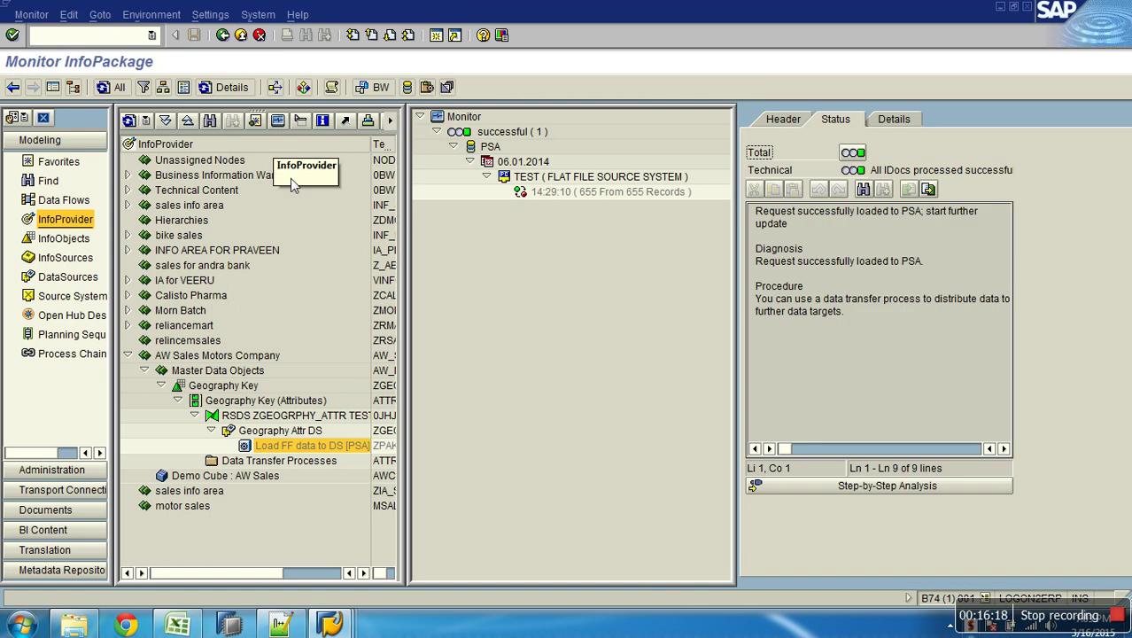
pyautogui.click(52, 88)
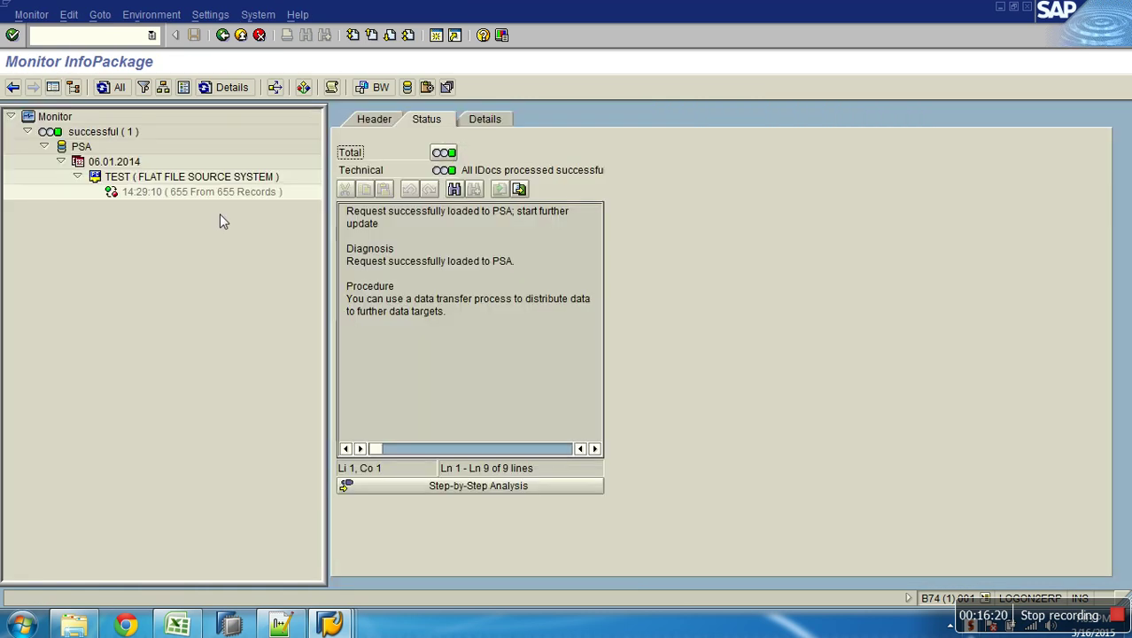
pyautogui.click(227, 193)
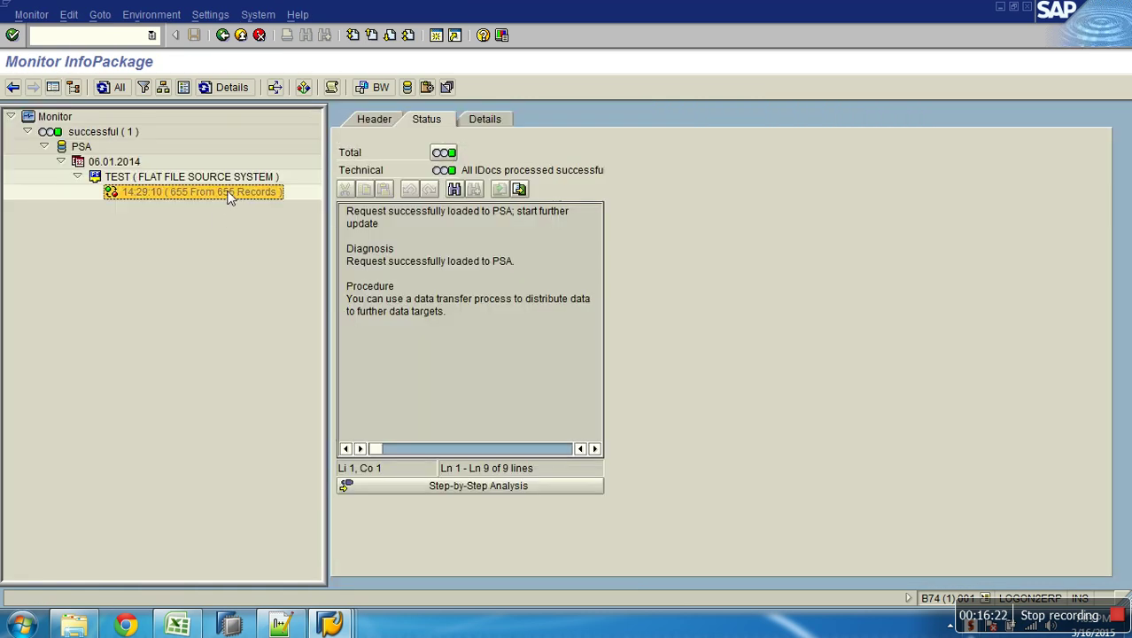
pyautogui.click(367, 119)
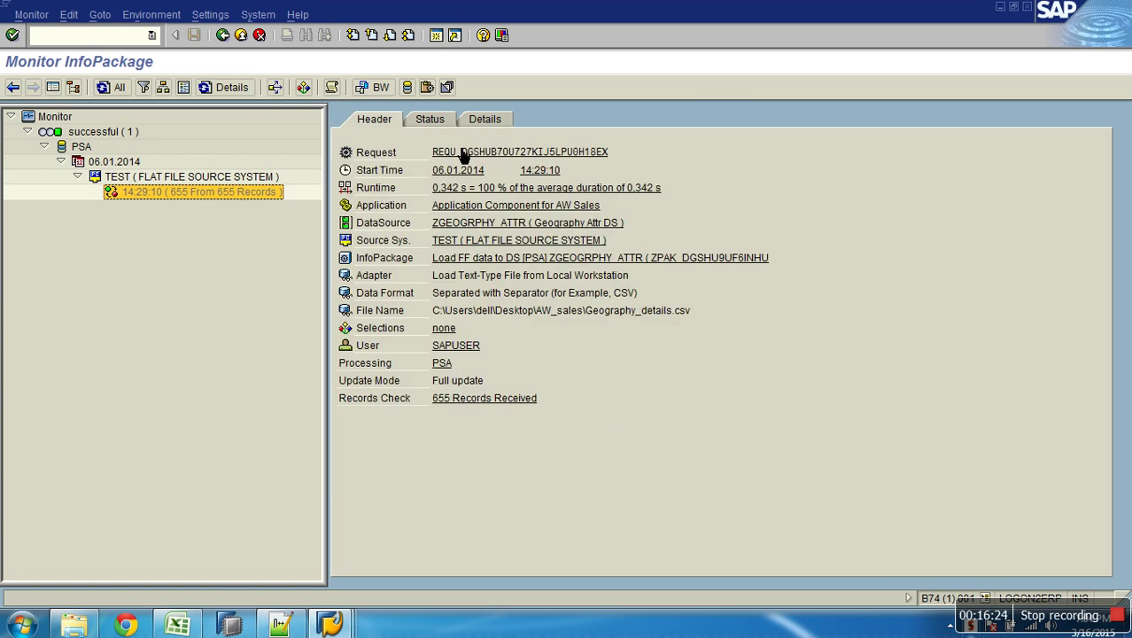
# Step: Open the load request's number details, examine the request number and SID, and close them
pyautogui.click(461, 156)
pyautogui.moveTo(163, 162); pyautogui.dragTo(75, 157)
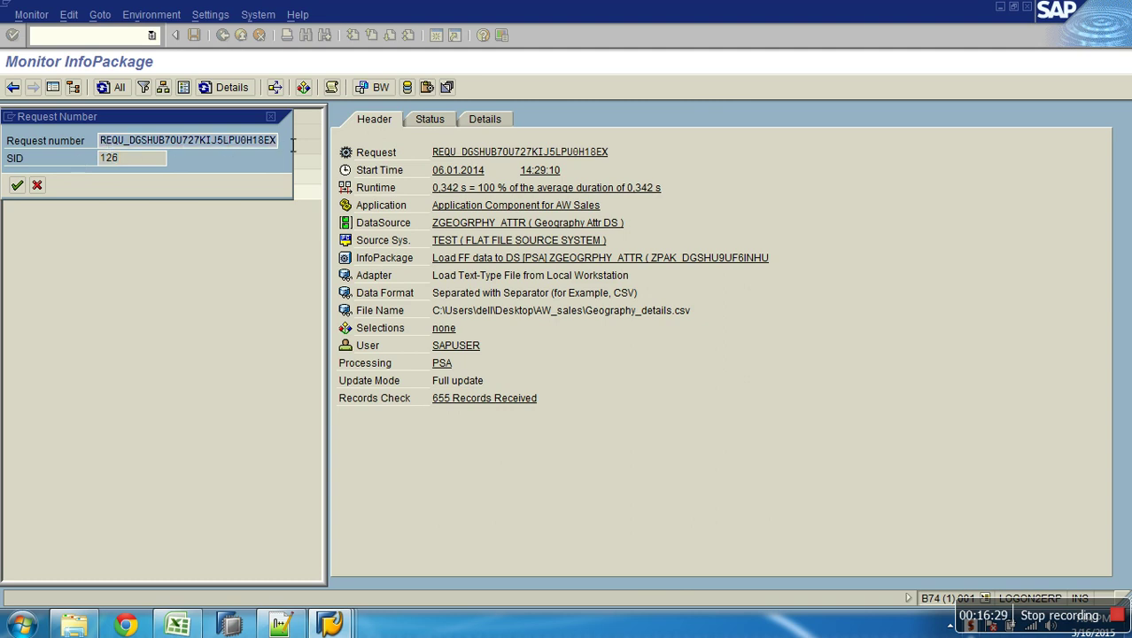
pyautogui.moveTo(157, 158); pyautogui.dragTo(86, 166)
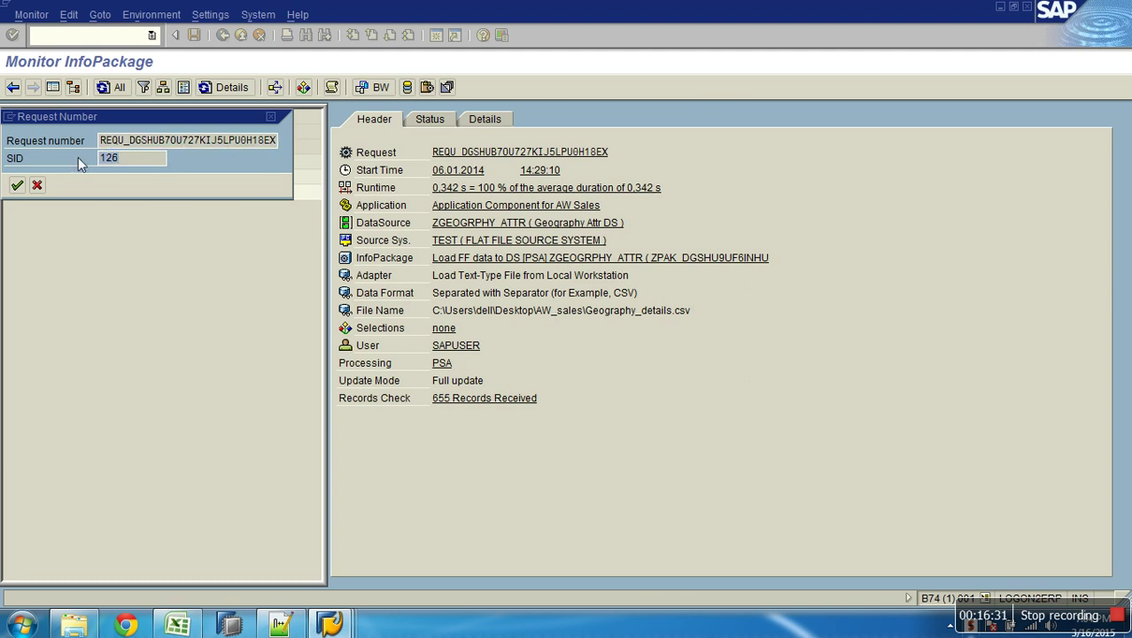
pyautogui.click(37, 185)
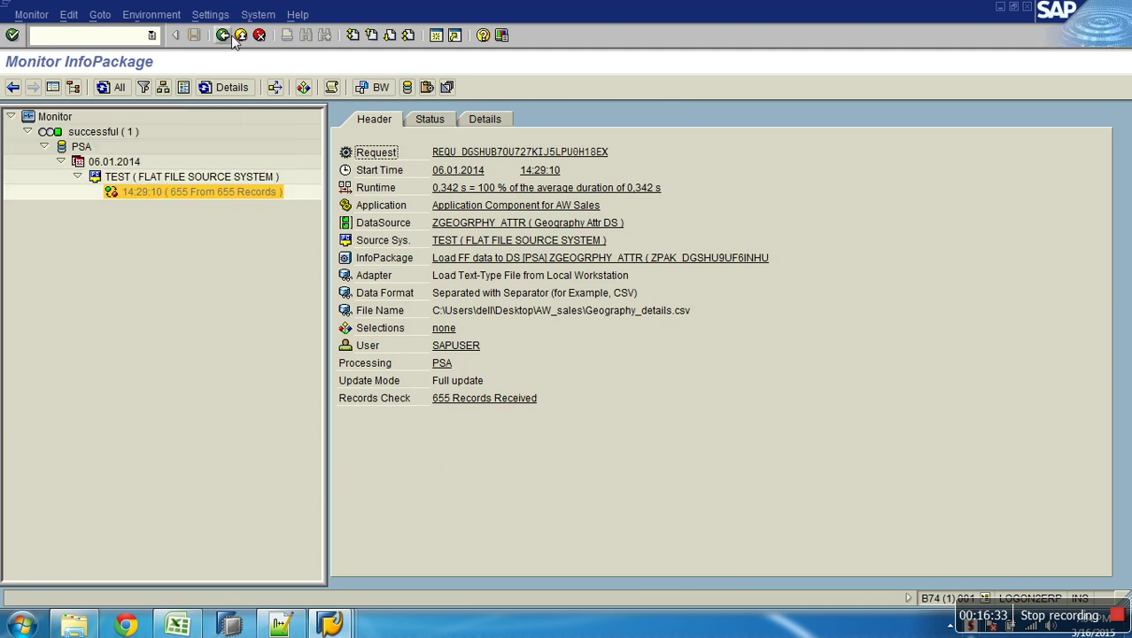
# Step: Return to the InfoProvider tree, open the PSA request list of Geography Attr DS and select its load request
pyautogui.click(222, 34)
pyautogui.rightClick(292, 430)
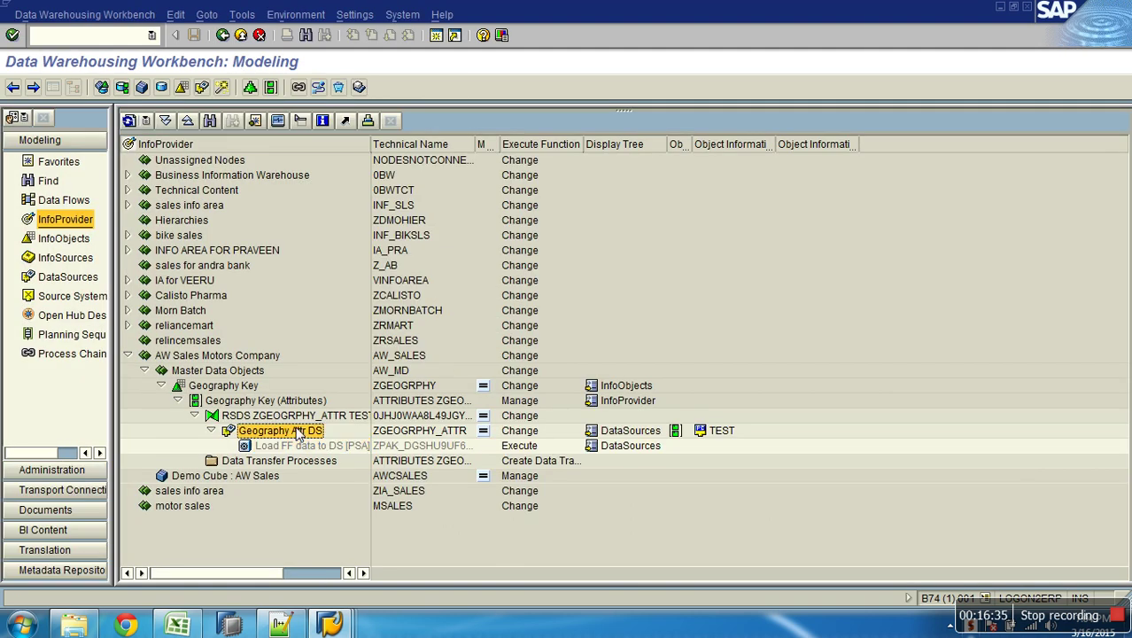
pyautogui.click(329, 338)
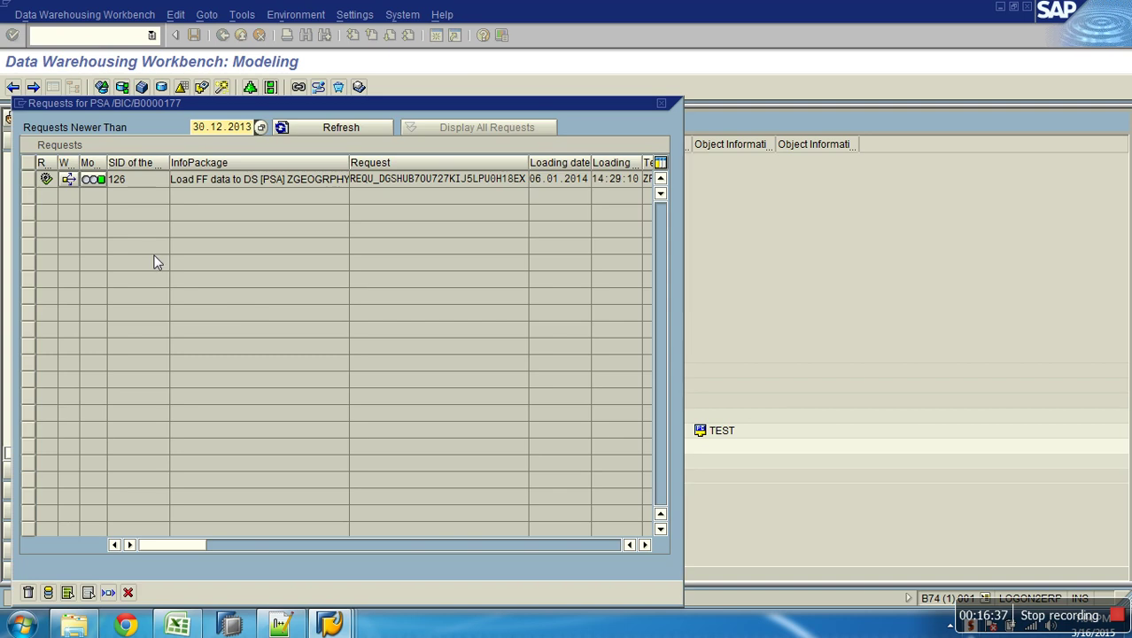
pyautogui.moveTo(159, 106); pyautogui.dragTo(180, 82)
pyautogui.click(137, 156)
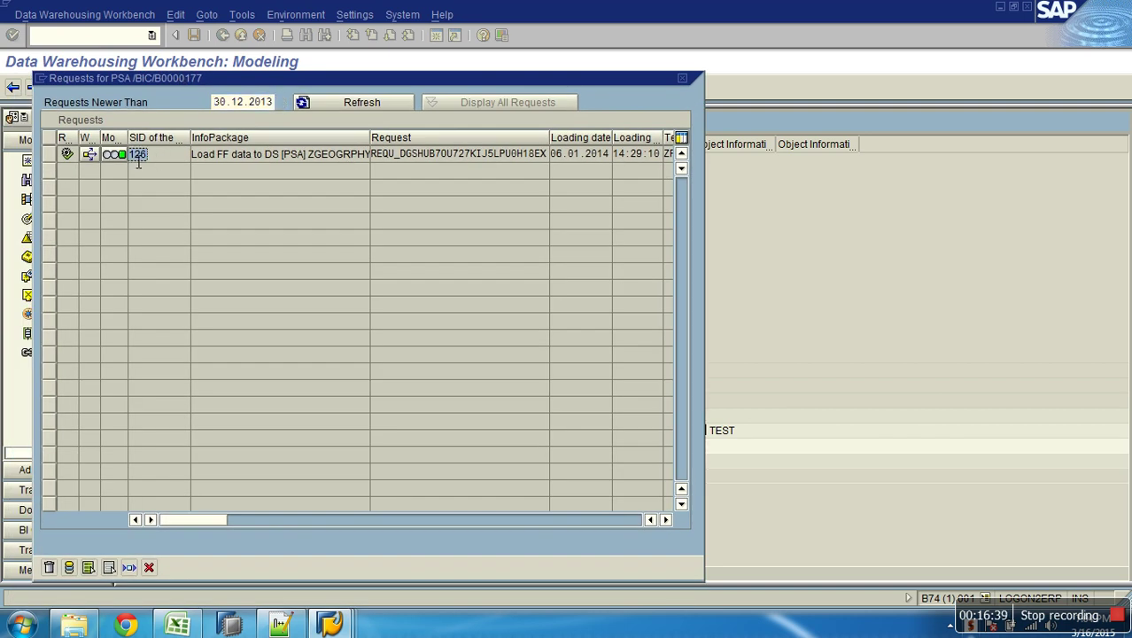
pyautogui.click(48, 154)
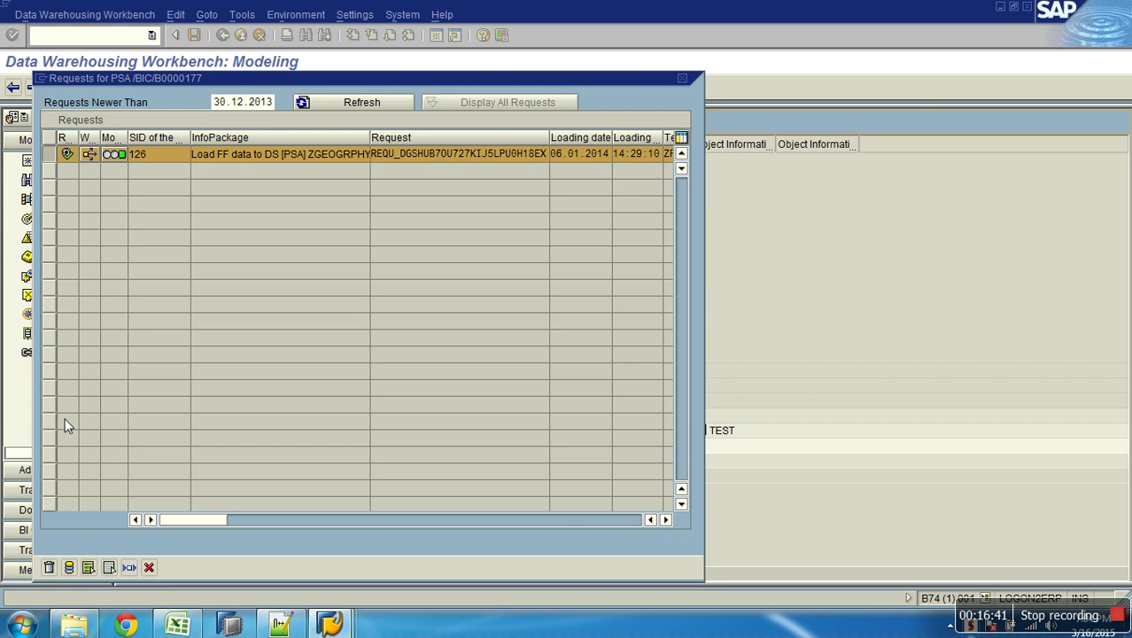
# Step: Open PSA maintenance for the selected request, examine the data package's number of records, and cancel the dialog
pyautogui.click(69, 566)
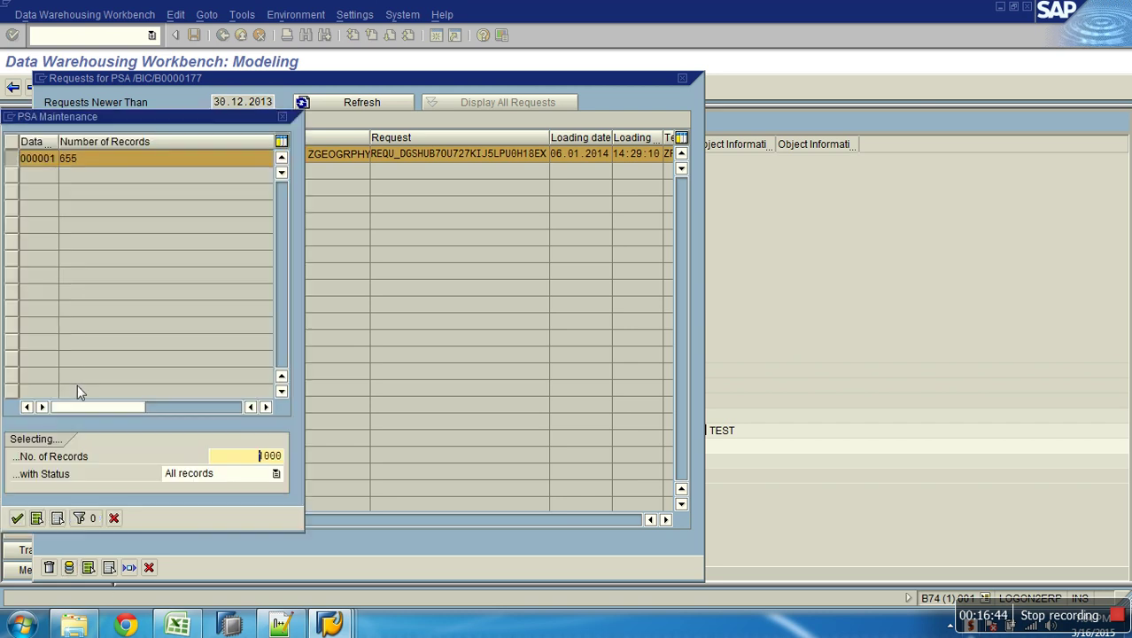
pyautogui.click(107, 163)
pyautogui.doubleClick(82, 161)
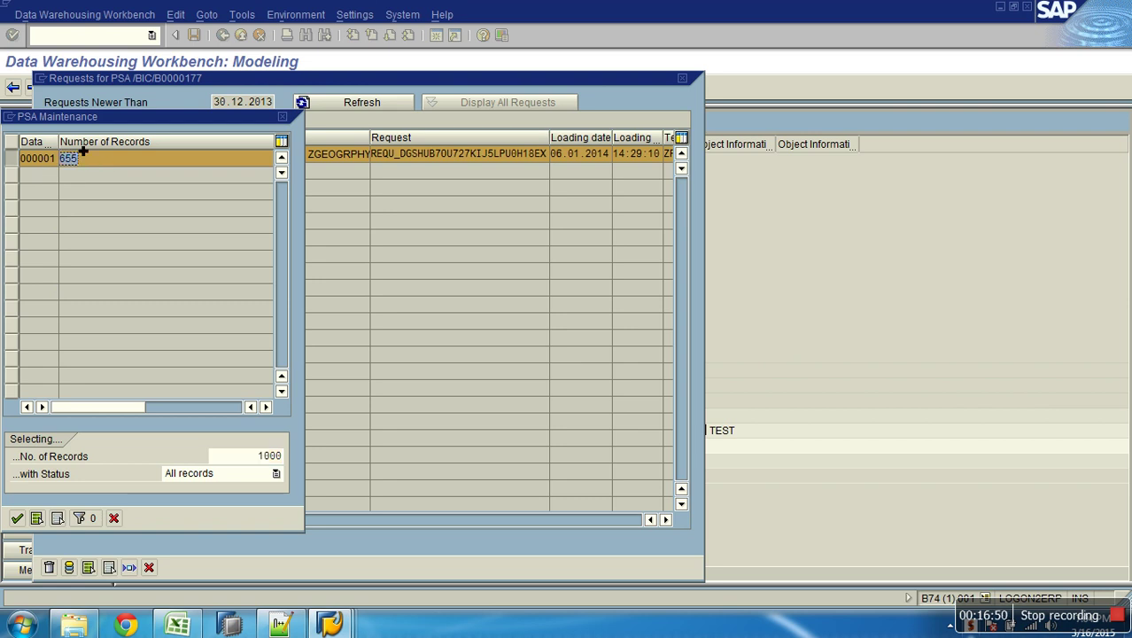
pyautogui.moveTo(152, 118); pyautogui.dragTo(340, 17)
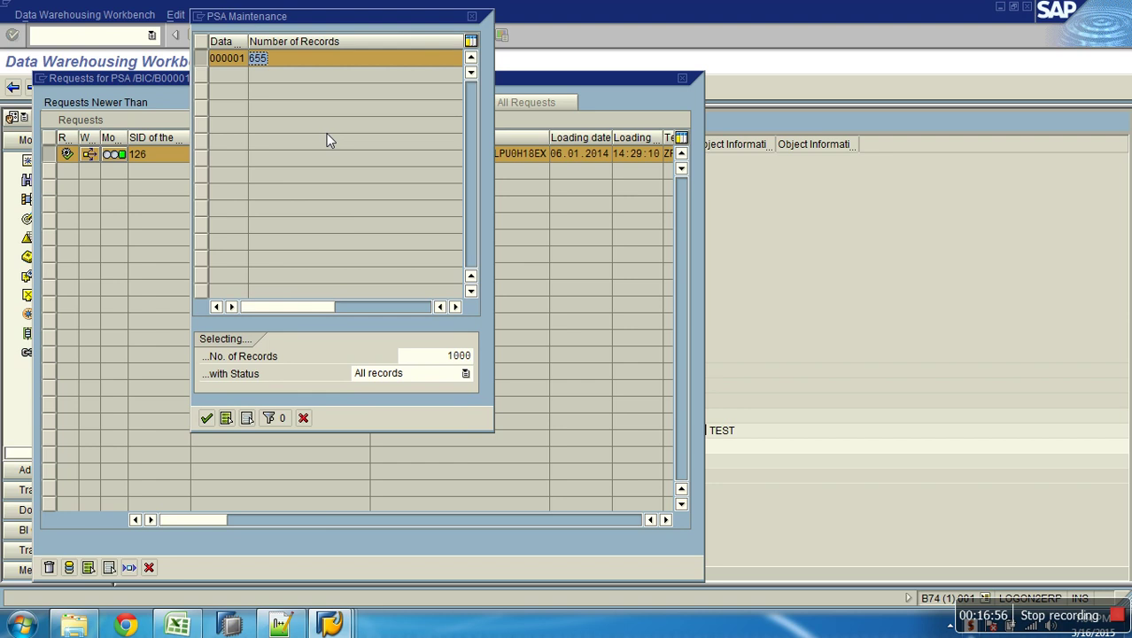
pyautogui.click(303, 417)
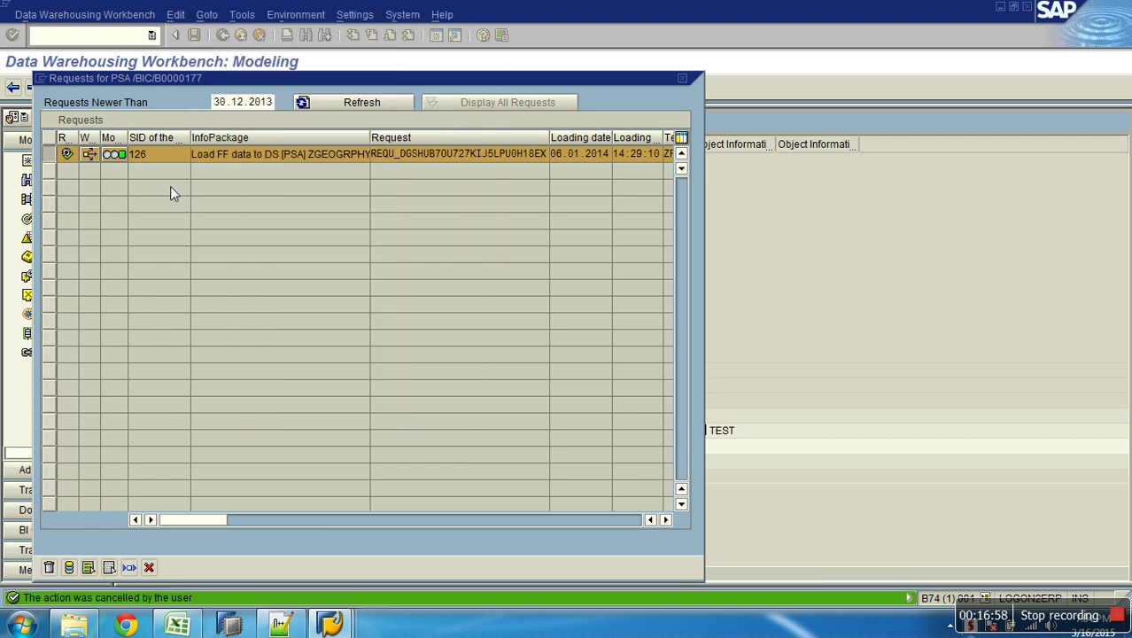
# Step: Reopen PSA maintenance for the selected request and widen the Data Pkg. column to show its full heading
pyautogui.click(69, 566)
pyautogui.moveTo(175, 111); pyautogui.dragTo(477, 34)
pyautogui.click(419, 78)
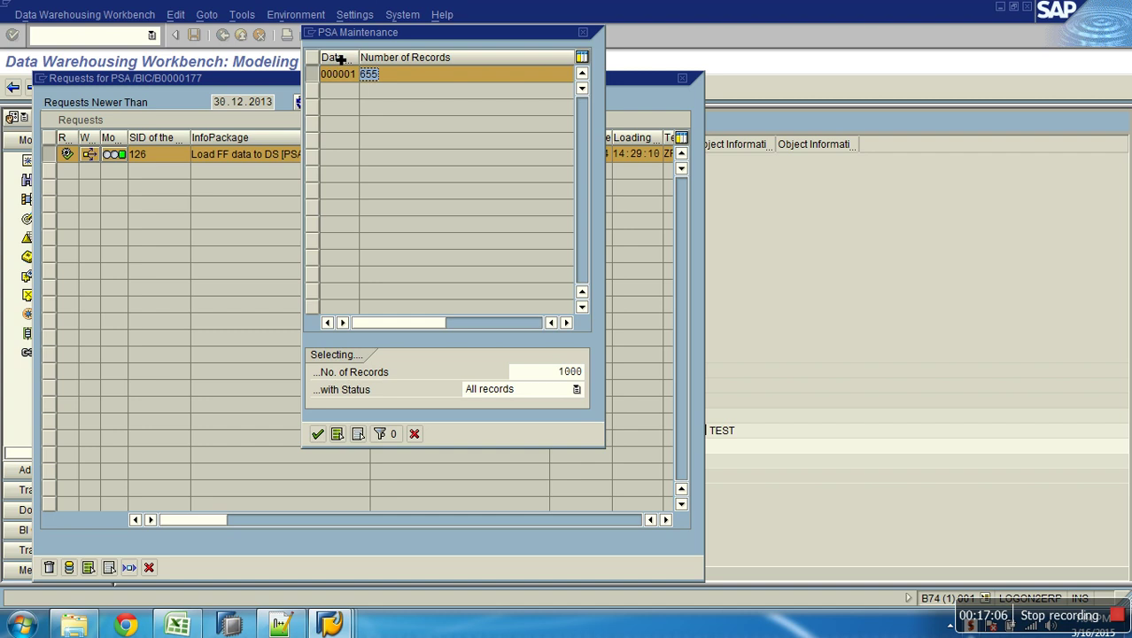
pyautogui.moveTo(359, 57); pyautogui.dragTo(440, 58)
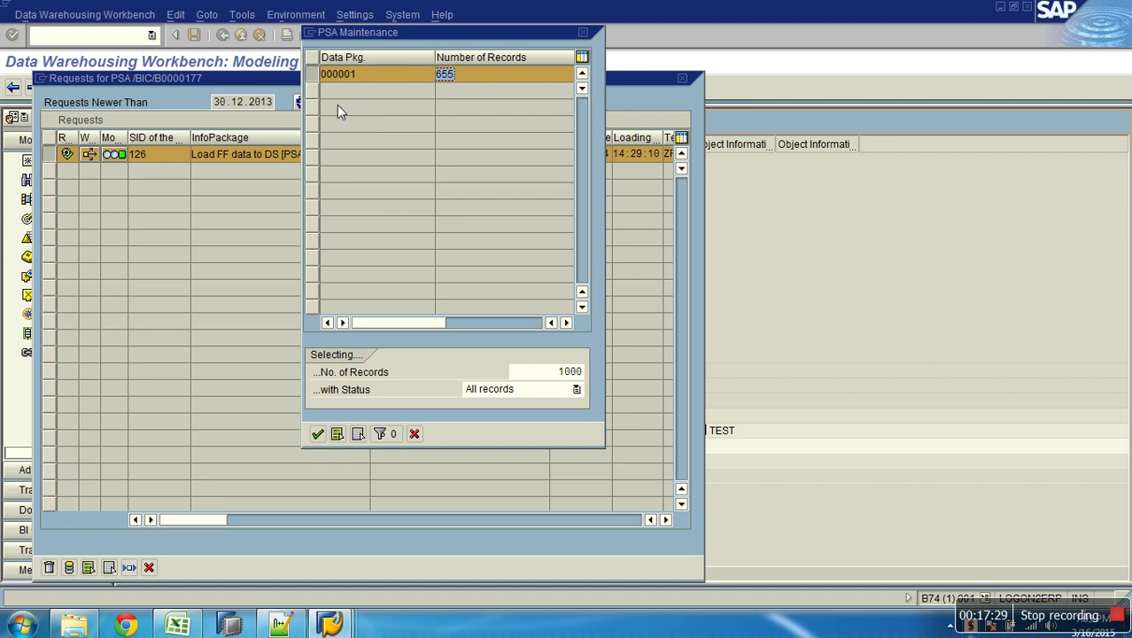
# Step: Check the number of records and the record limit for data package 000001 and display its PSA records
pyautogui.click(556, 373)
pyautogui.moveTo(557, 372); pyautogui.dragTo(598, 375)
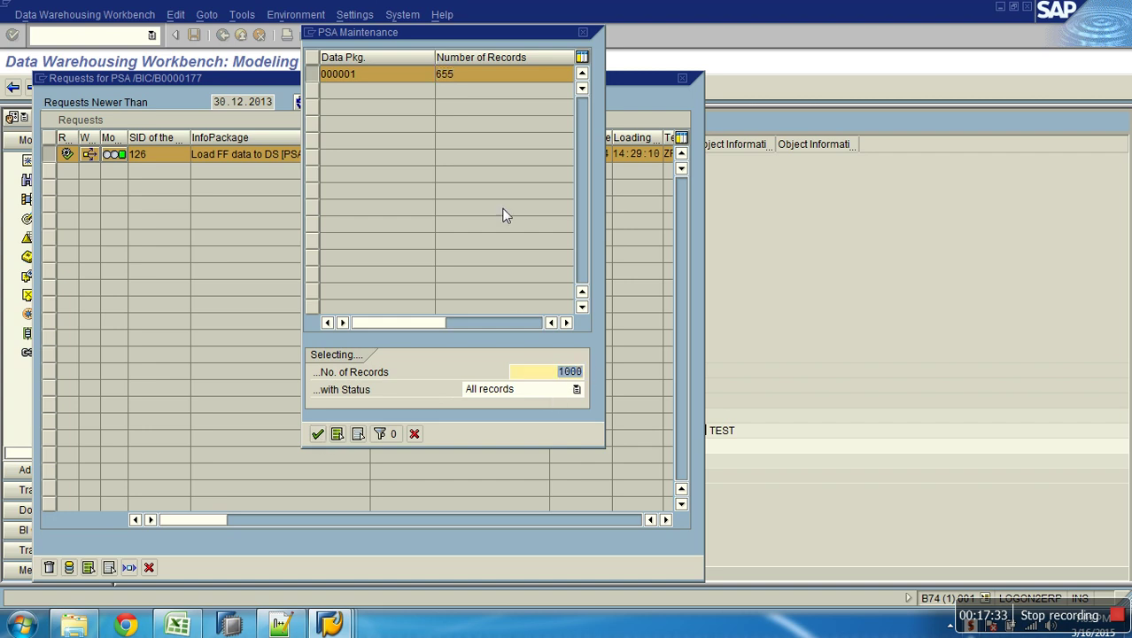
pyautogui.moveTo(454, 75); pyautogui.dragTo(434, 76)
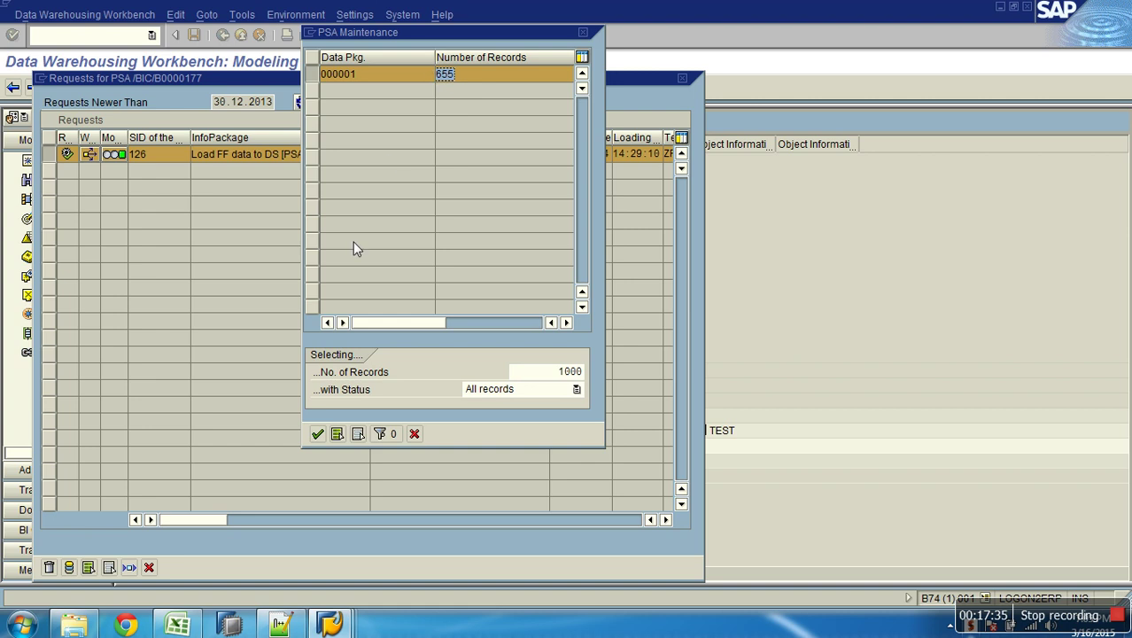
pyautogui.click(317, 434)
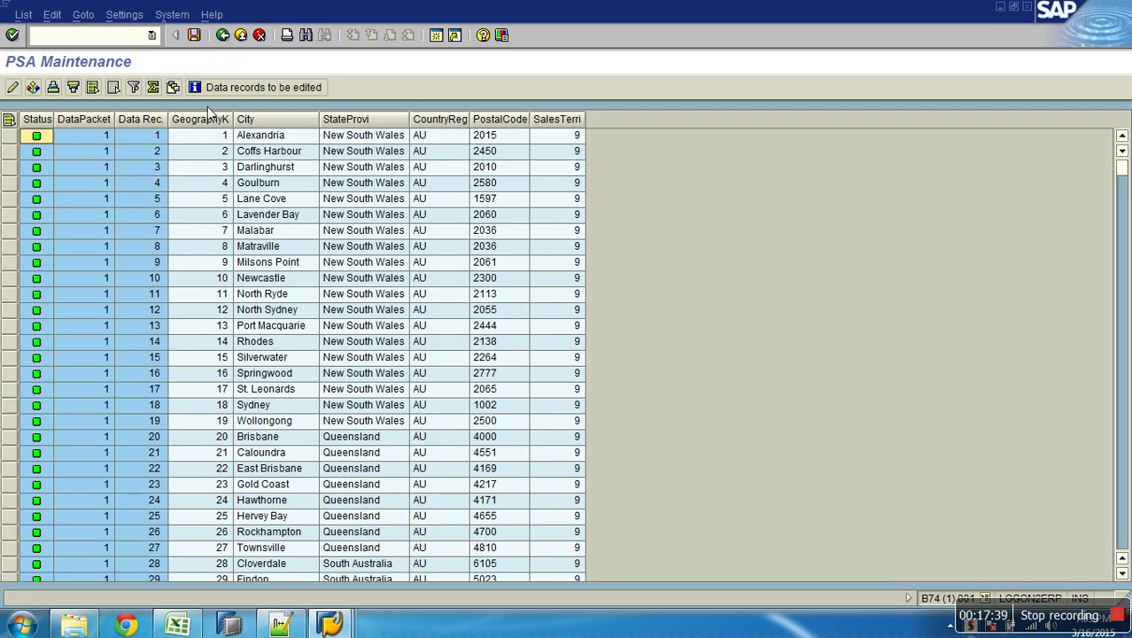
# Step: Examine the transfer structure fields and the Status, DataPacket and Data Rec. columns of the PSA records
pyautogui.moveTo(226, 124); pyautogui.dragTo(634, 124)
pyautogui.click(732, 169)
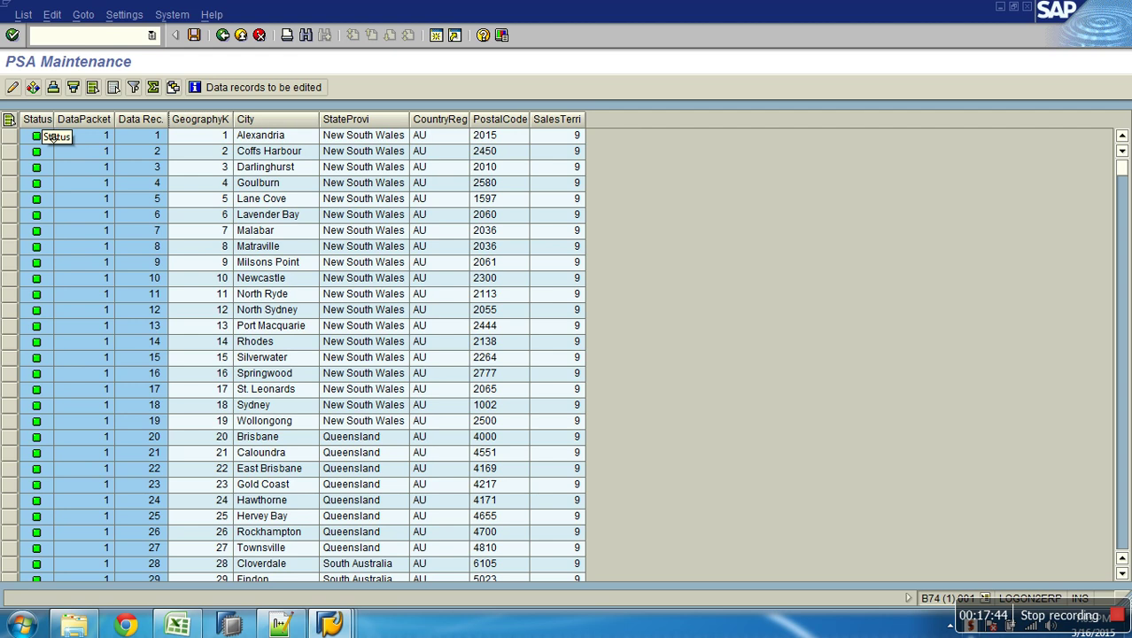
pyautogui.click(105, 137)
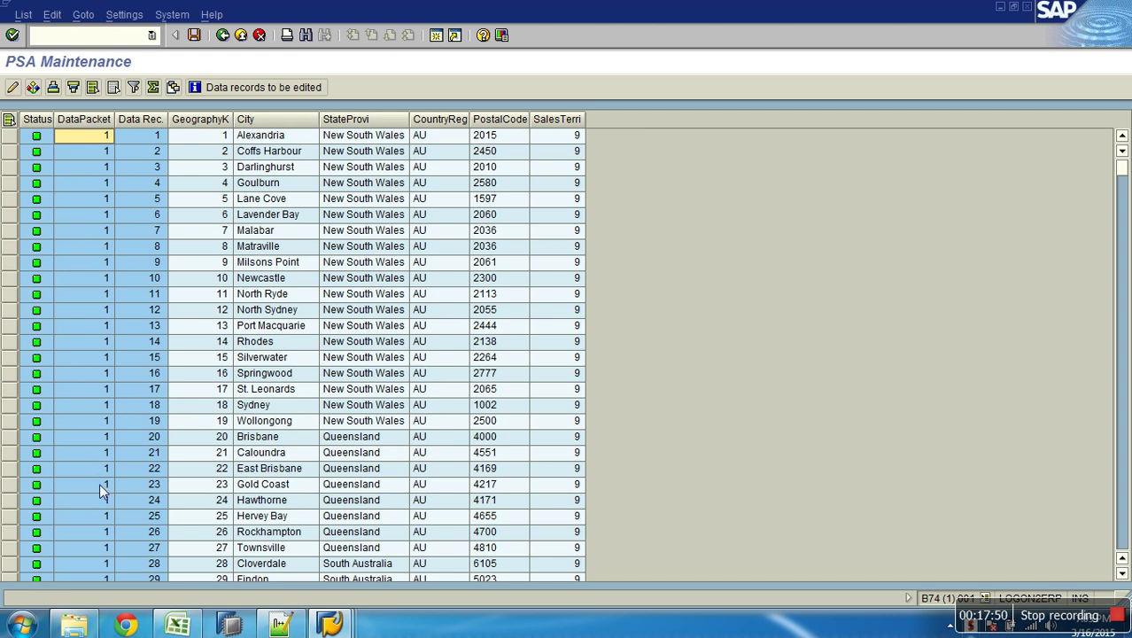
pyautogui.click(154, 136)
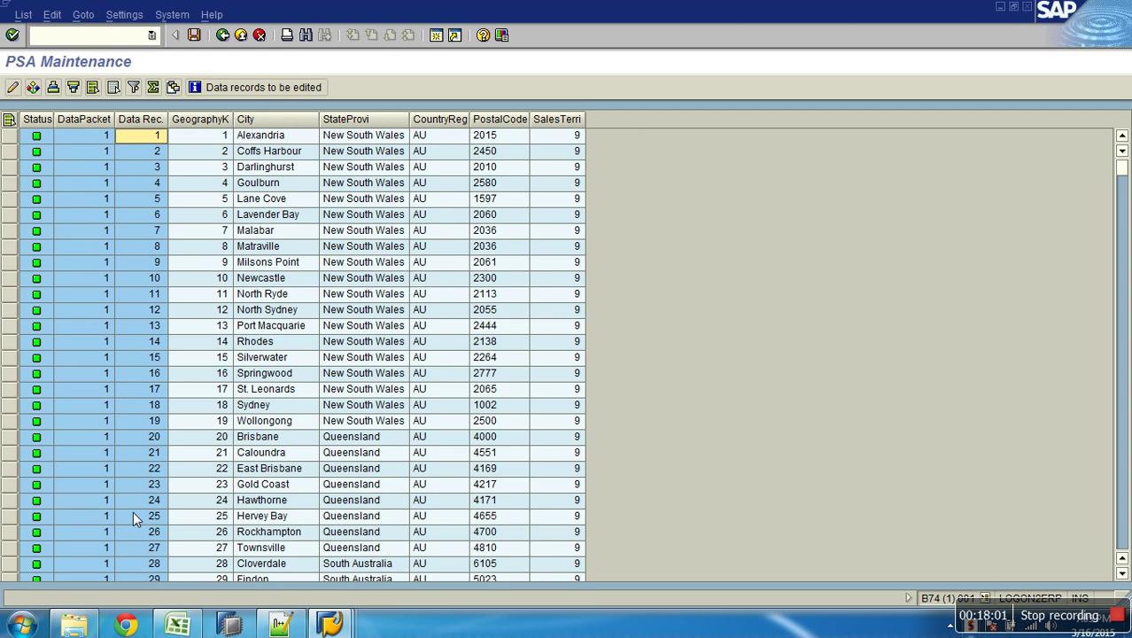
pyautogui.moveTo(329, 624)
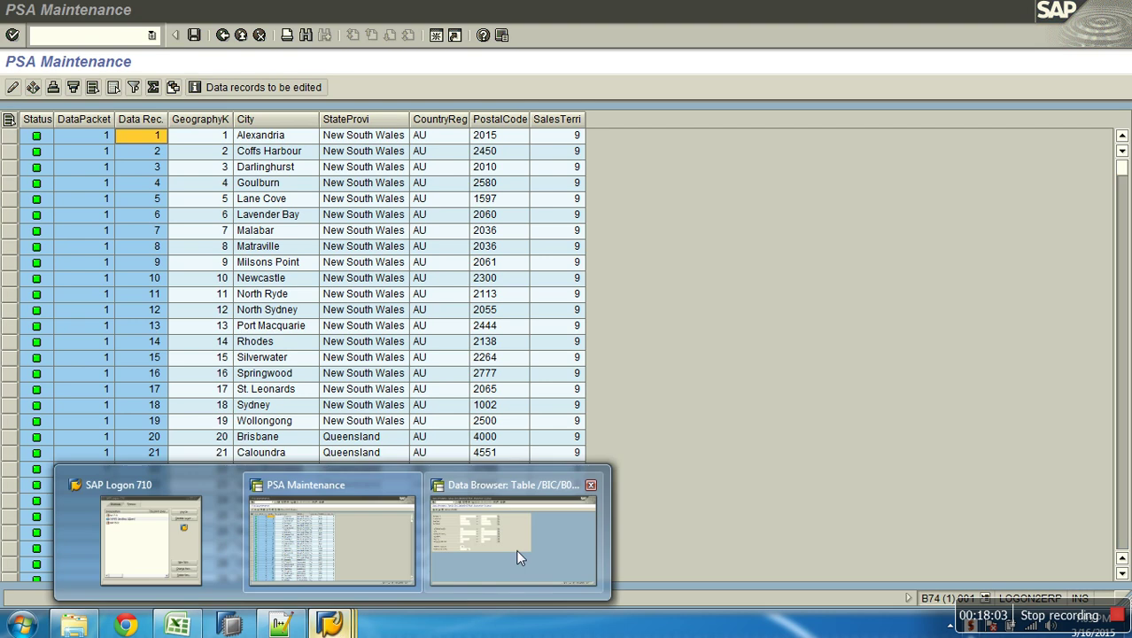
pyautogui.click(519, 556)
pyautogui.click(158, 87)
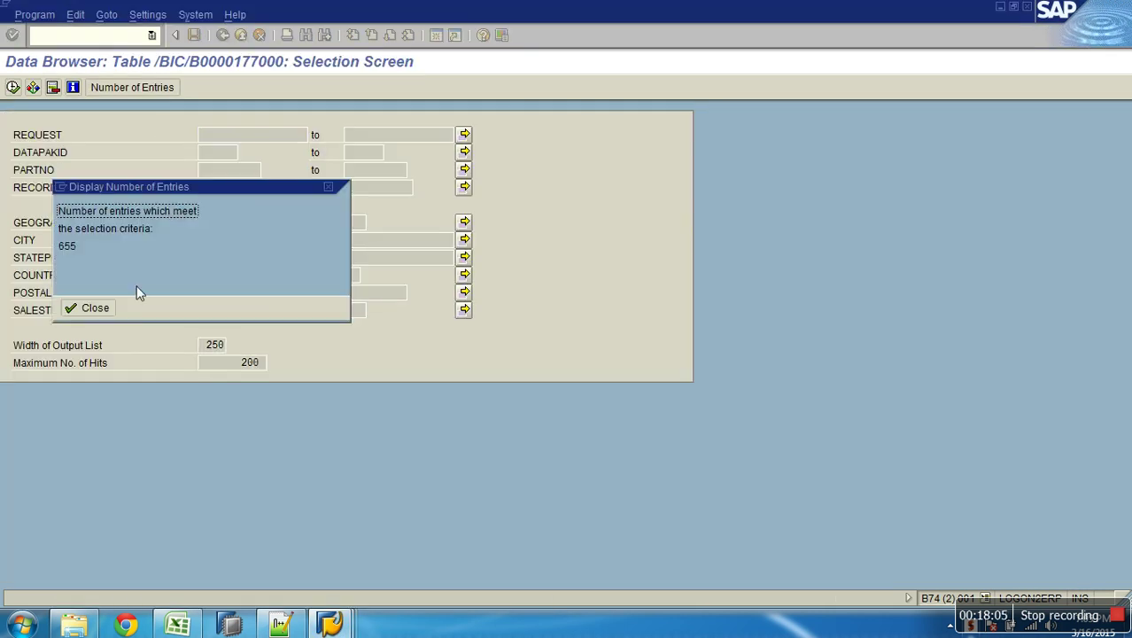
pyautogui.click(95, 308)
pyautogui.click(12, 87)
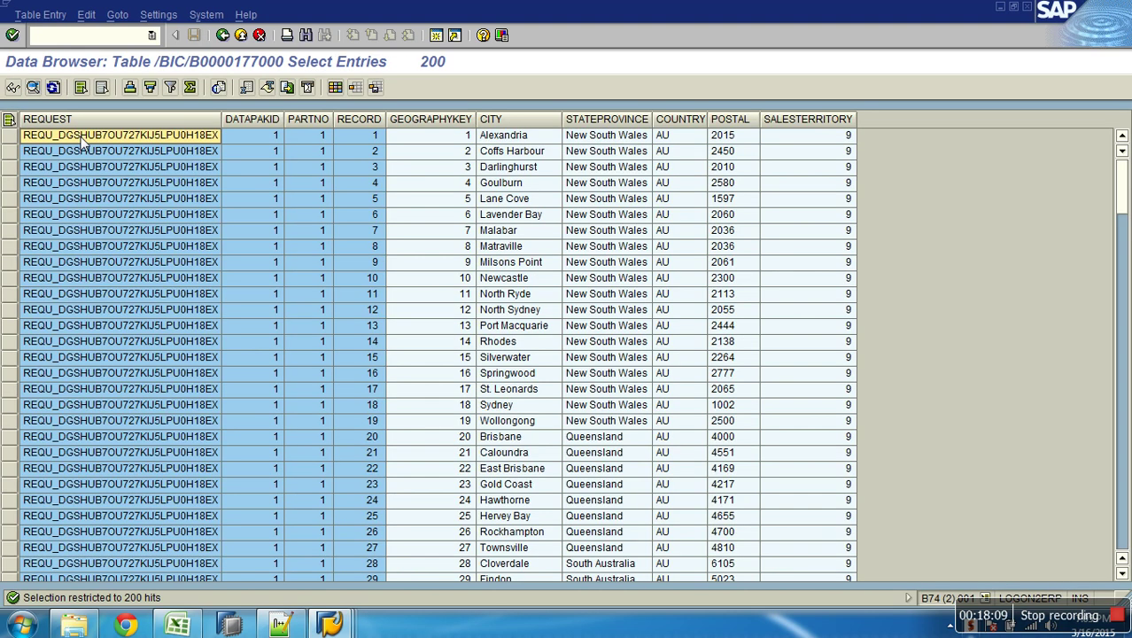
# Step: Examine the DATAPAKID and RECORD columns of the table entries and hide the PARTNO column
pyautogui.click(250, 134)
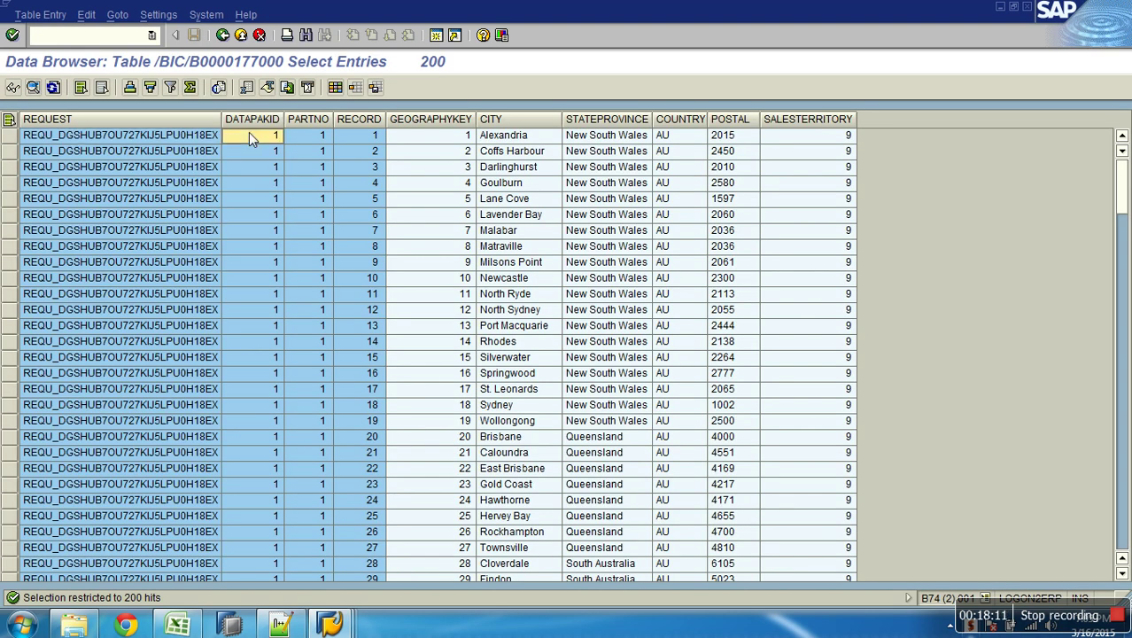
pyautogui.click(380, 132)
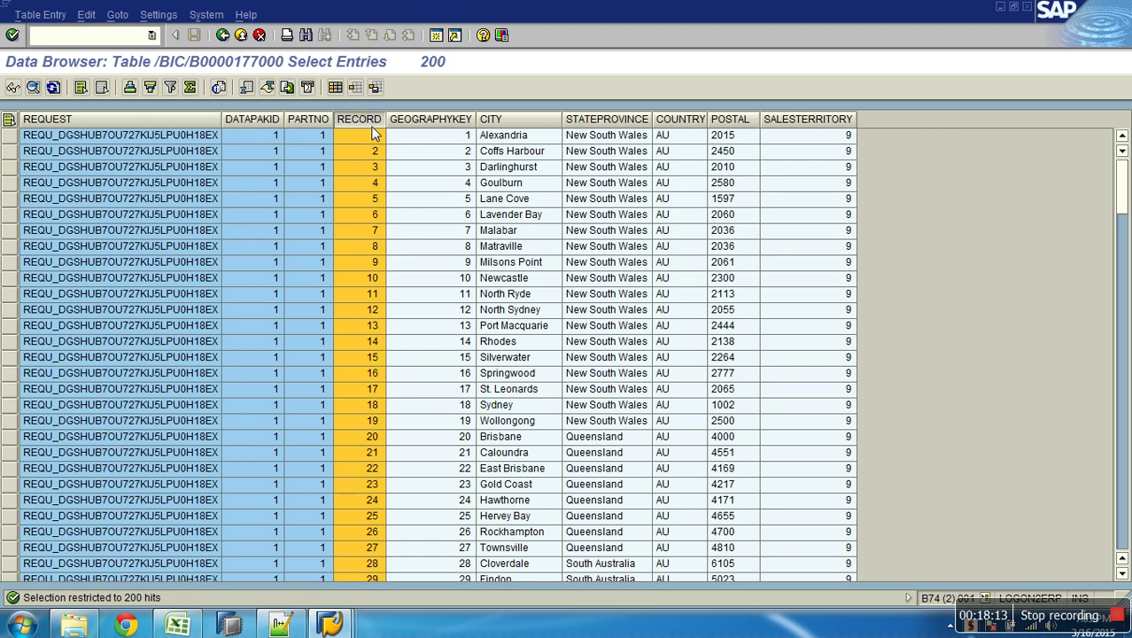
pyautogui.click(316, 120)
pyautogui.rightClick(317, 122)
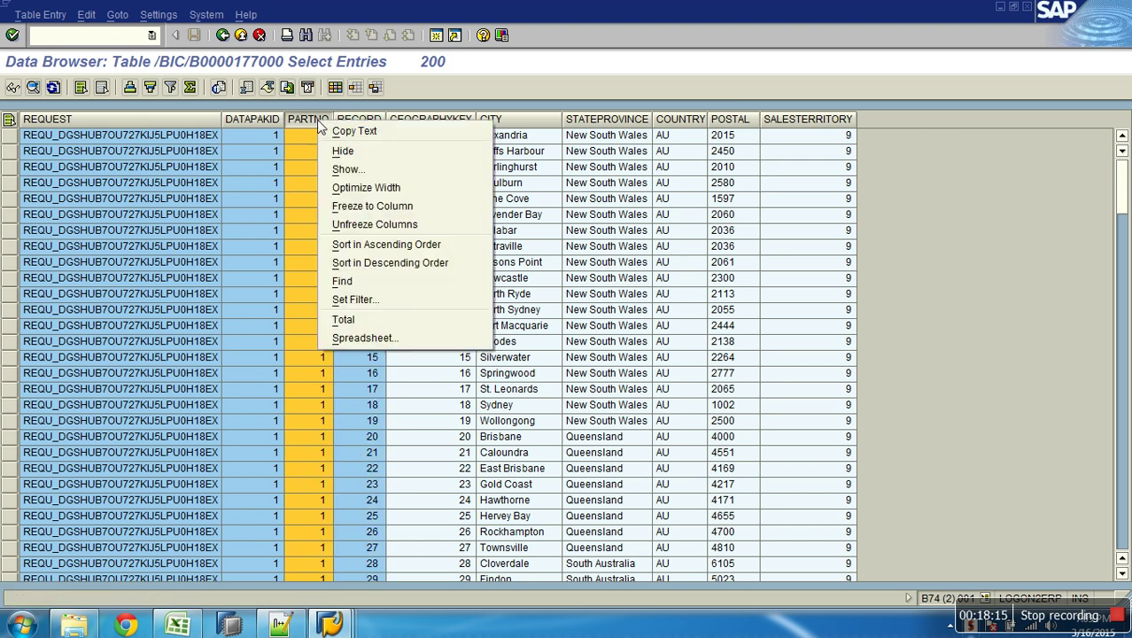
pyautogui.click(338, 151)
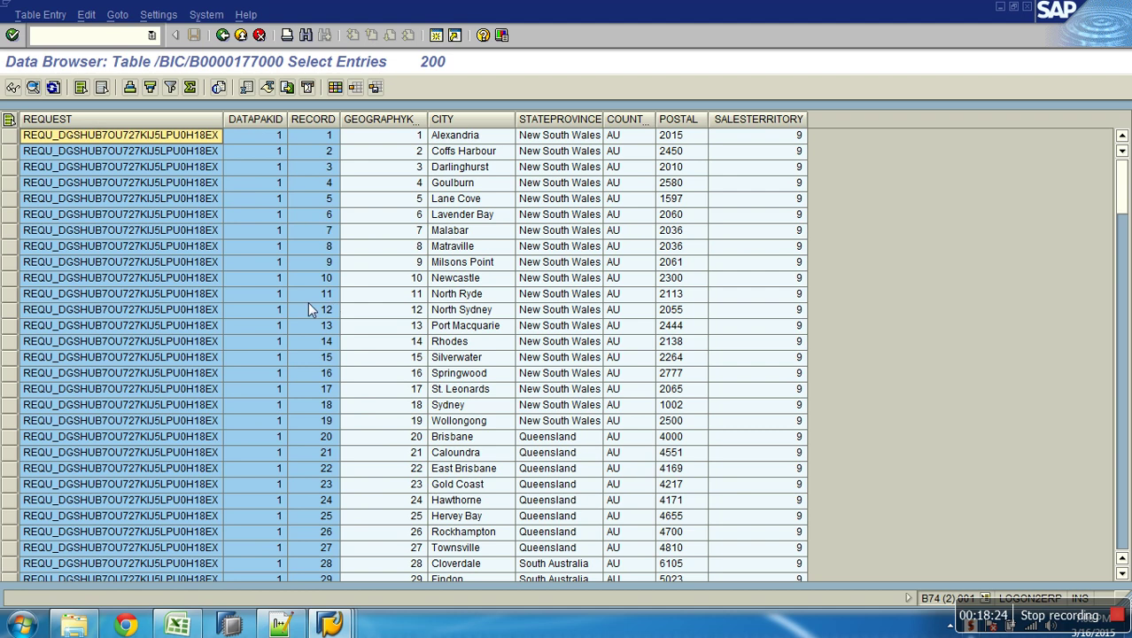
# Step: Leave PSA maintenance for the InfoProvider tree, collapse Geography Attr DS and select Geography Key (Attributes)
pyautogui.hotkey('alt', 'Tab')
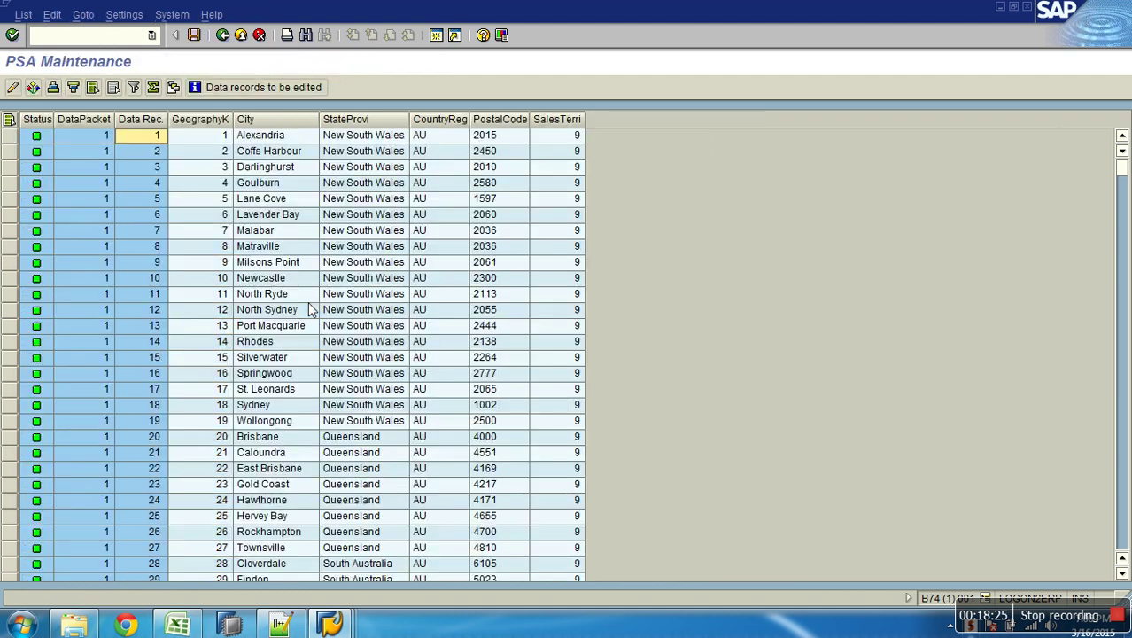
pyautogui.click(240, 36)
pyautogui.click(126, 588)
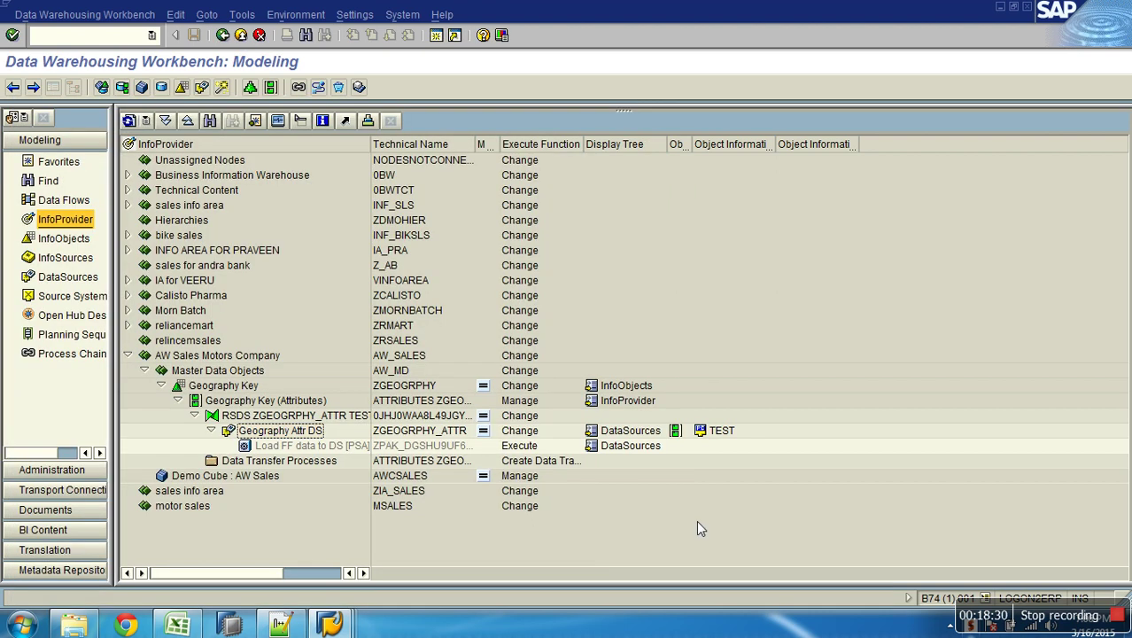
pyautogui.click(211, 430)
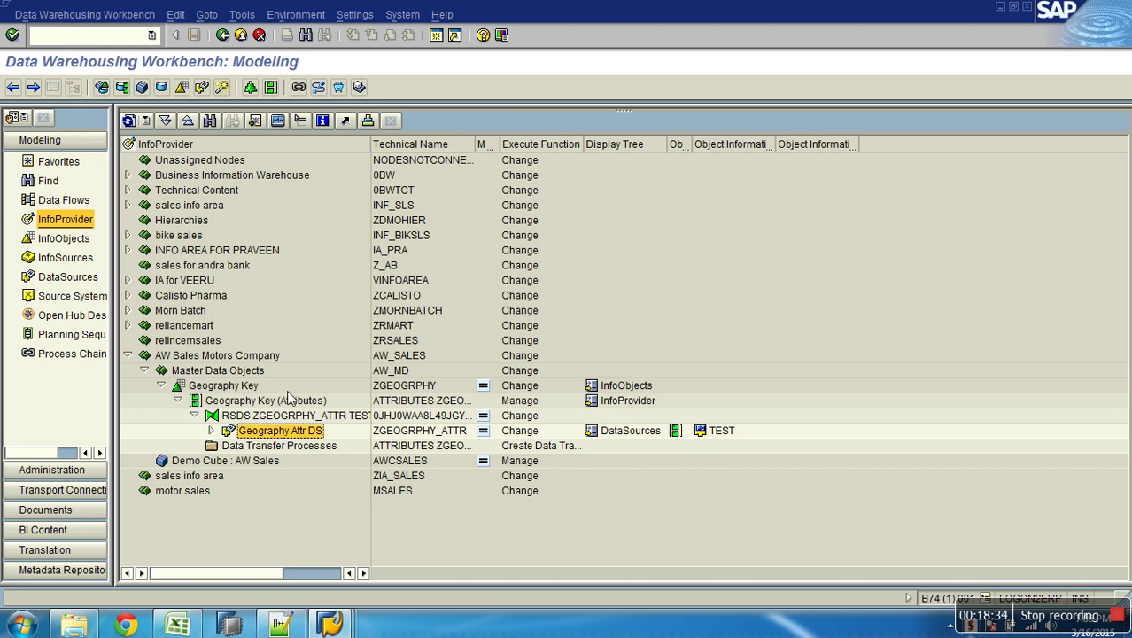
pyautogui.click(275, 401)
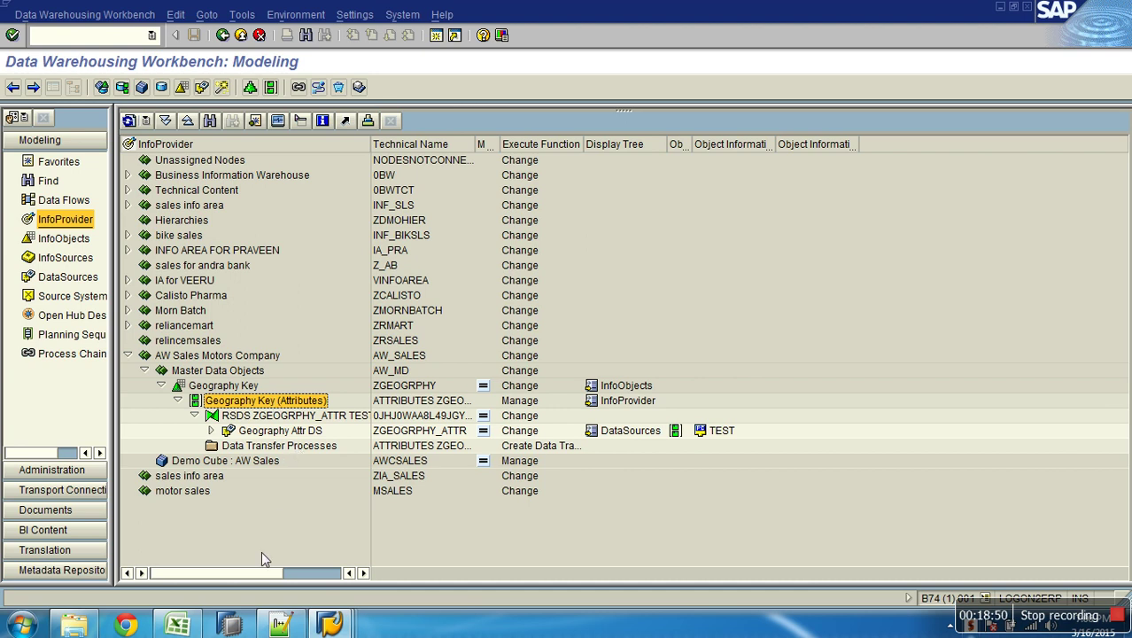
# Step: Switch to Notepad++, add the line "5. Create Standard DTP to Extract data from SO and load into TO." and return to SAP
pyautogui.click(288, 625)
pyautogui.click(440, 447)
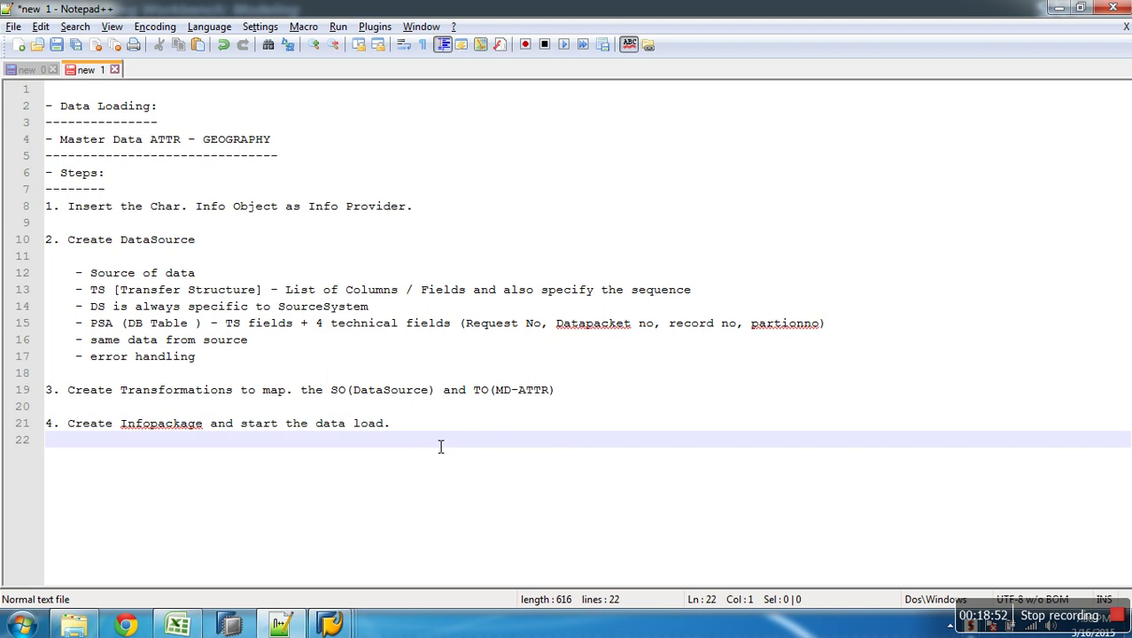
pyautogui.press('Return')
pyautogui.write('5. ')
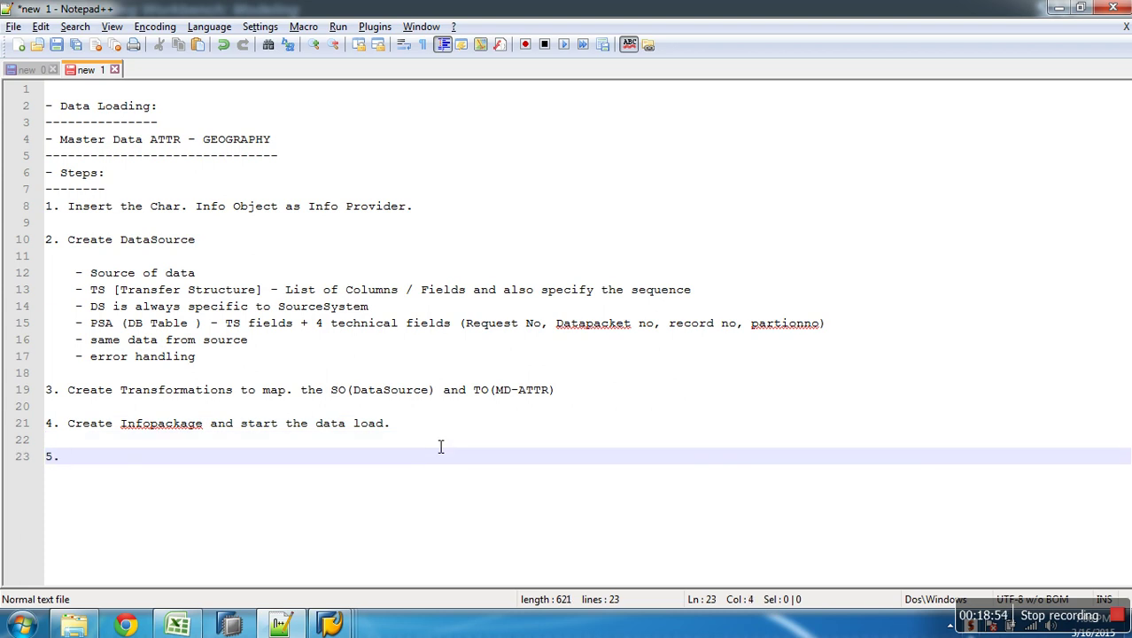
pyautogui.write('Create ')
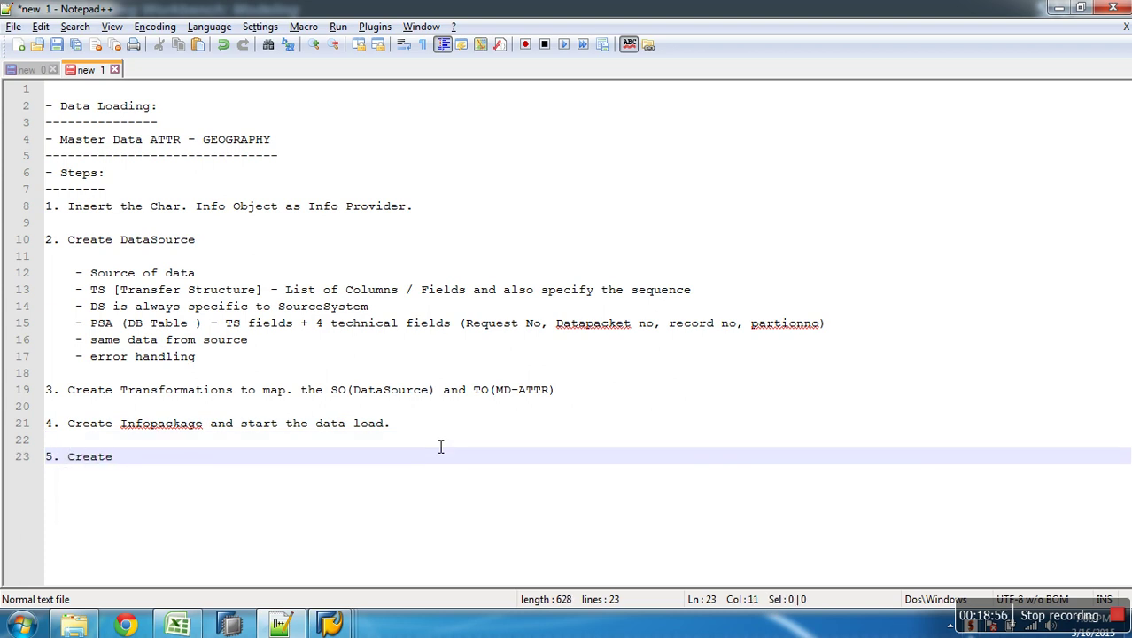
pyautogui.write('Standard DTP to ')
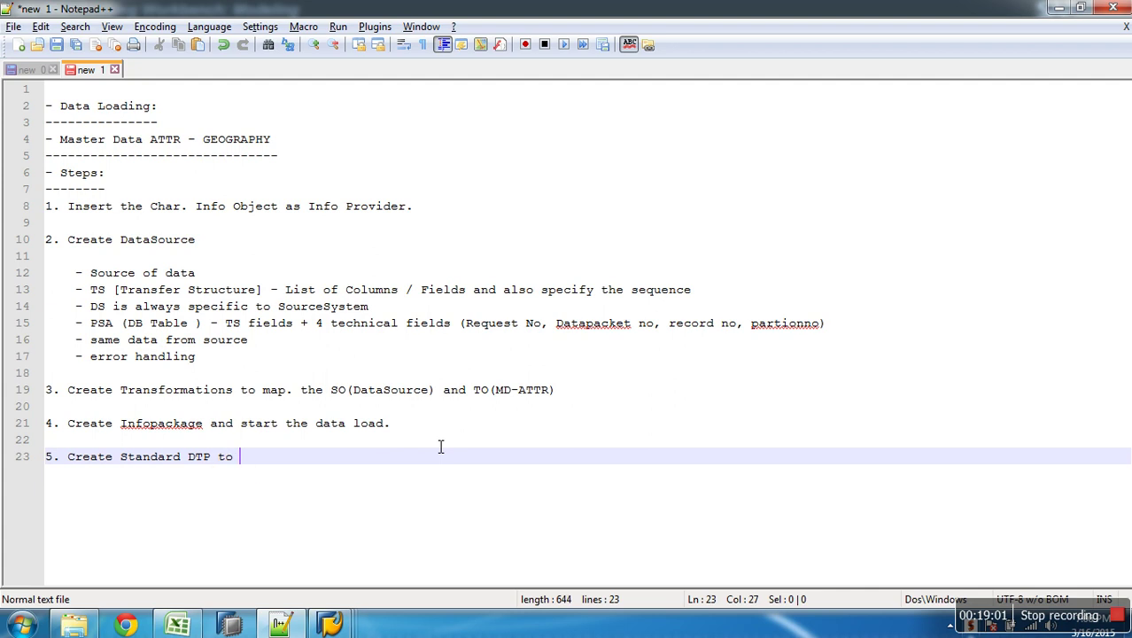
pyautogui.write('Extract data from mSO')
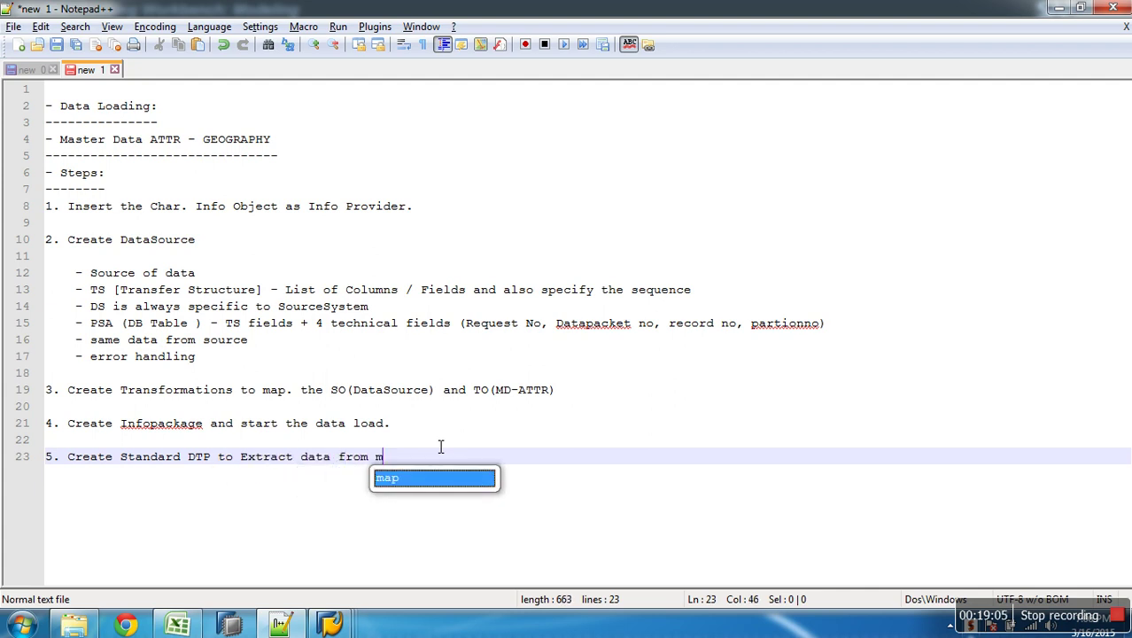
pyautogui.press('BackSpace')
pyautogui.press('BackSpace')
pyautogui.press('BackSpace')
pyautogui.press('BackSpace')
pyautogui.press('BackSpace')
pyautogui.write('SO and ')
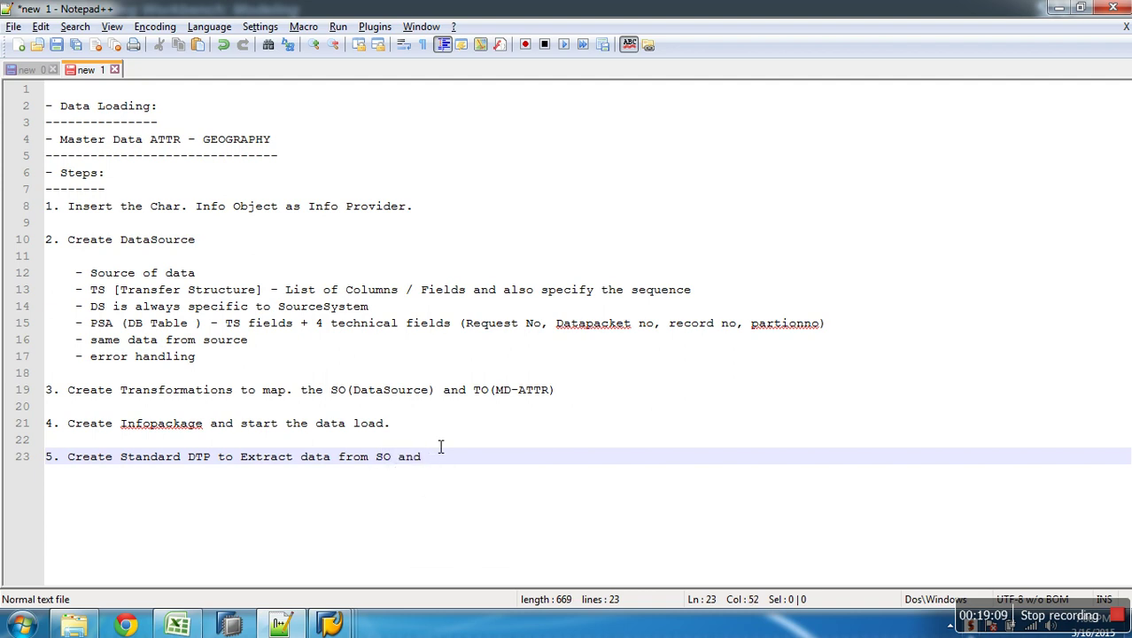
pyautogui.write('load into TO.')
pyautogui.hotkey('alt', 'Tab')
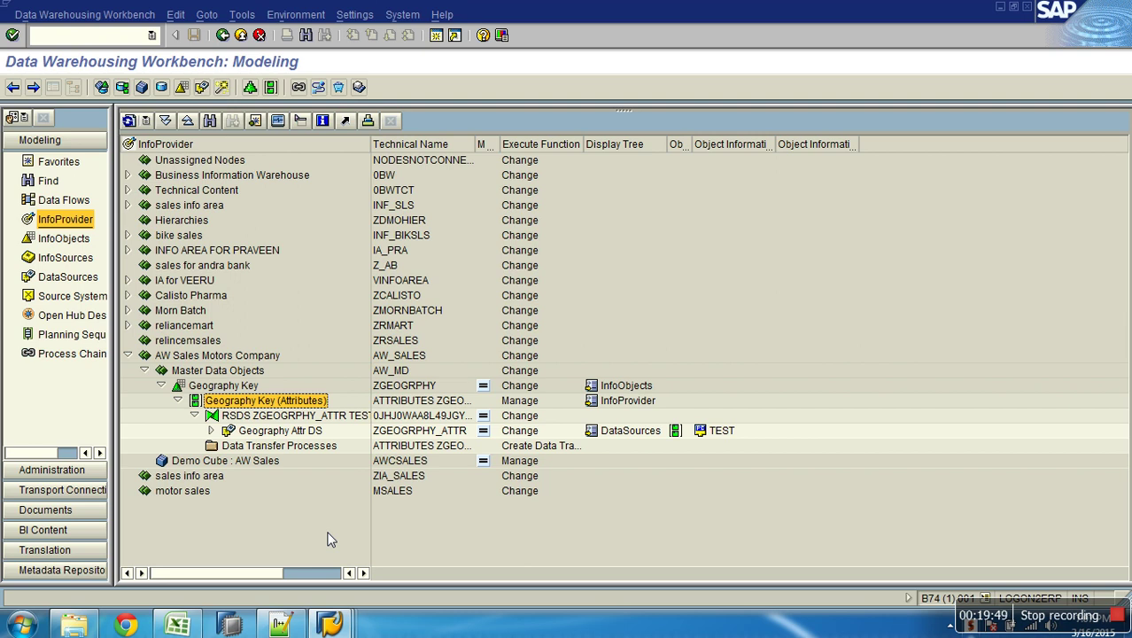
pyautogui.click(194, 415)
pyautogui.click(178, 400)
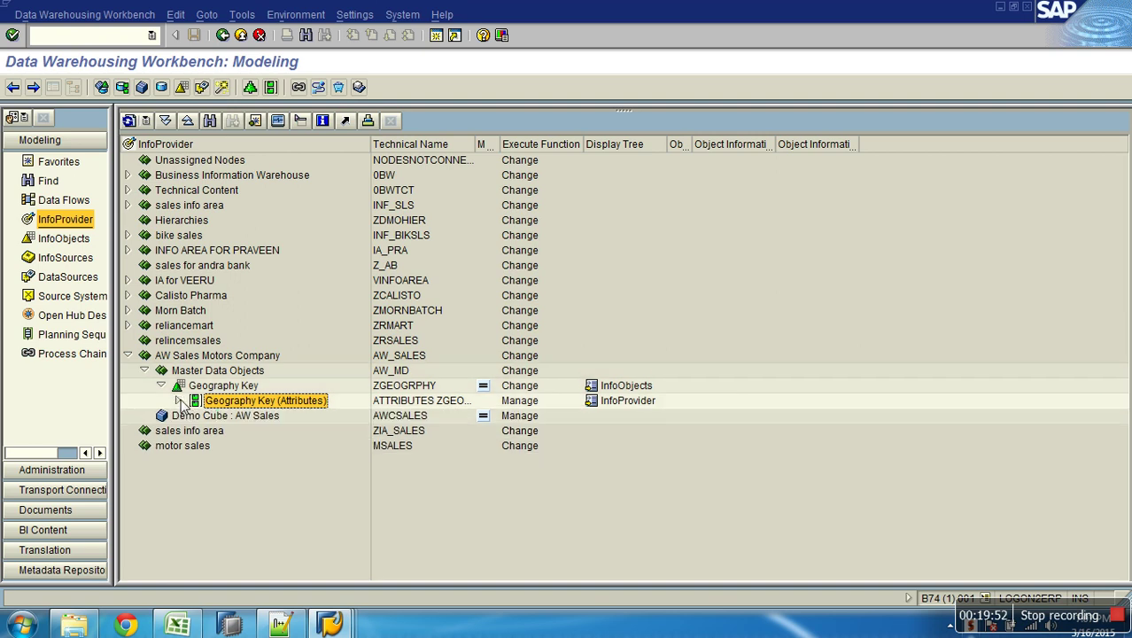
pyautogui.rightClick(257, 400)
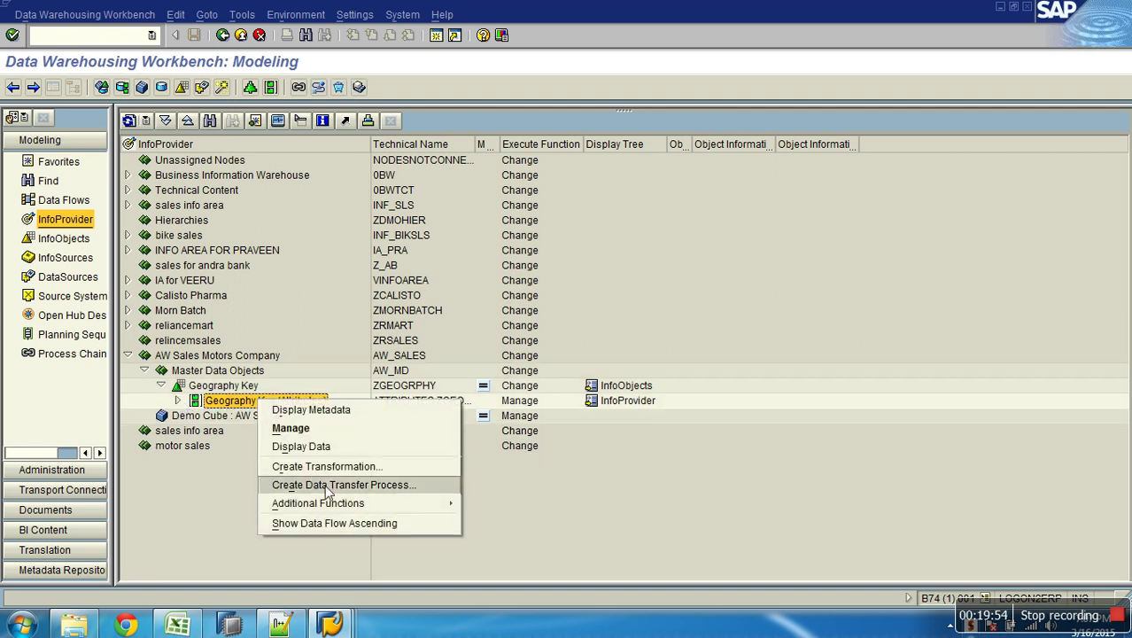
pyautogui.click(242, 473)
pyautogui.click(178, 401)
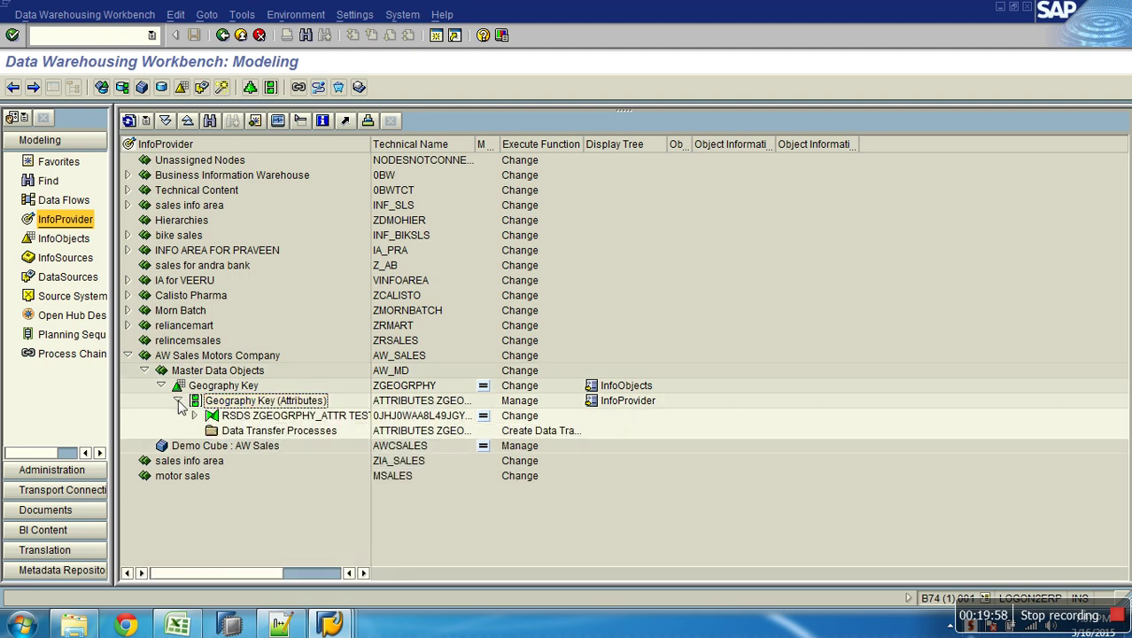
# Step: Create a Standard (Can Be Scheduled) data transfer process under Geography Key (Attributes) from DataSource ZGEOGRPHY_ATTR in source system TEST to InfoObject ZGEOGRPHY
pyautogui.click(254, 431)
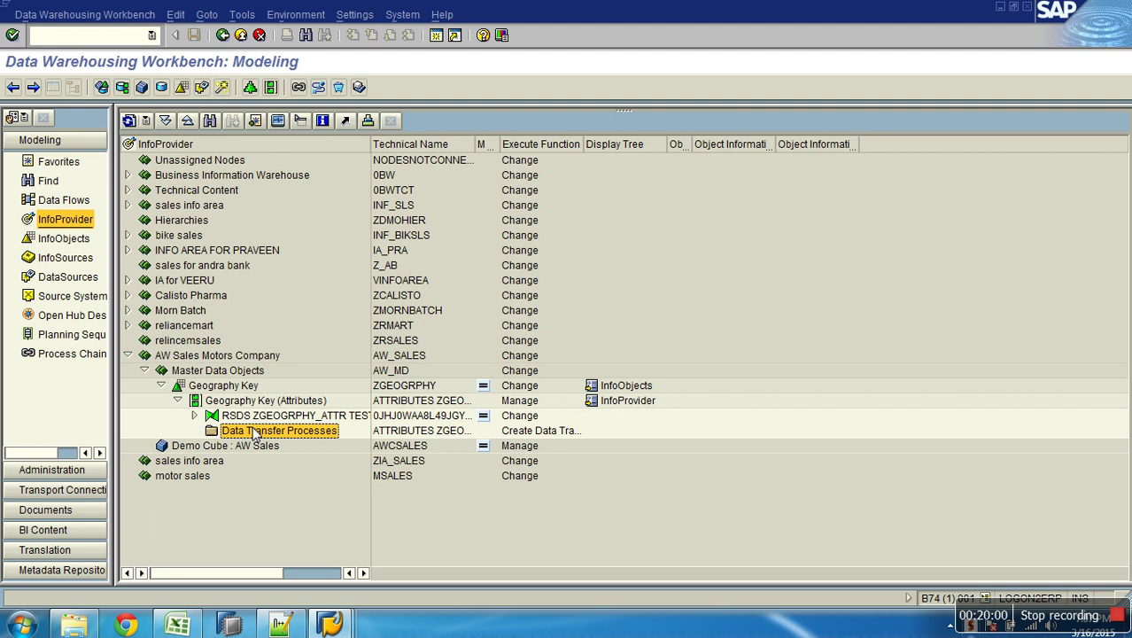
pyautogui.rightClick(255, 431)
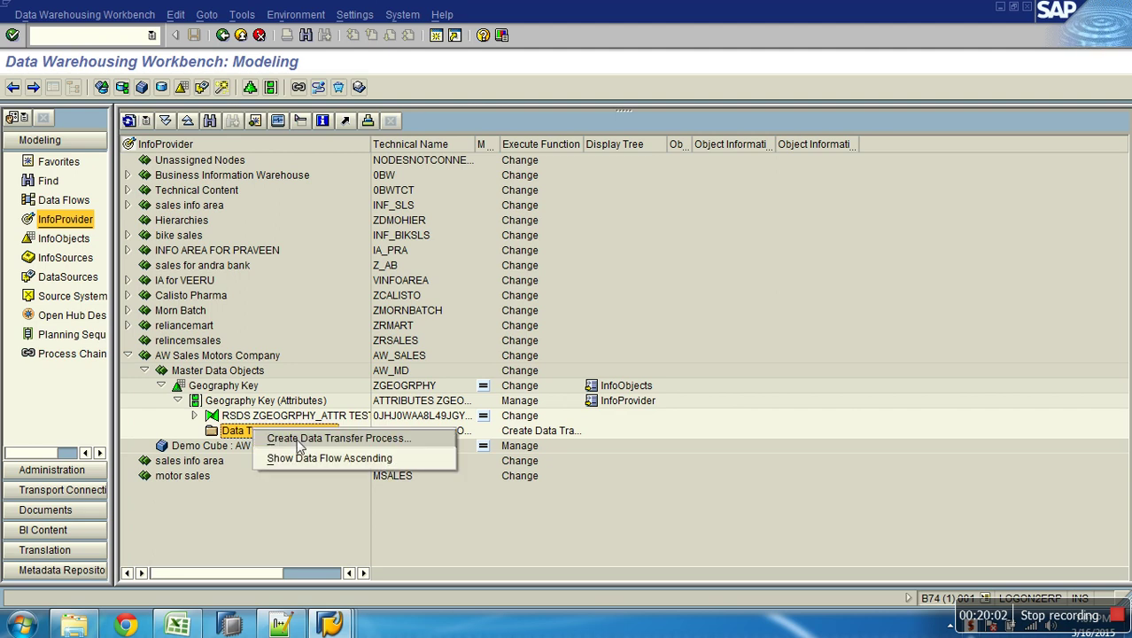
pyautogui.click(297, 439)
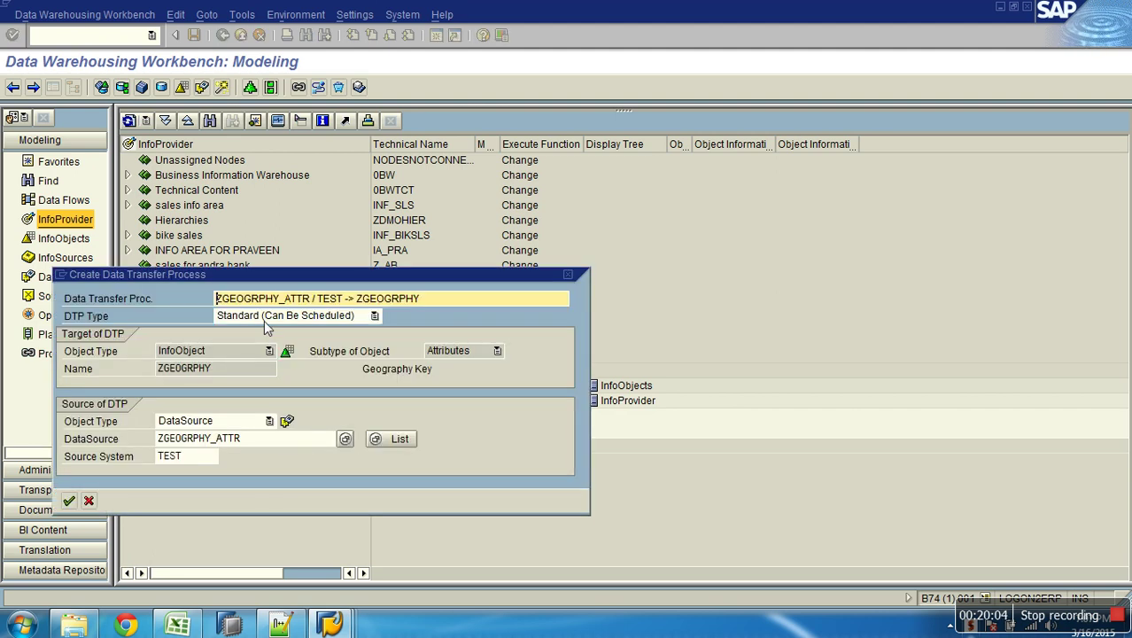
pyautogui.moveTo(272, 280); pyautogui.dragTo(439, 203)
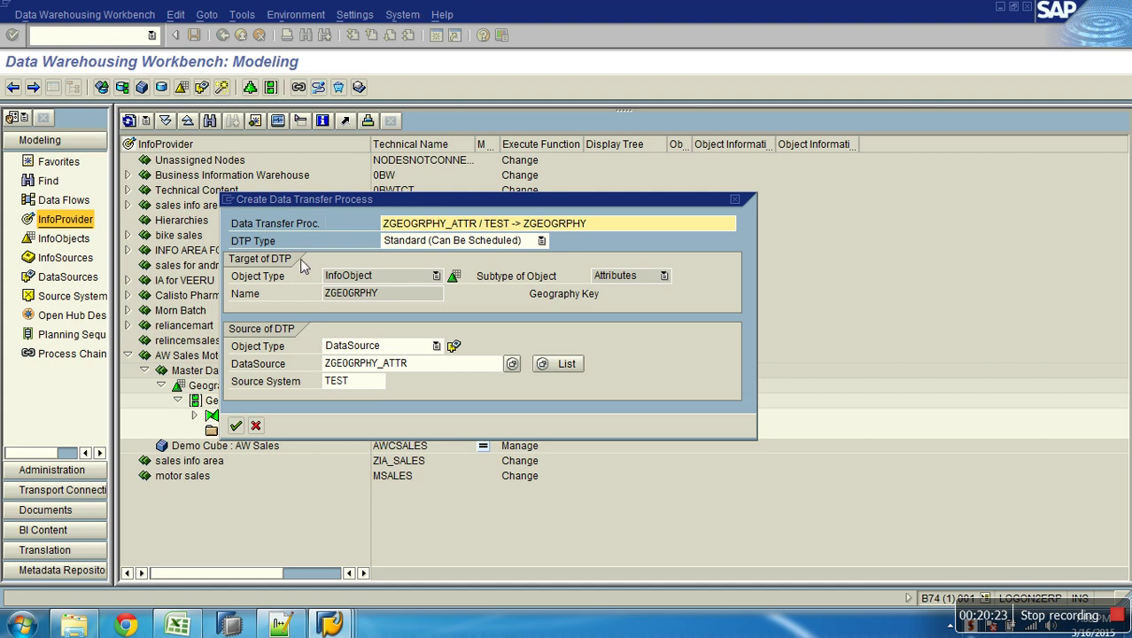
pyautogui.click(236, 425)
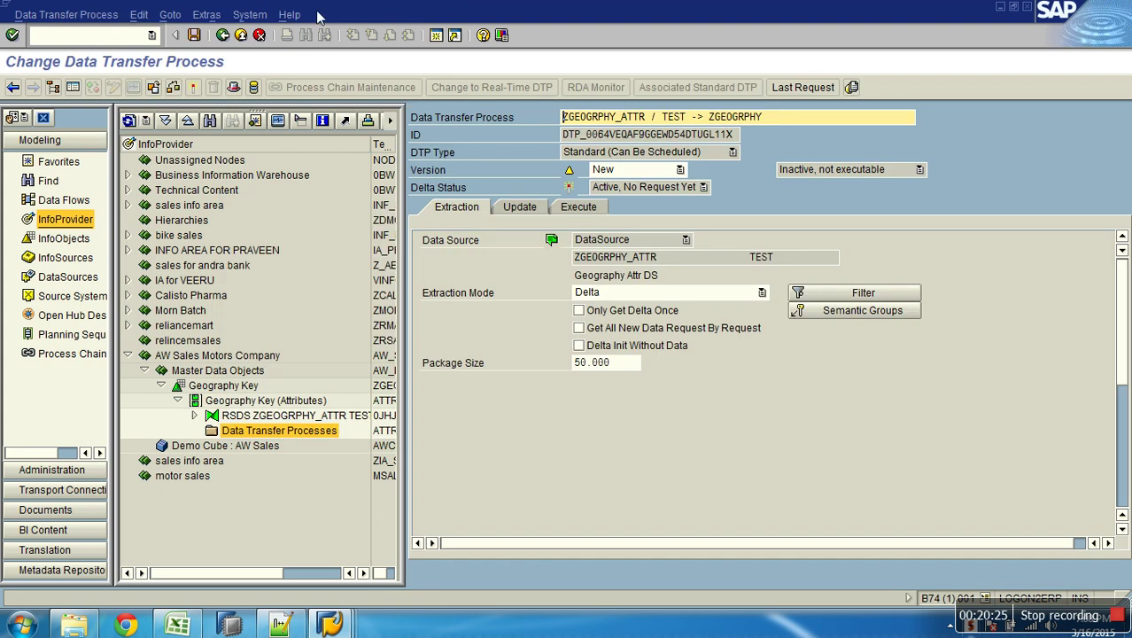
# Step: Activate the data transfer process, accepting the consistency check, then execute it and open its request monitor
pyautogui.click(193, 88)
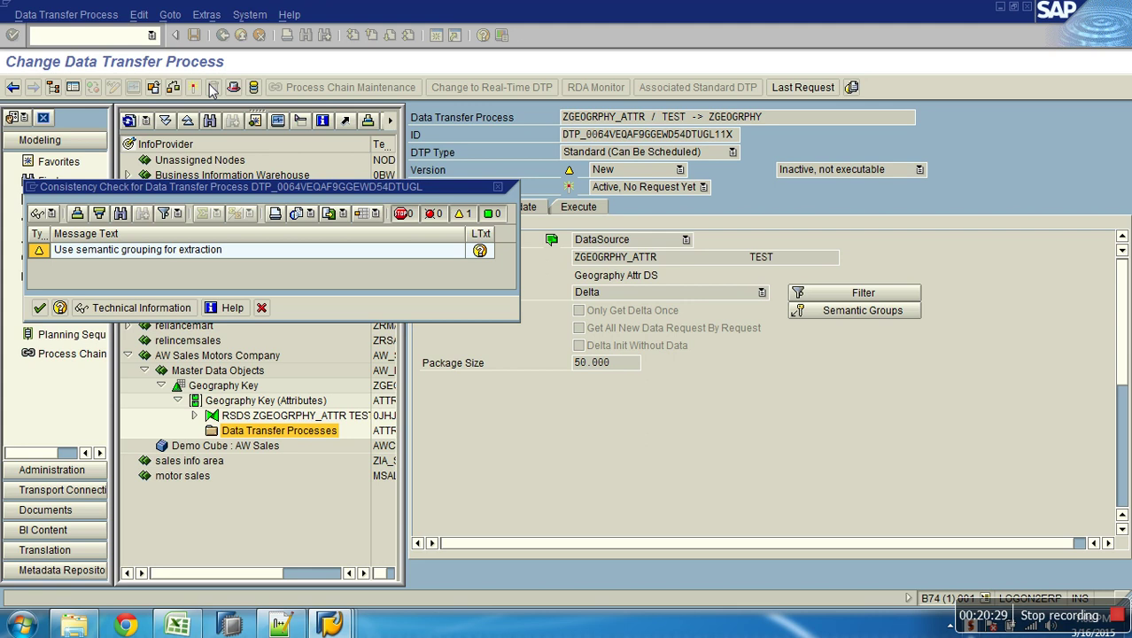
pyautogui.click(39, 307)
pyautogui.click(570, 209)
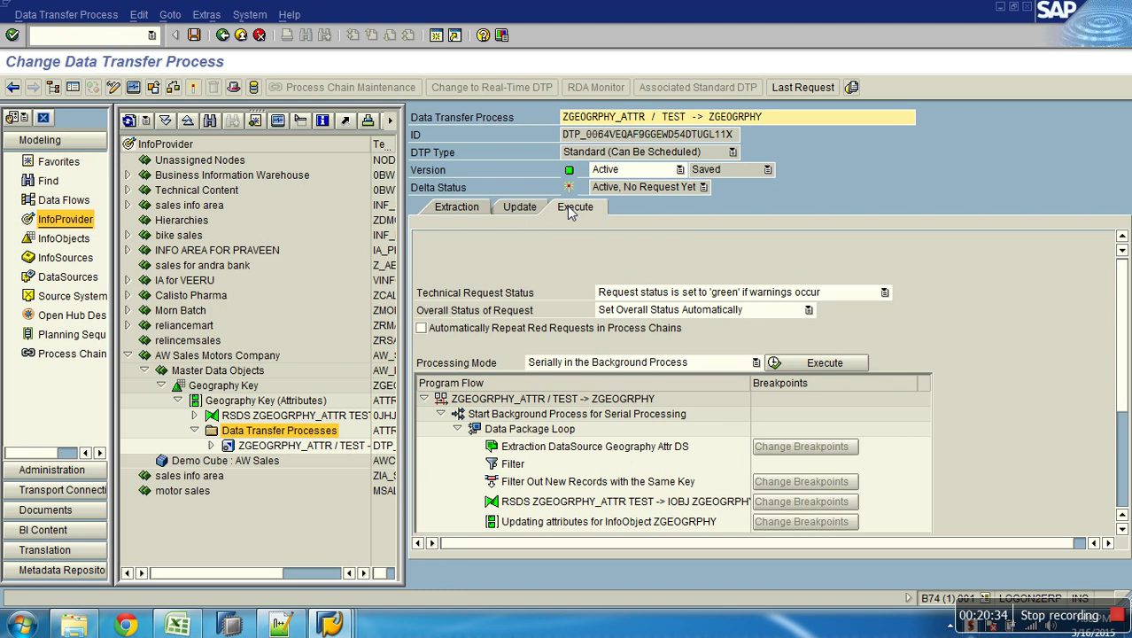
pyautogui.click(813, 370)
pyautogui.click(228, 316)
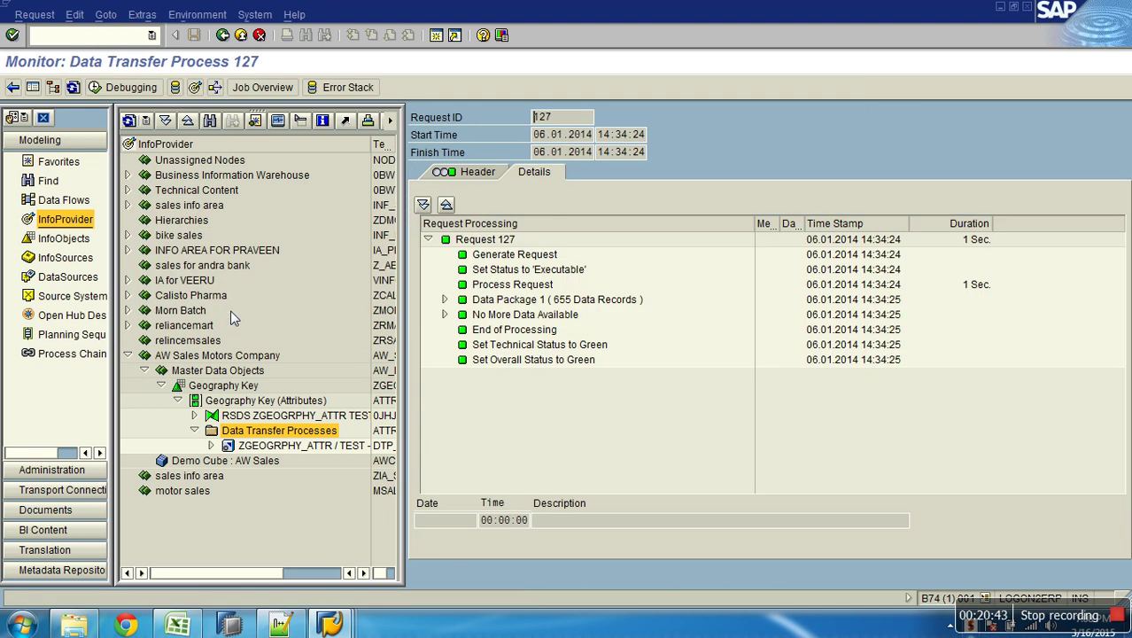
# Step: Examine Data Package 1 and the header's selections and request IDs in the data transfer process monitor, and leave the monitor
pyautogui.click(444, 299)
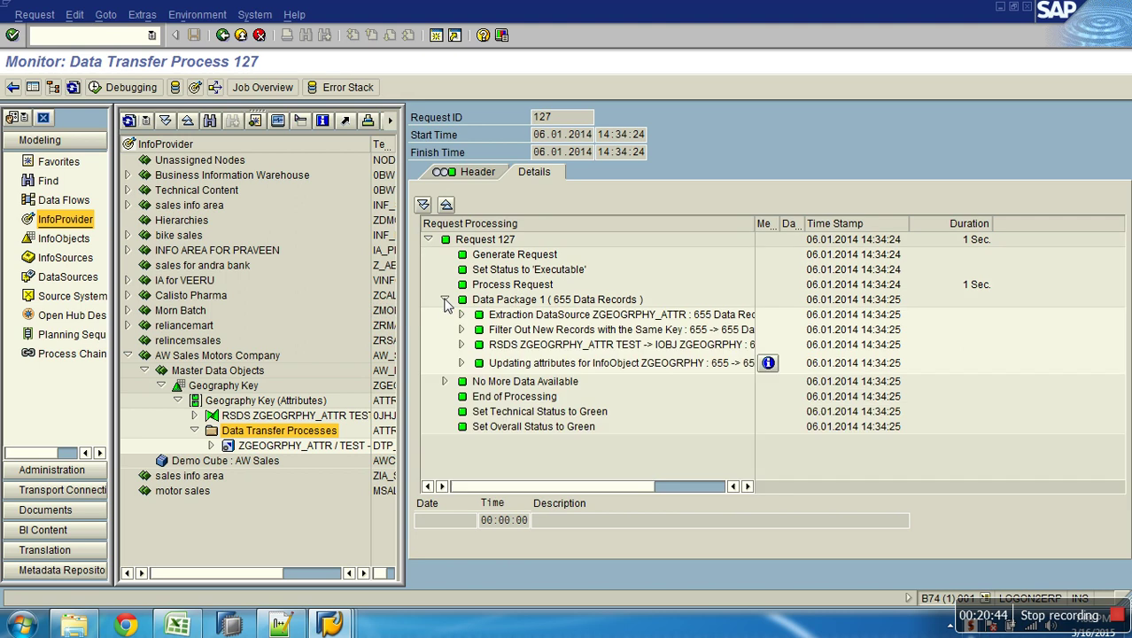
pyautogui.click(549, 299)
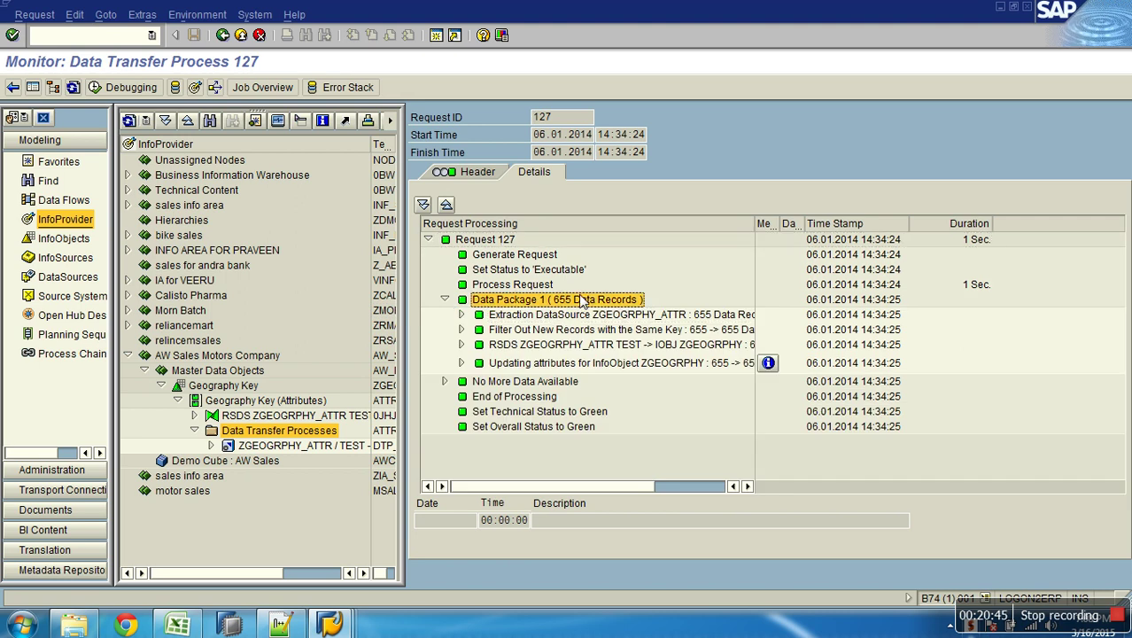
pyautogui.click(490, 173)
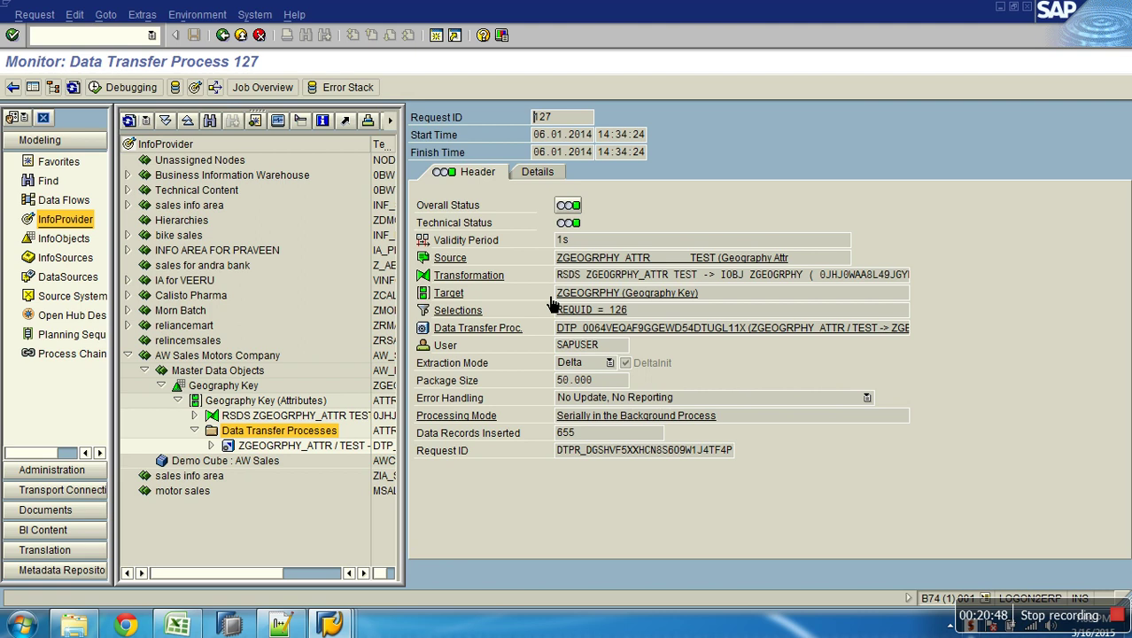
pyautogui.doubleClick(620, 311)
pyautogui.moveTo(628, 309); pyautogui.dragTo(576, 315)
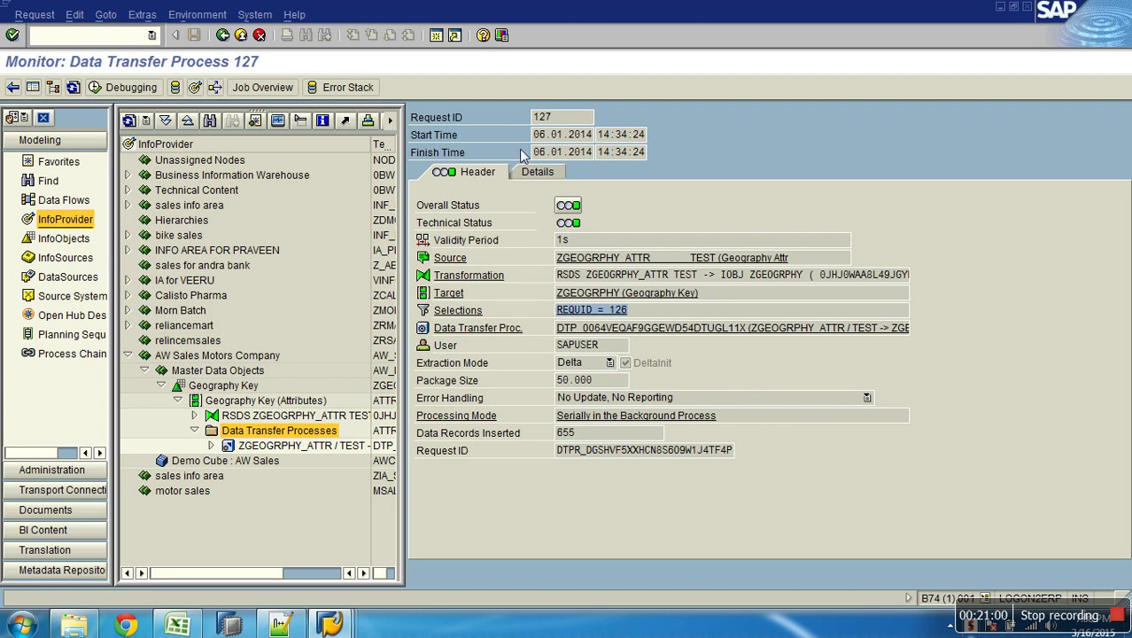
pyautogui.moveTo(564, 128); pyautogui.dragTo(523, 123)
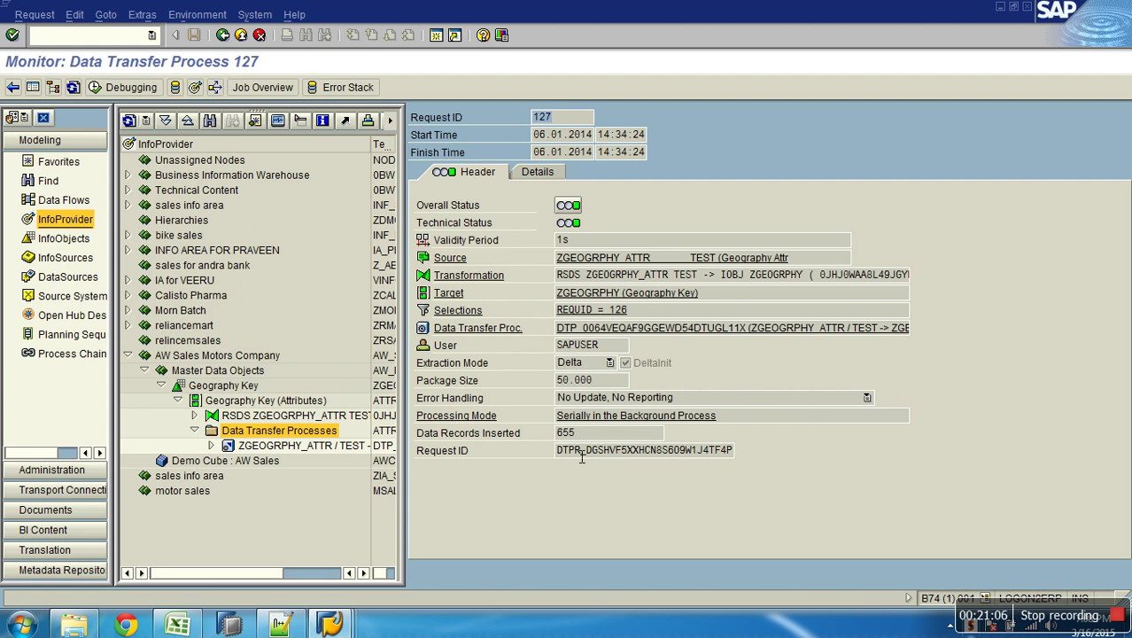
pyautogui.moveTo(563, 459); pyautogui.dragTo(748, 453)
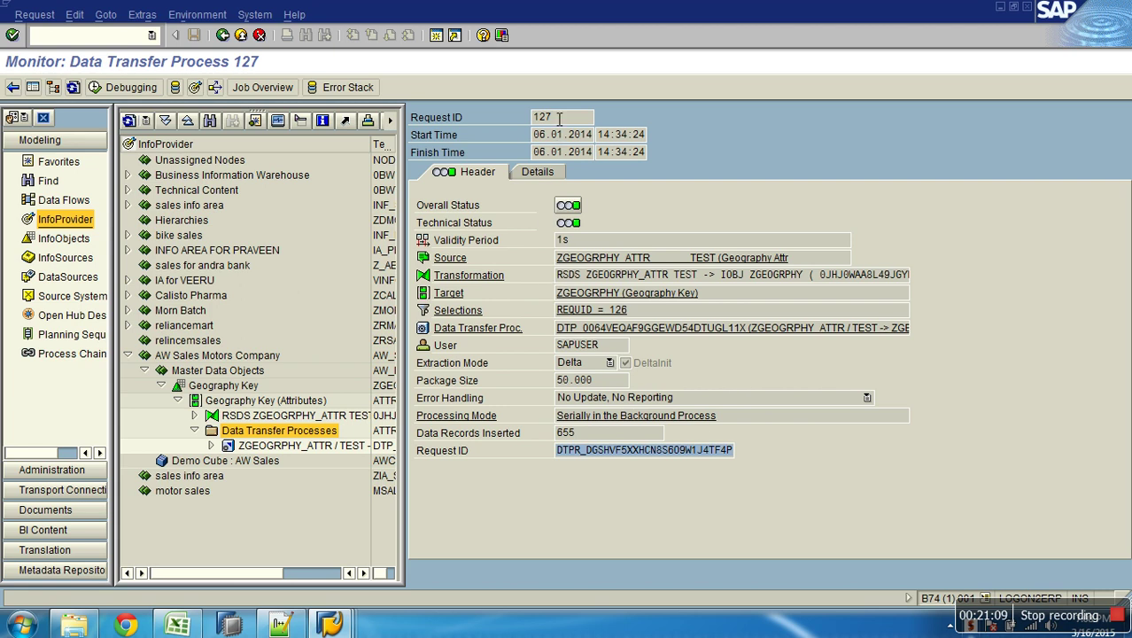
pyautogui.moveTo(560, 119); pyautogui.dragTo(531, 119)
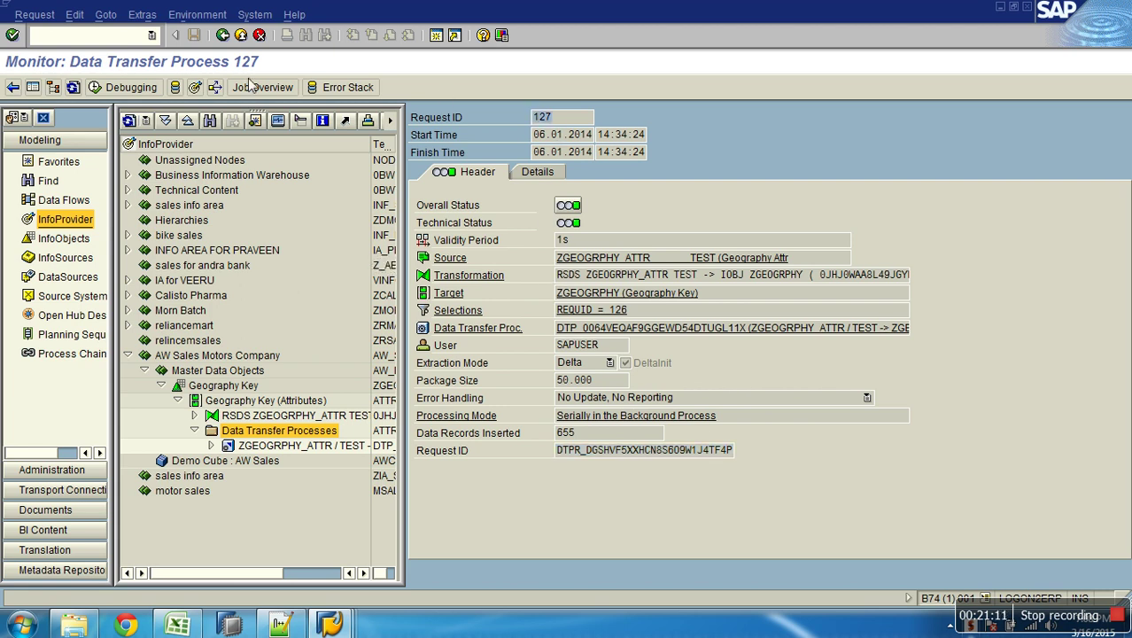
pyautogui.click(244, 34)
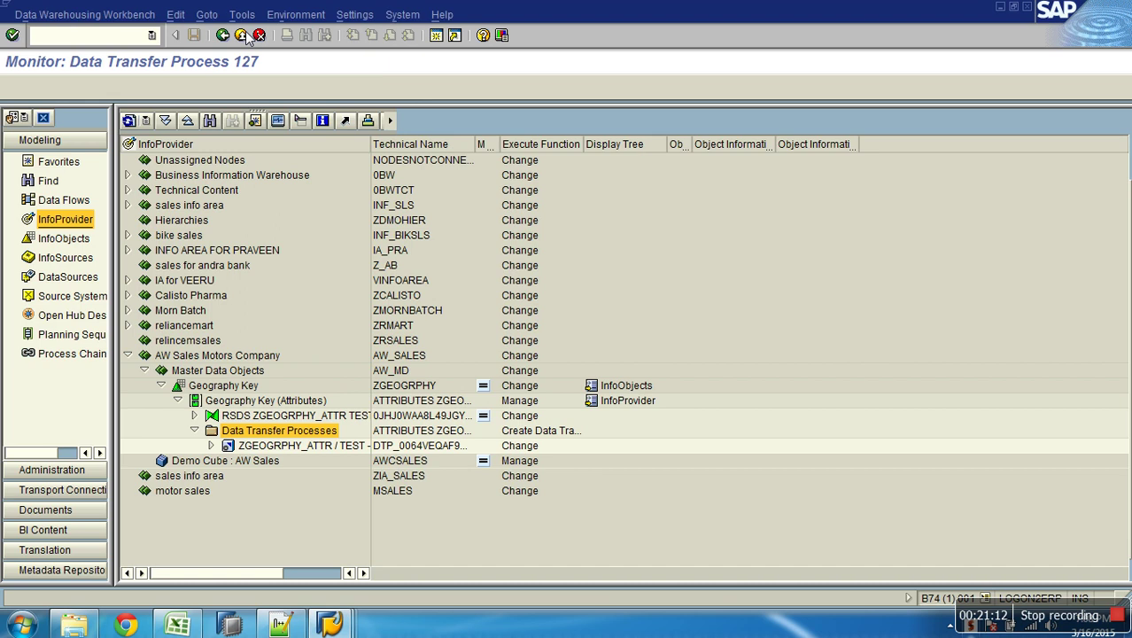
# Step: Open the management of Geography Key (Attributes) and check the request's transferred records, added records and request number
pyautogui.rightClick(270, 401)
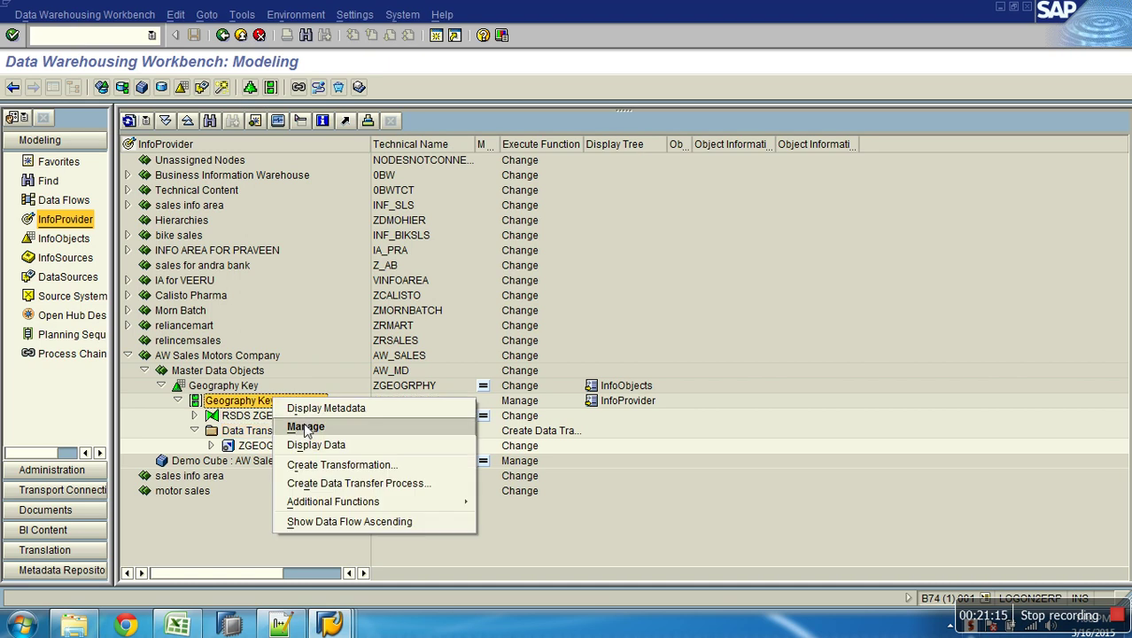
pyautogui.click(305, 426)
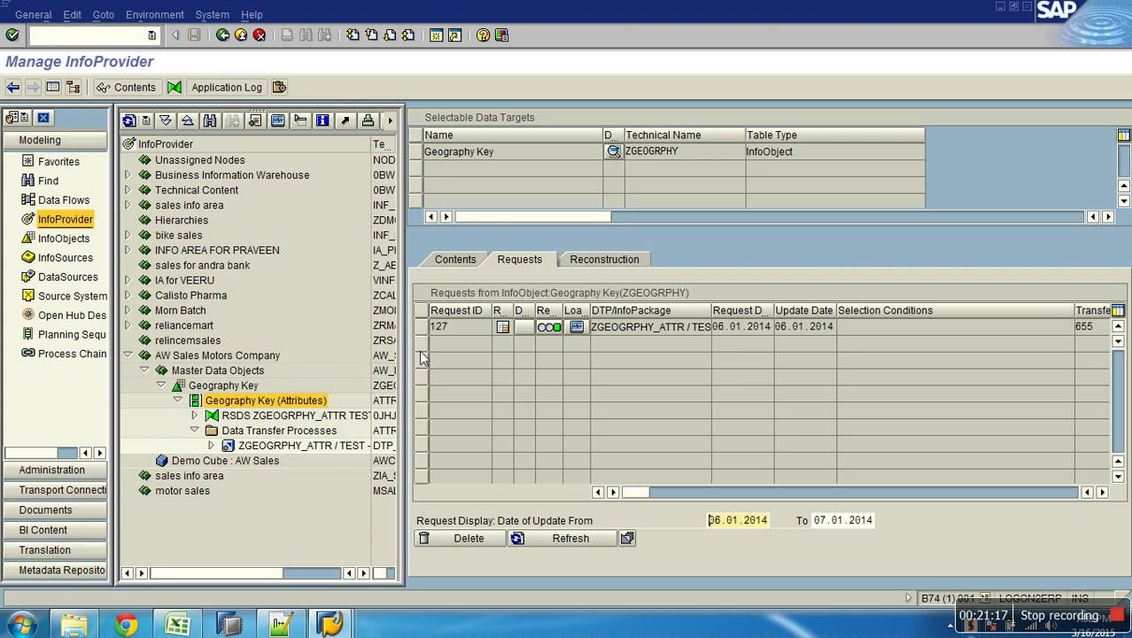
pyautogui.click(475, 332)
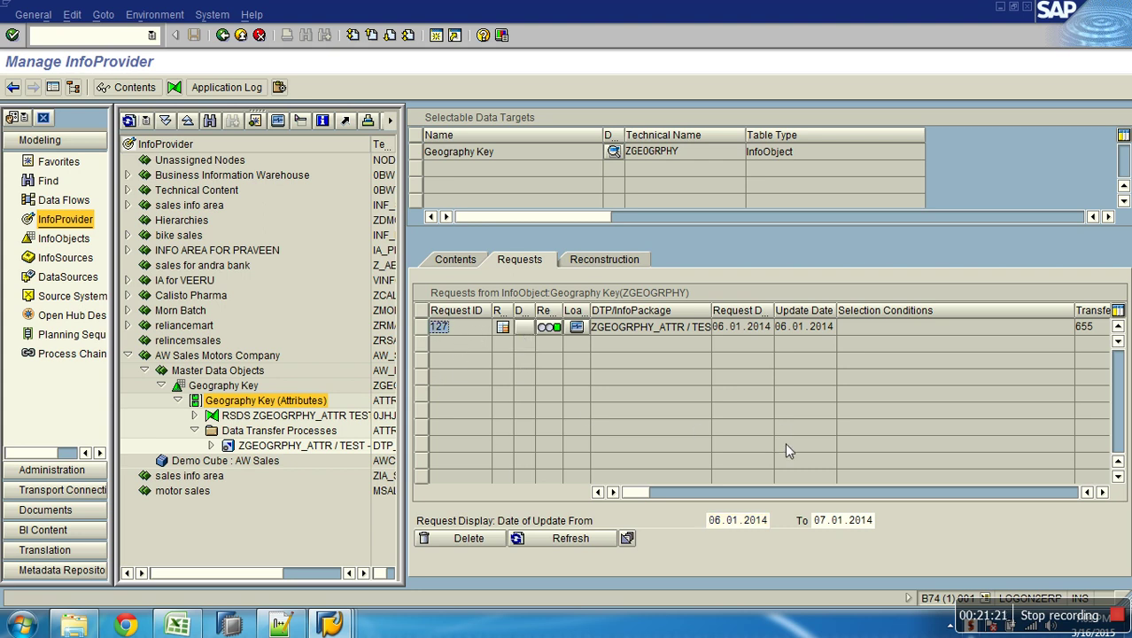
pyautogui.click(1103, 492)
pyautogui.click(1103, 492)
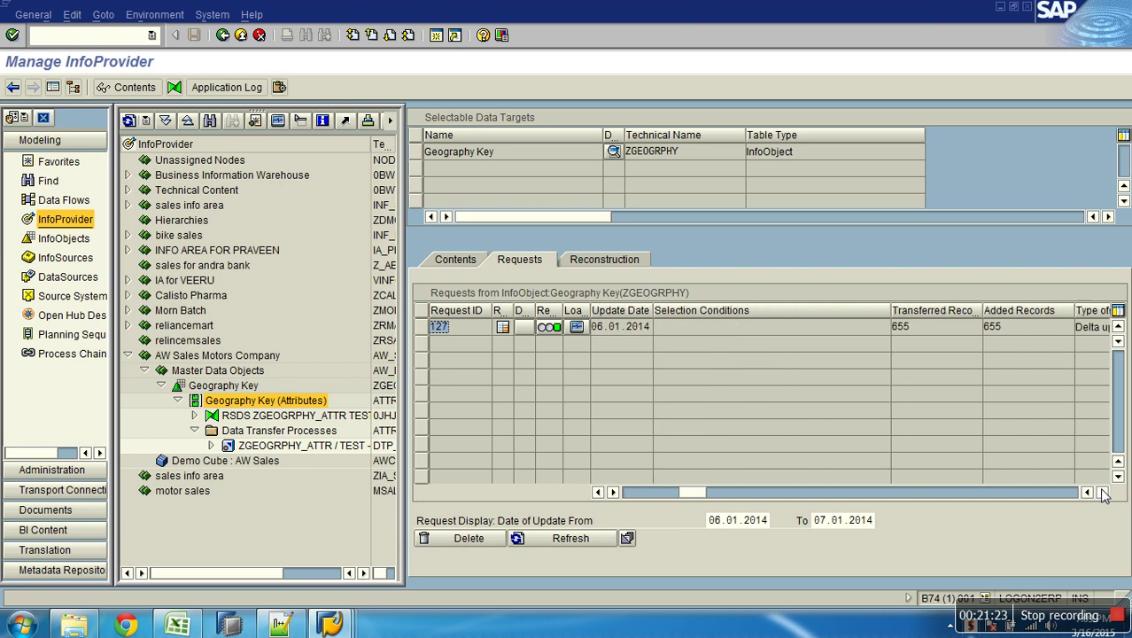
pyautogui.click(1022, 333)
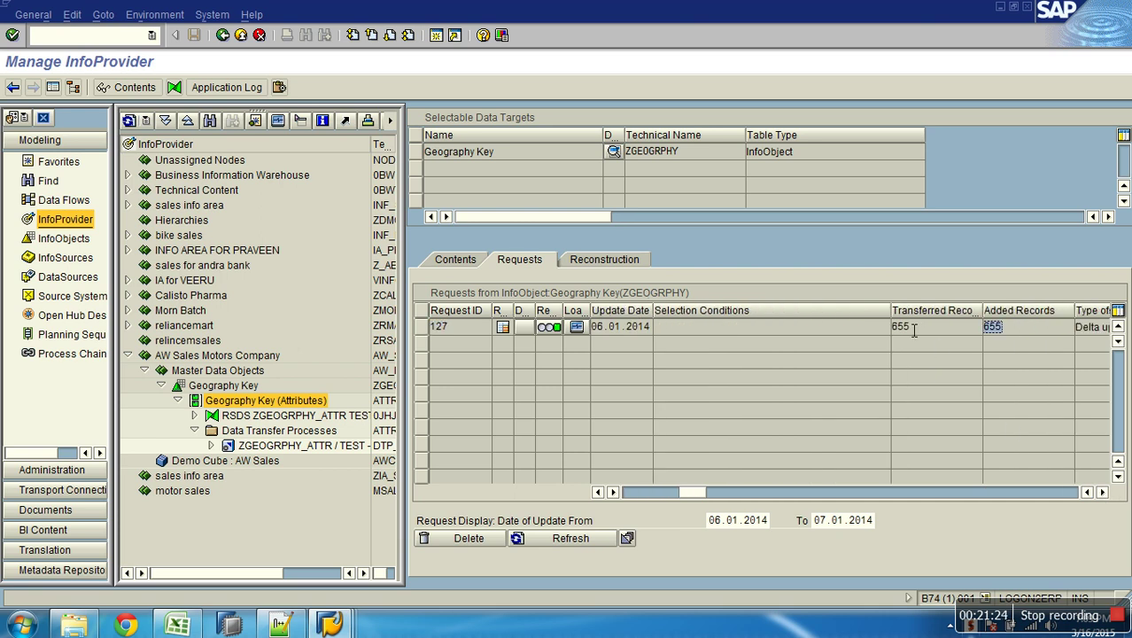
pyautogui.click(1102, 493)
pyautogui.click(1102, 493)
pyautogui.click(1102, 492)
pyautogui.click(1103, 492)
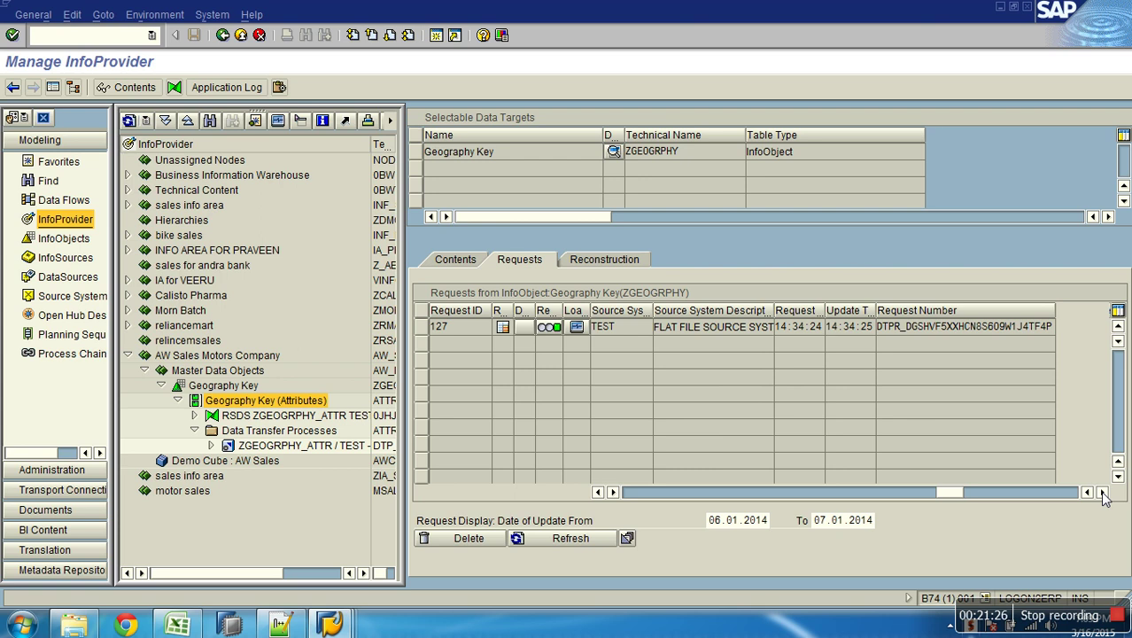
pyautogui.click(1102, 492)
pyautogui.doubleClick(844, 329)
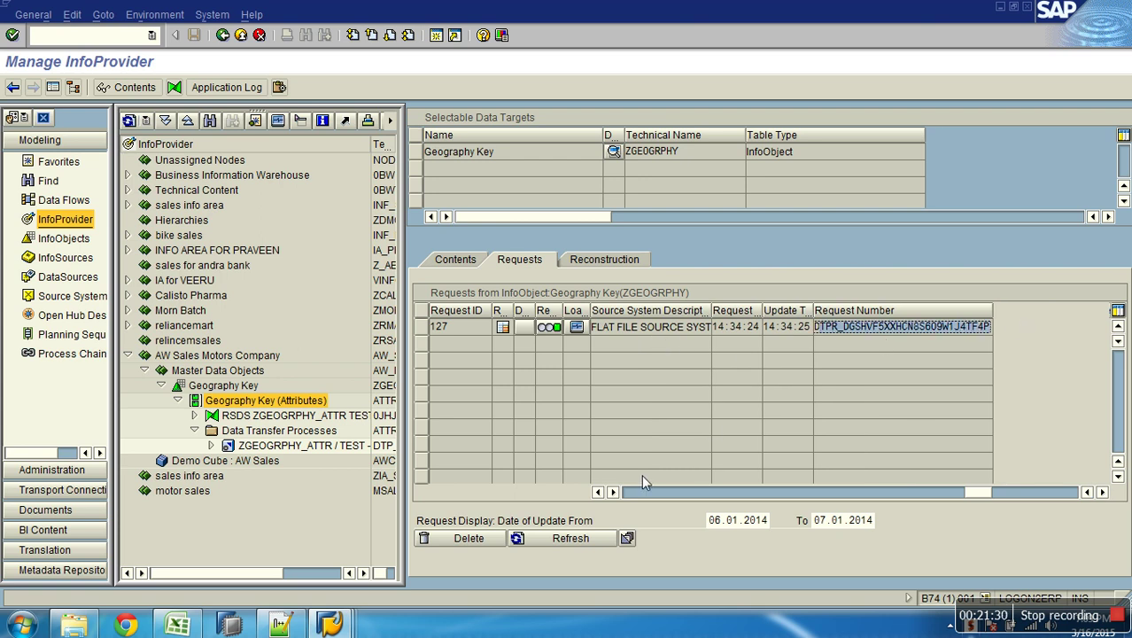
# Step: Review the request's DataSource and remaining columns back to the DTP/InfoPackage column, and return to the InfoProvider tree
pyautogui.click(597, 492)
pyautogui.click(597, 492)
pyautogui.click(598, 492)
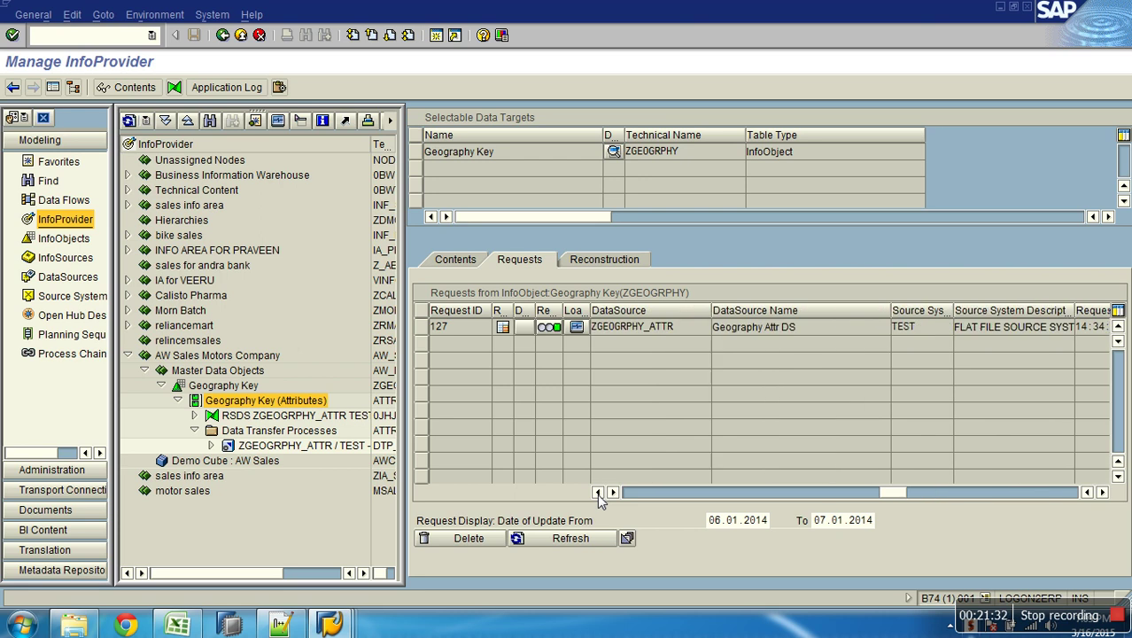
pyautogui.click(598, 492)
pyautogui.click(801, 326)
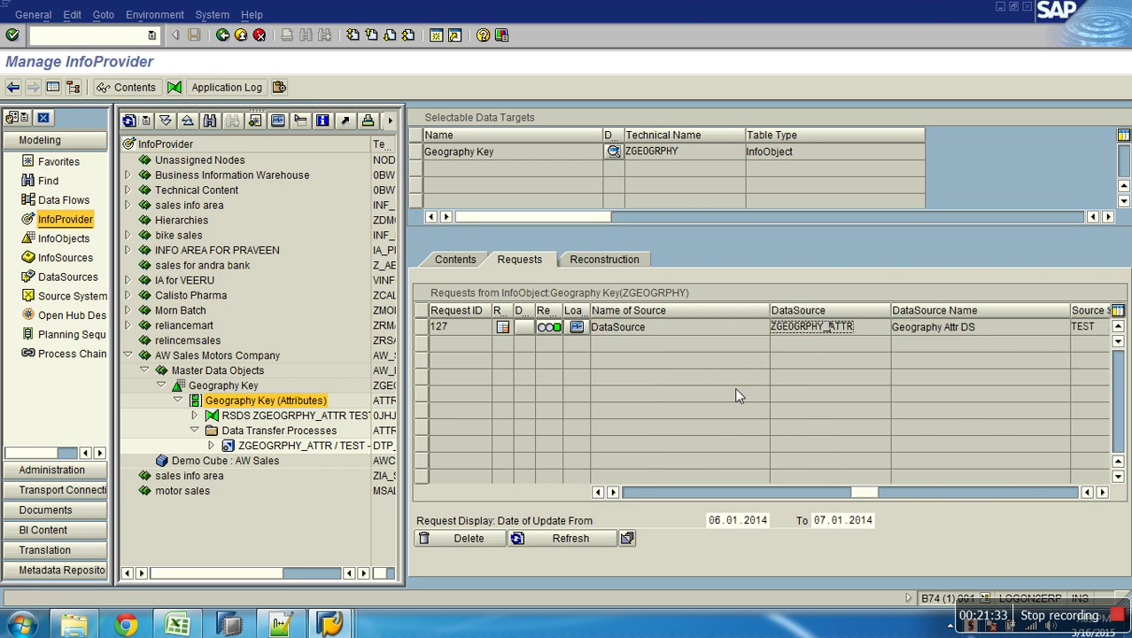
pyautogui.click(598, 493)
pyautogui.click(597, 492)
pyautogui.click(598, 492)
pyautogui.click(598, 493)
pyautogui.click(598, 493)
pyautogui.click(598, 493)
pyautogui.click(597, 492)
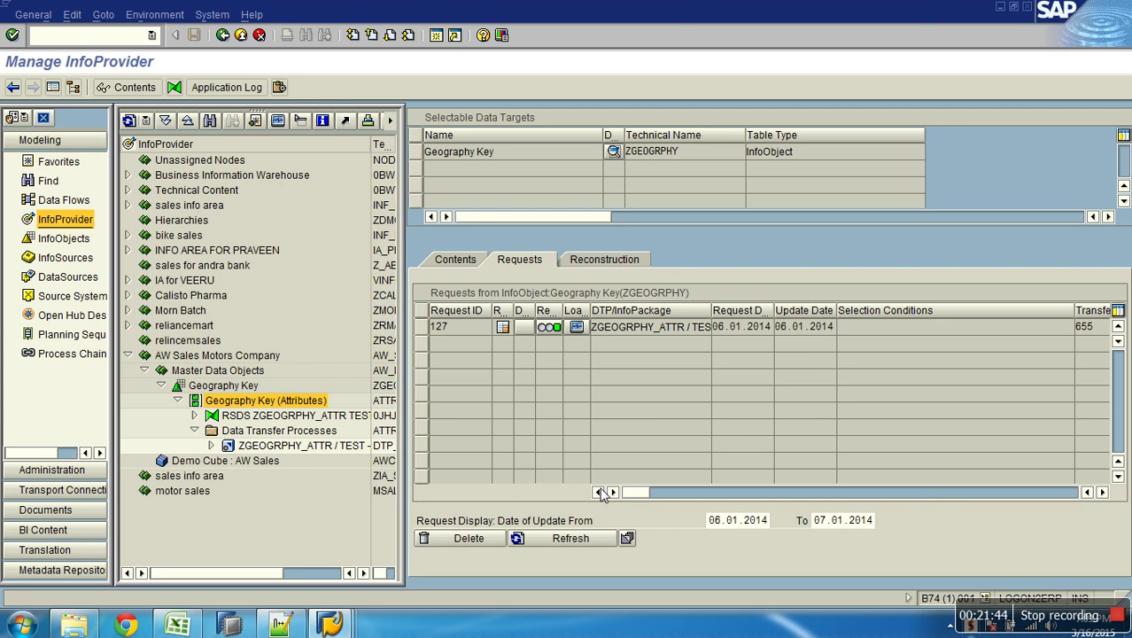
pyautogui.click(240, 36)
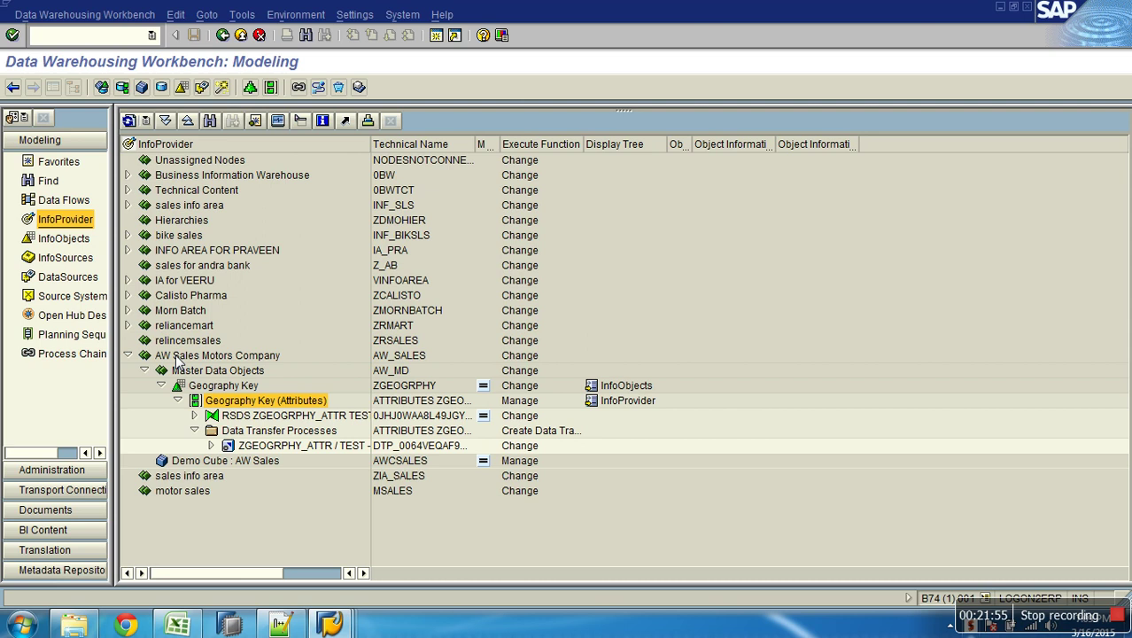
# Step: Open master data maintenance for Geography Key, list the records without selection restrictions and look through them
pyautogui.click(217, 388)
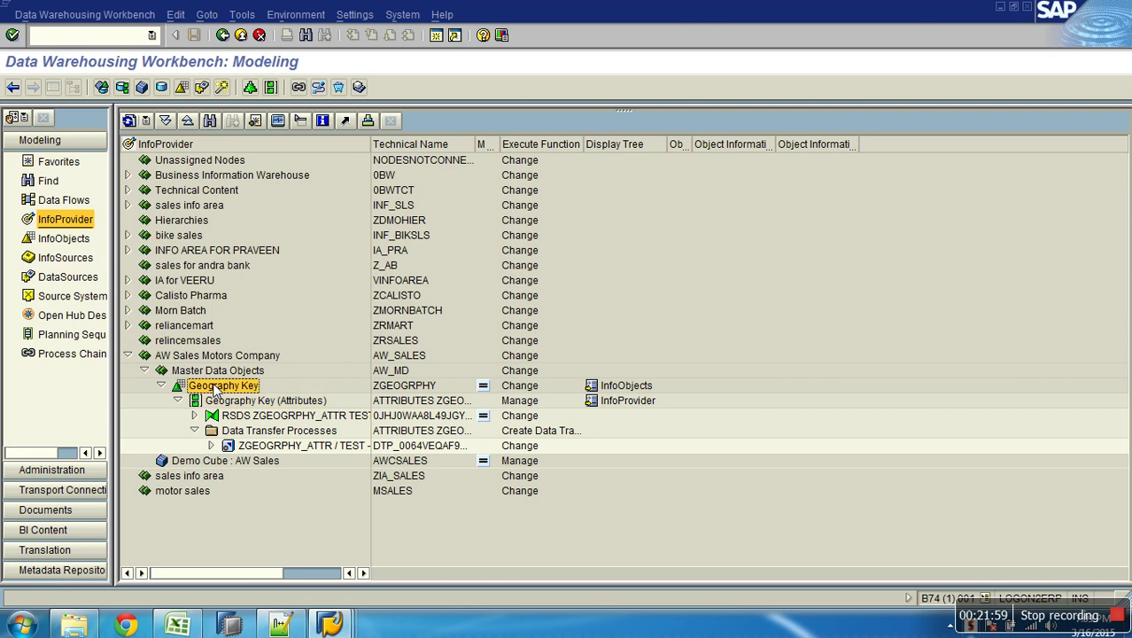
pyautogui.rightClick(215, 391)
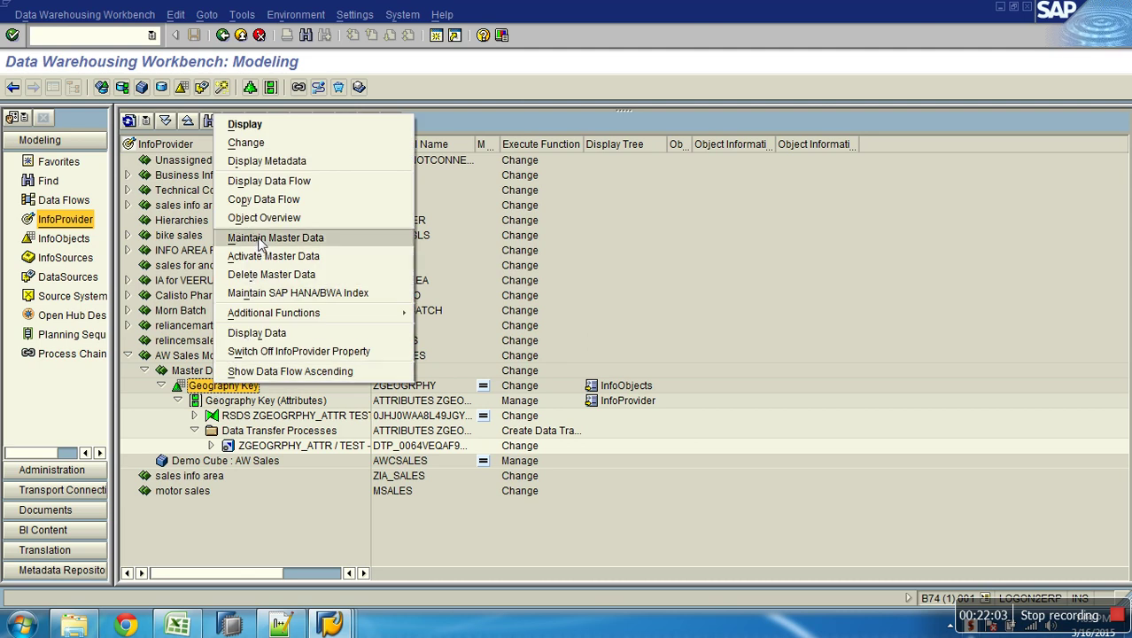
pyautogui.click(258, 239)
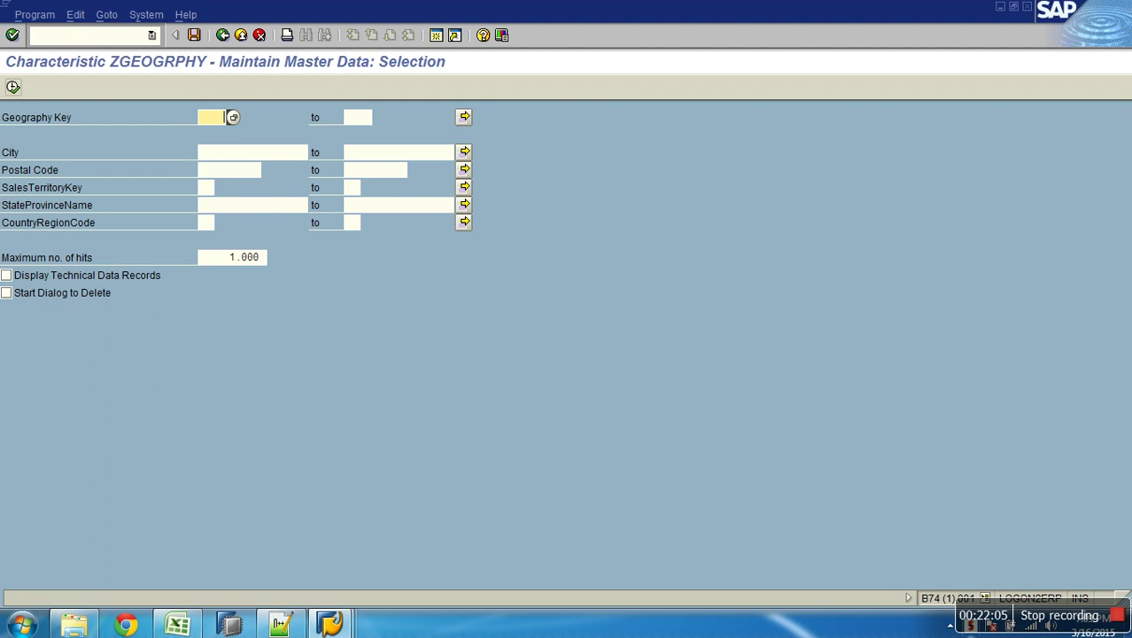
pyautogui.click(14, 86)
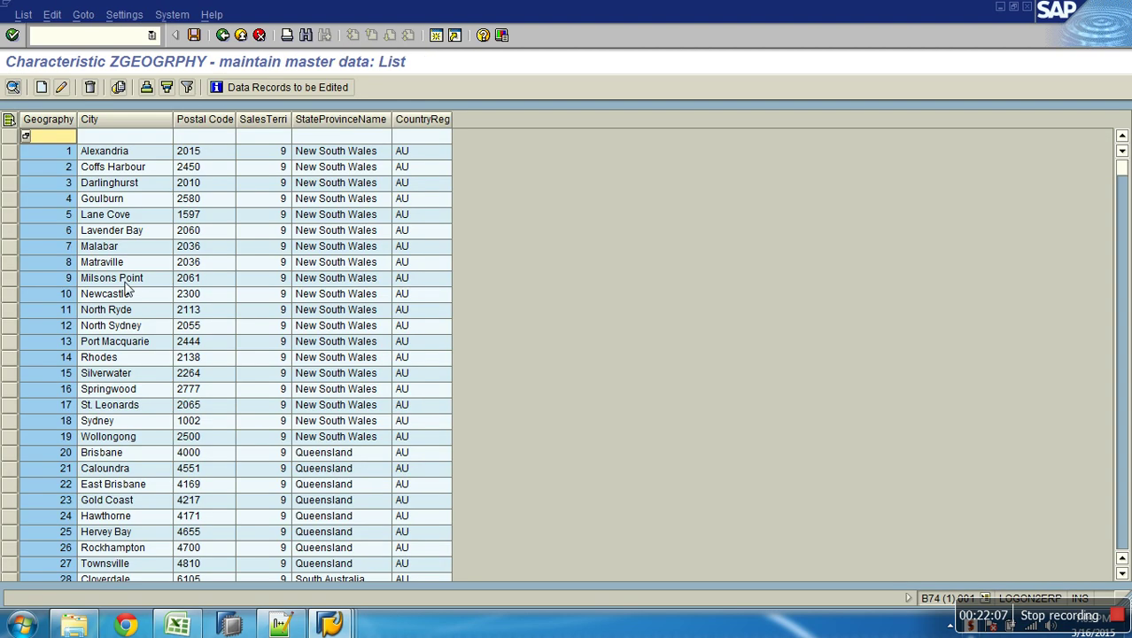
pyautogui.scroll(-20, 114, 239)
pyautogui.scroll(-20, 111, 240)
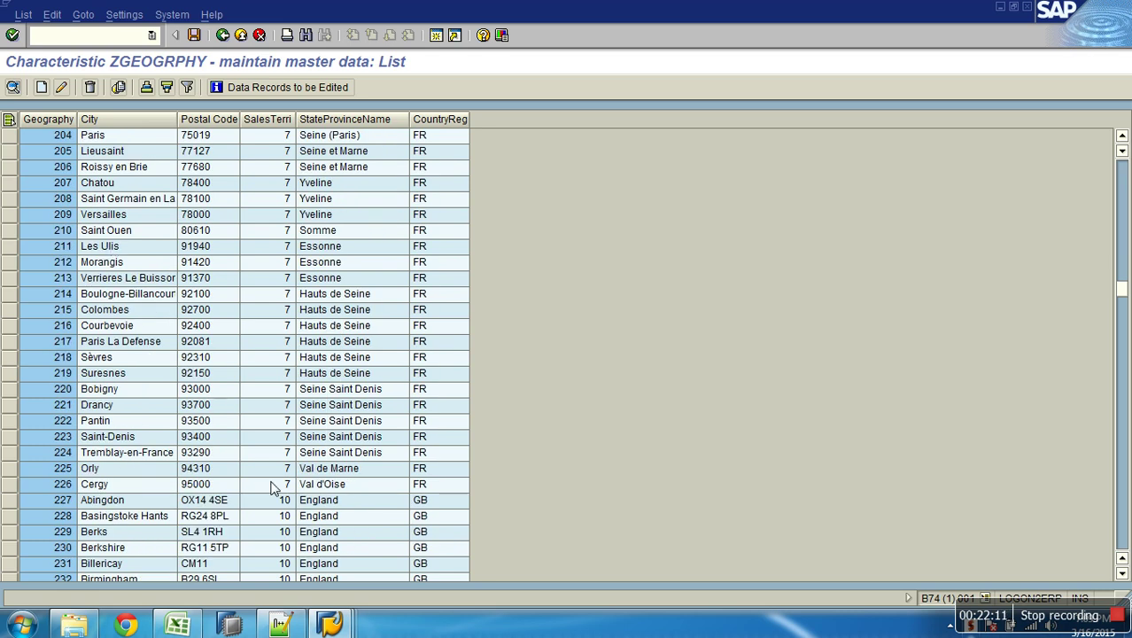
pyautogui.moveTo(327, 626)
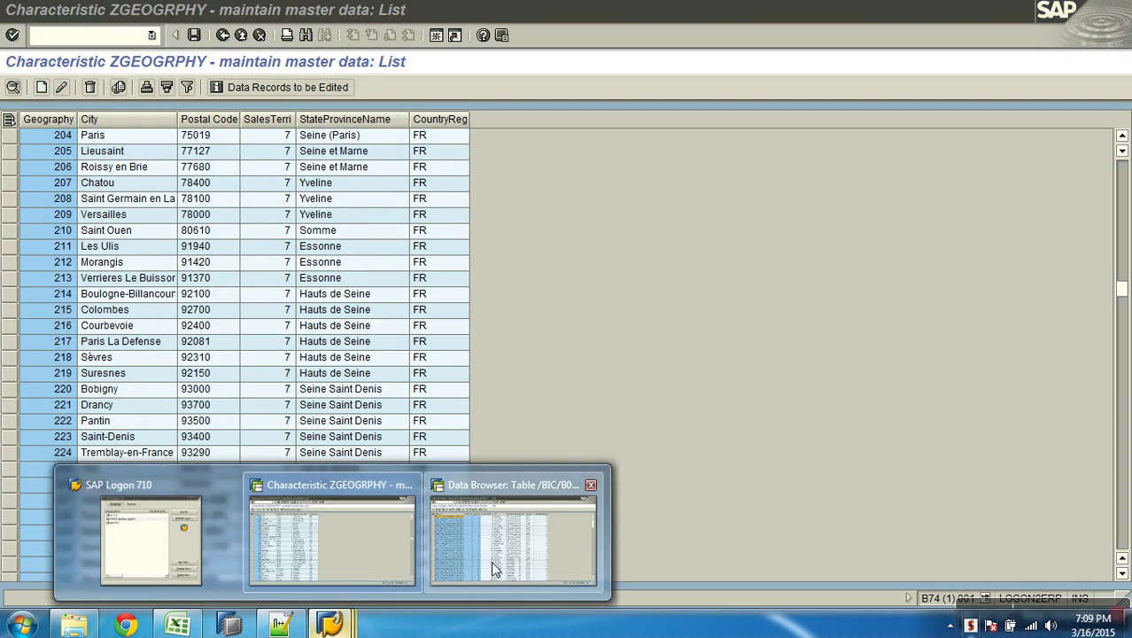
pyautogui.click(490, 560)
pyautogui.click(242, 36)
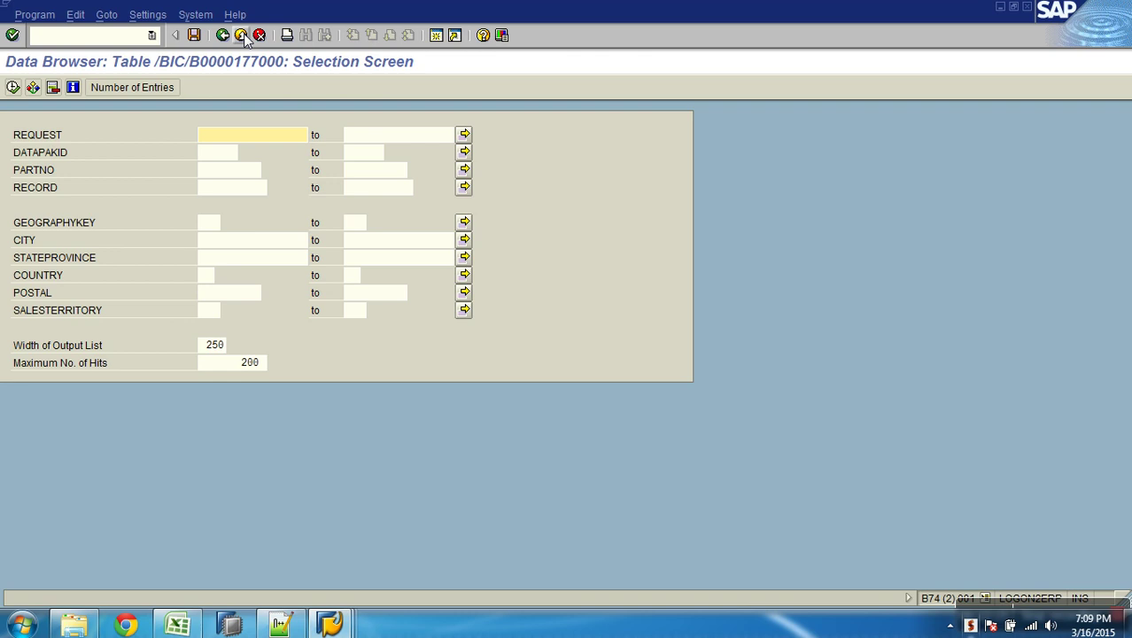
pyautogui.click(242, 36)
pyautogui.click(241, 36)
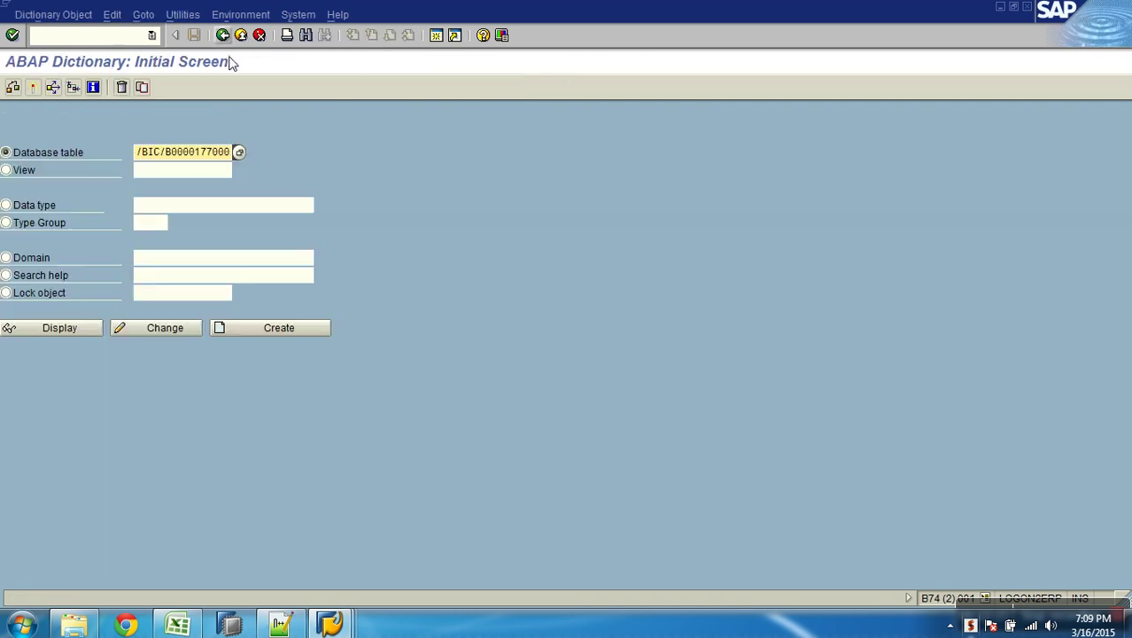
# Step: Replace the database table name with /bic/pZGEOGRPHY, display the table and list its entries
pyautogui.press('Delete')
pyautogui.press('Delete')
pyautogui.press('Delete')
pyautogui.press('Delete')
pyautogui.press('Delete')
pyautogui.press('Delete')
pyautogui.press('Delete')
pyautogui.press('Delete')
pyautogui.press('Delete')
pyautogui.press('Delete')
pyautogui.press('Delete')
pyautogui.press('Delete')
pyautogui.press('Delete')
pyautogui.press('Delete')
pyautogui.press('Delete')
pyautogui.press('Delete')
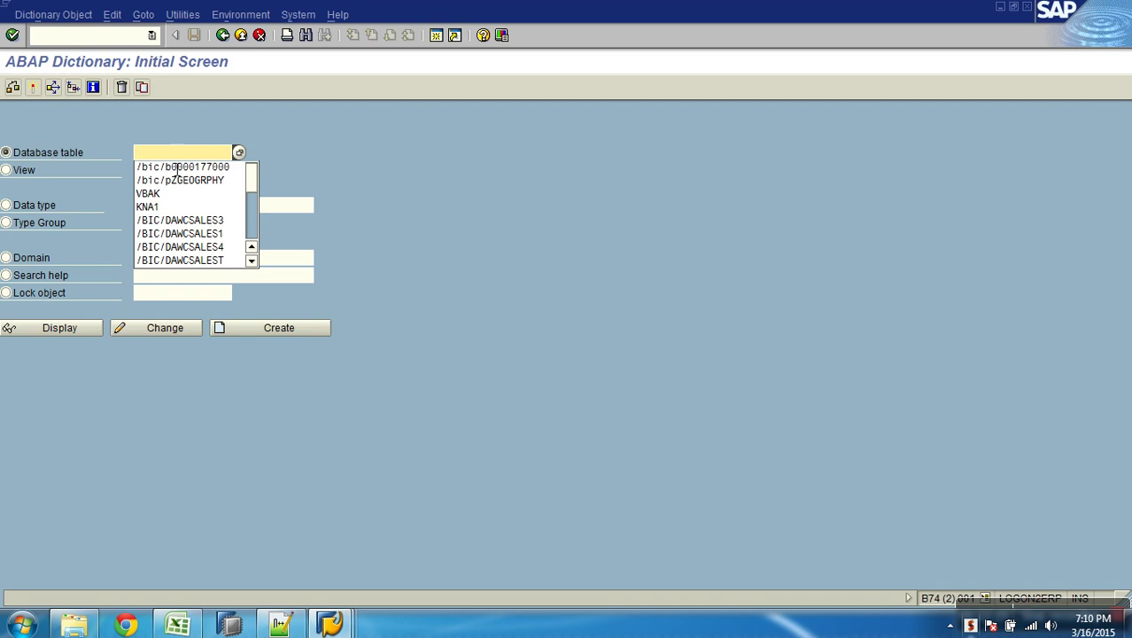
pyautogui.click(179, 178)
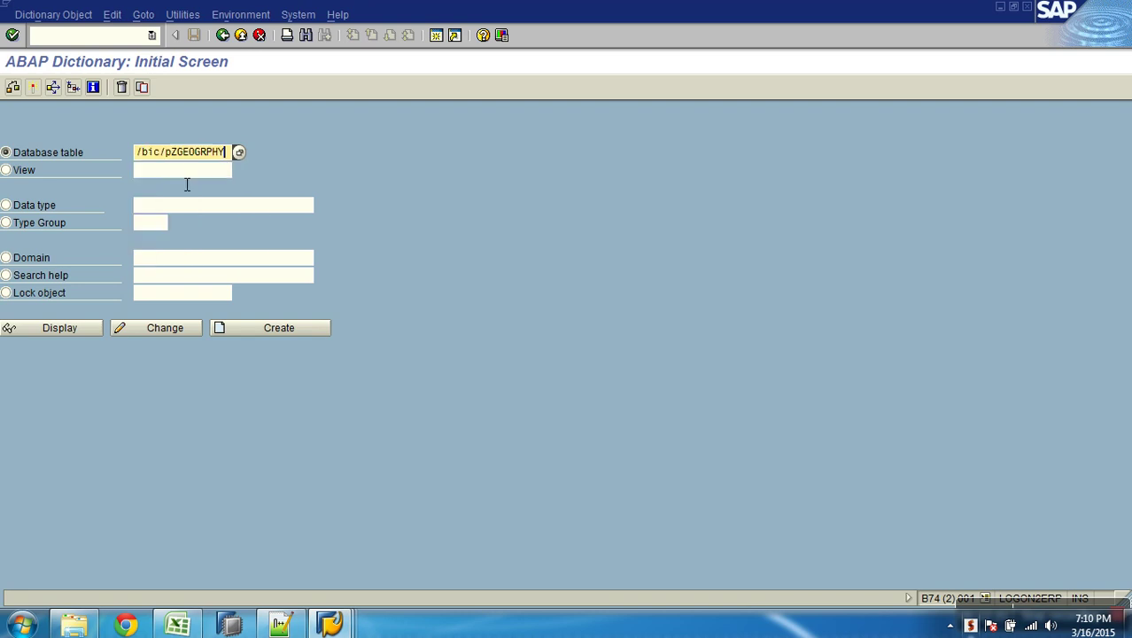
pyautogui.click(60, 327)
pyautogui.hotkey('ctrl', 'shift', 'F10')
pyautogui.press('F8')
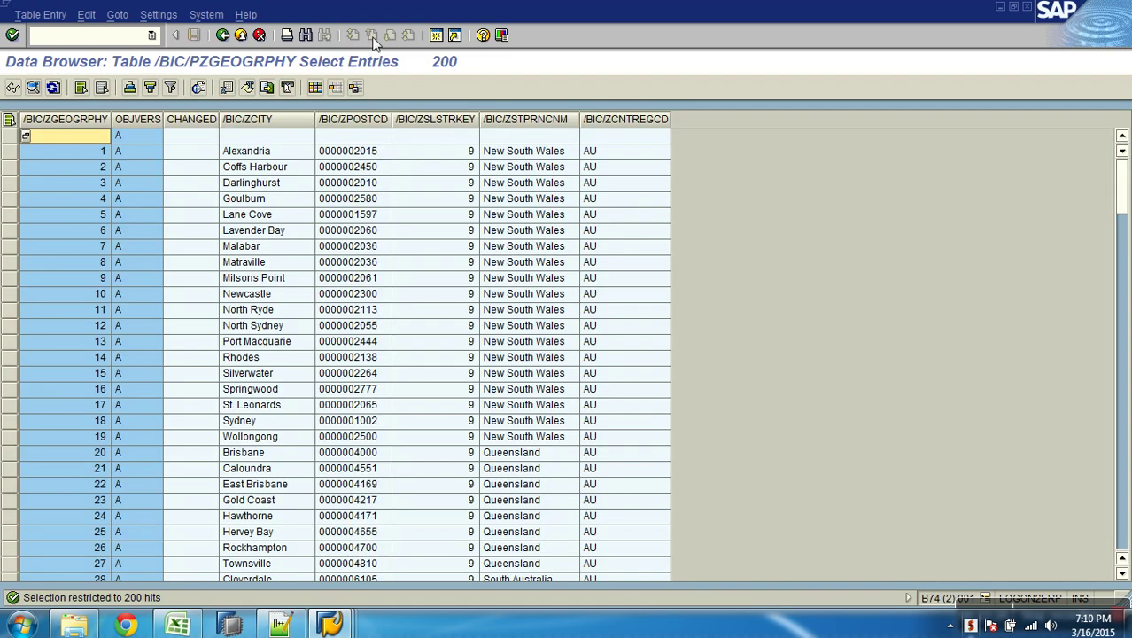
# Step: Clear the maximum number of hits for /BIC/PZGEOGRPHY, list all its entries and select the blank first record
pyautogui.click(222, 35)
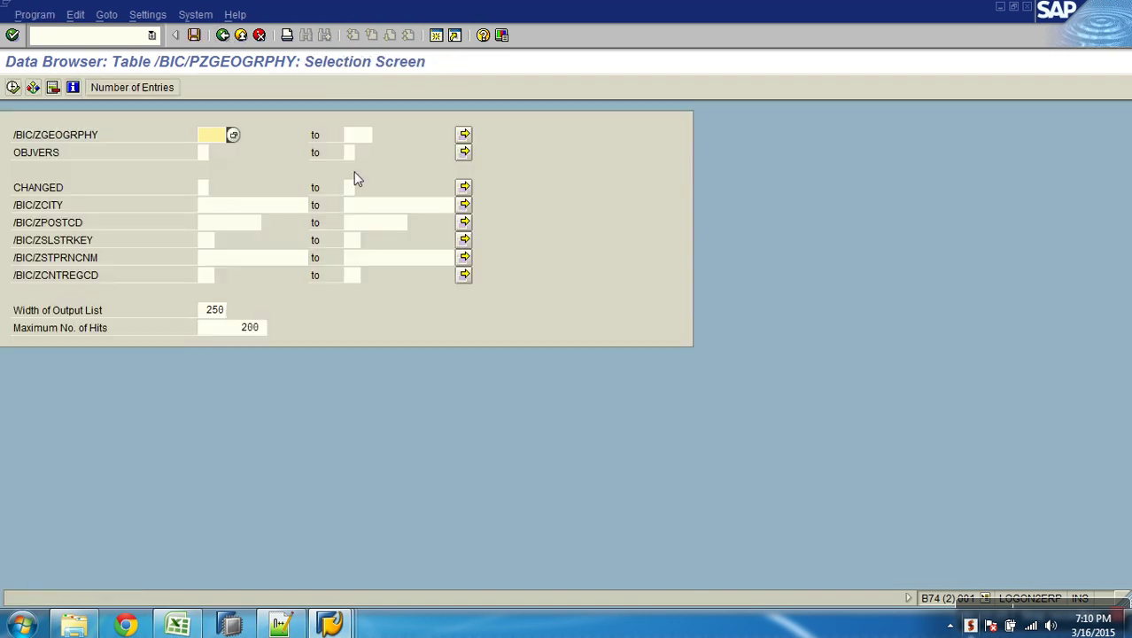
pyautogui.doubleClick(249, 330)
pyautogui.press('Delete')
pyautogui.press('F8')
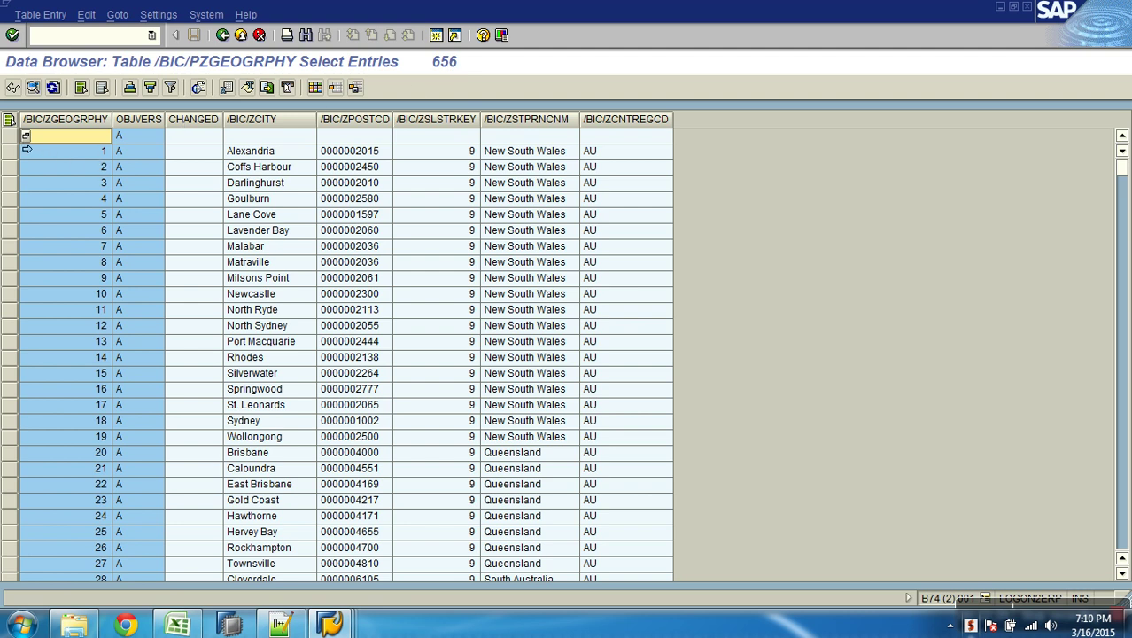
pyautogui.click(10, 137)
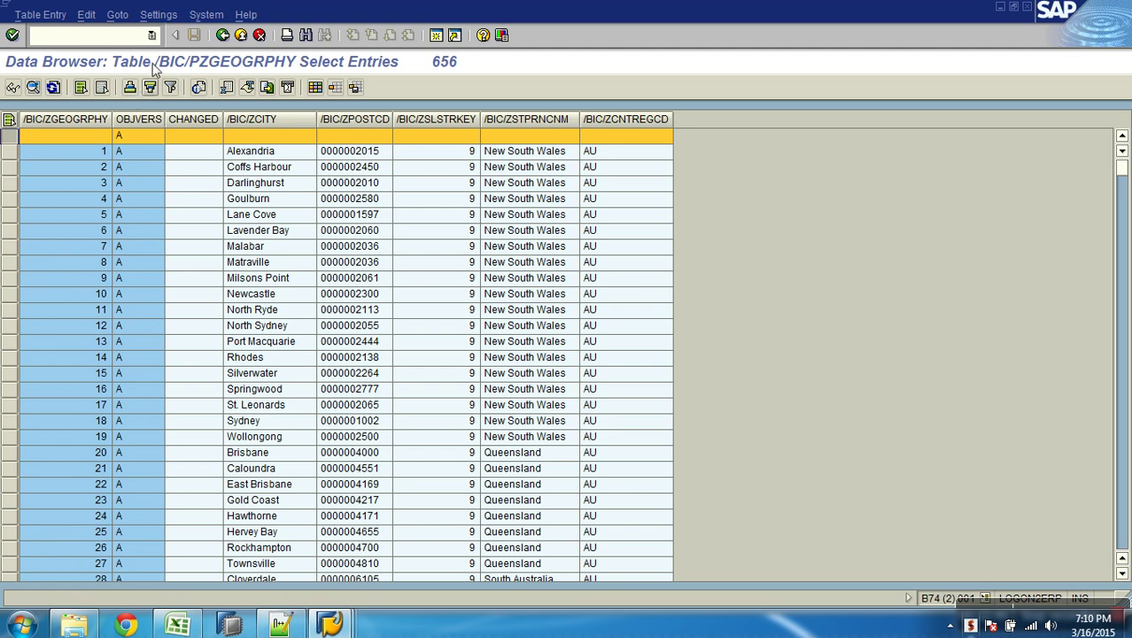
# Step: Leave the /BIC/PZGEOGRPHY entries and table definition for the ABAP Dictionary initial screen
pyautogui.click(219, 39)
pyautogui.click(219, 39)
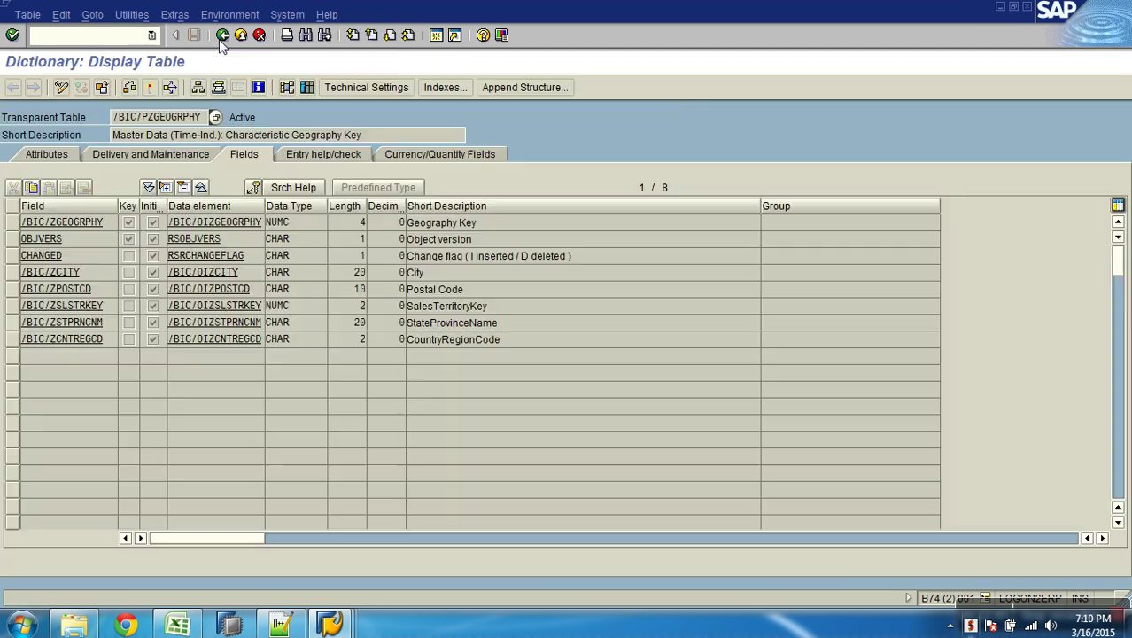
pyautogui.click(219, 41)
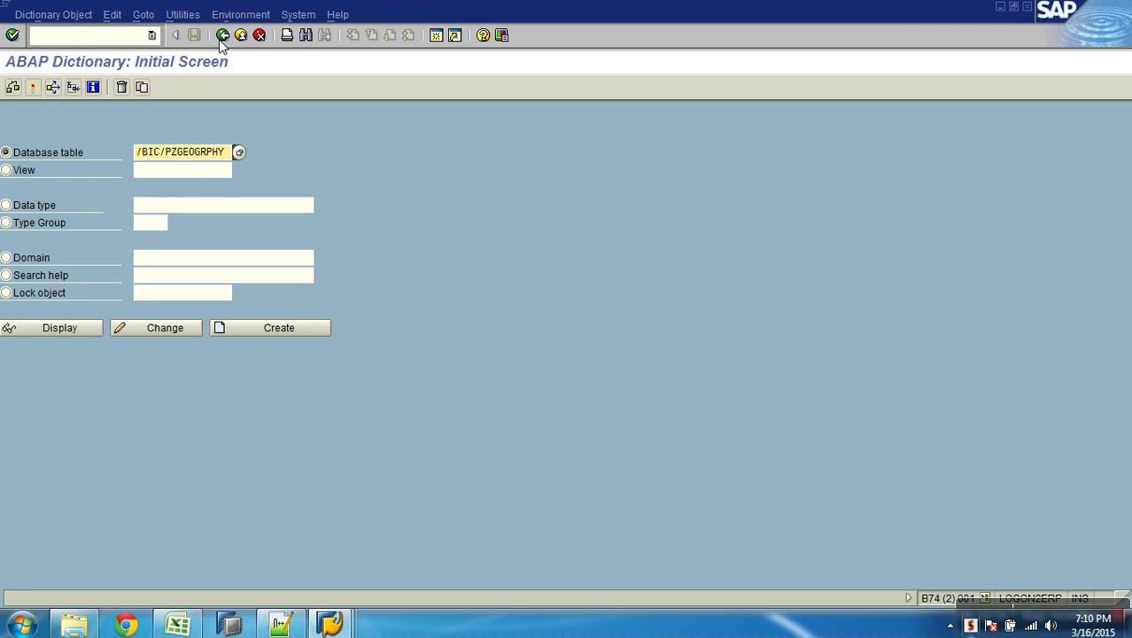
# Step: Change the database table name to /BIC/SZGEOGRPHY, display the table and list its entries
pyautogui.click(174, 153)
pyautogui.press('BackSpace')
pyautogui.write('s')
pyautogui.click(59, 328)
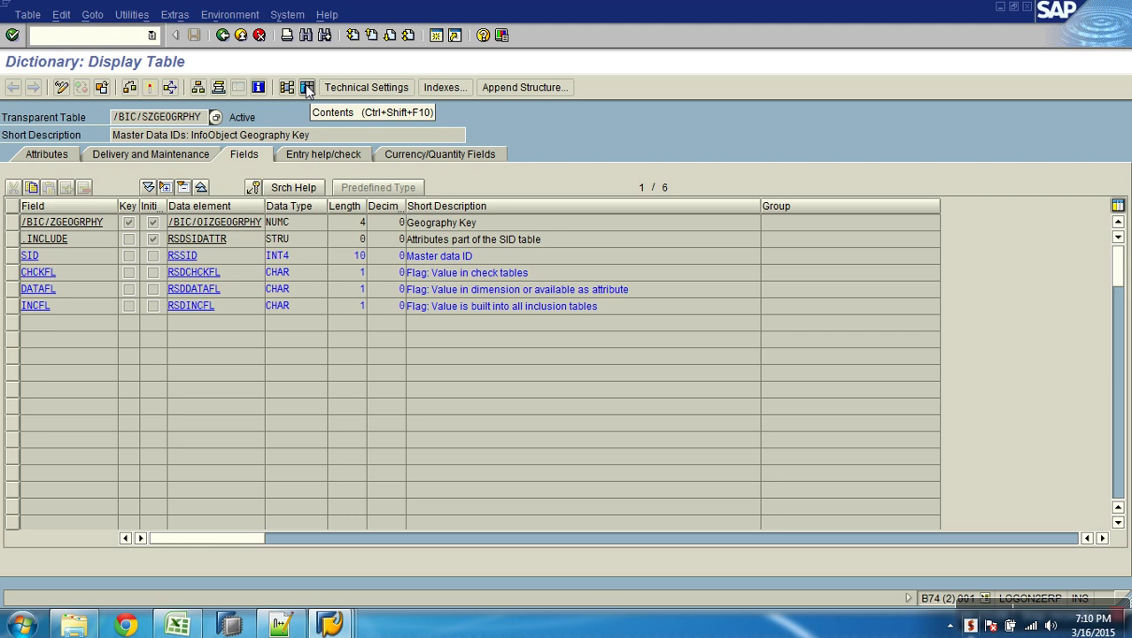
pyautogui.click(309, 91)
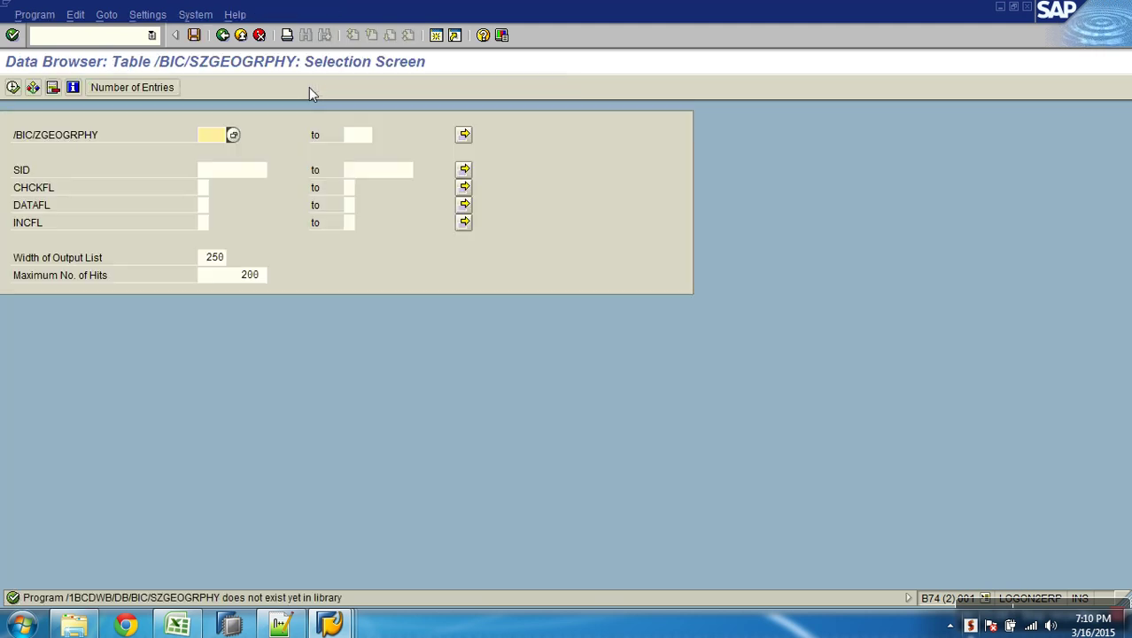
pyautogui.press('F8')
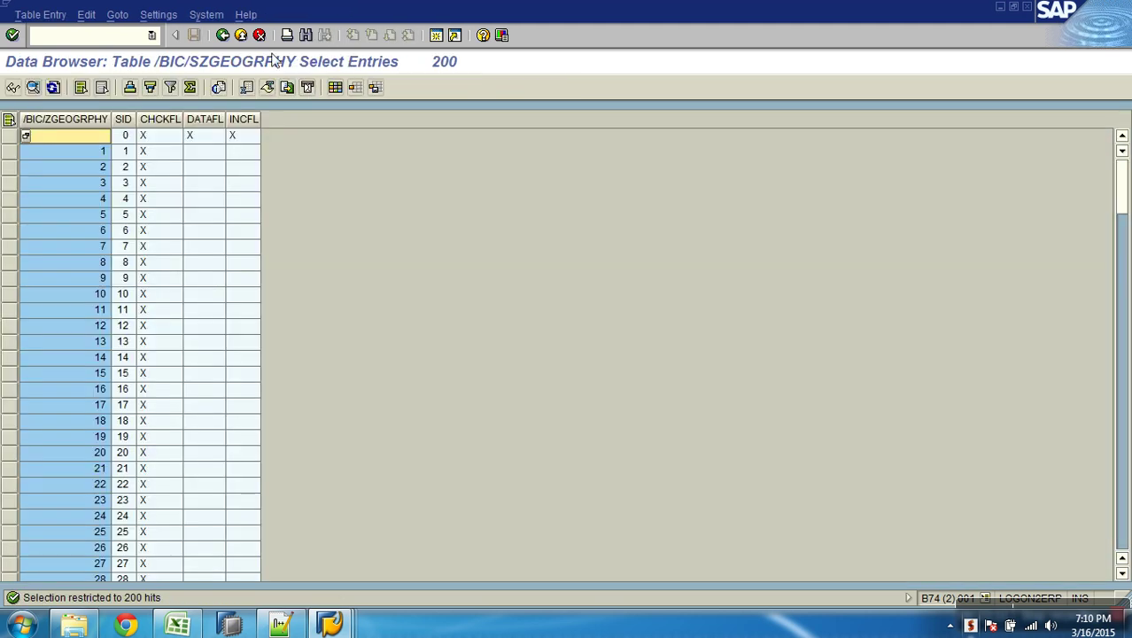
# Step: Clear the maximum number of hits for /BIC/SZGEOGRPHY and list all its entries
pyautogui.click(222, 35)
pyautogui.doubleClick(216, 279)
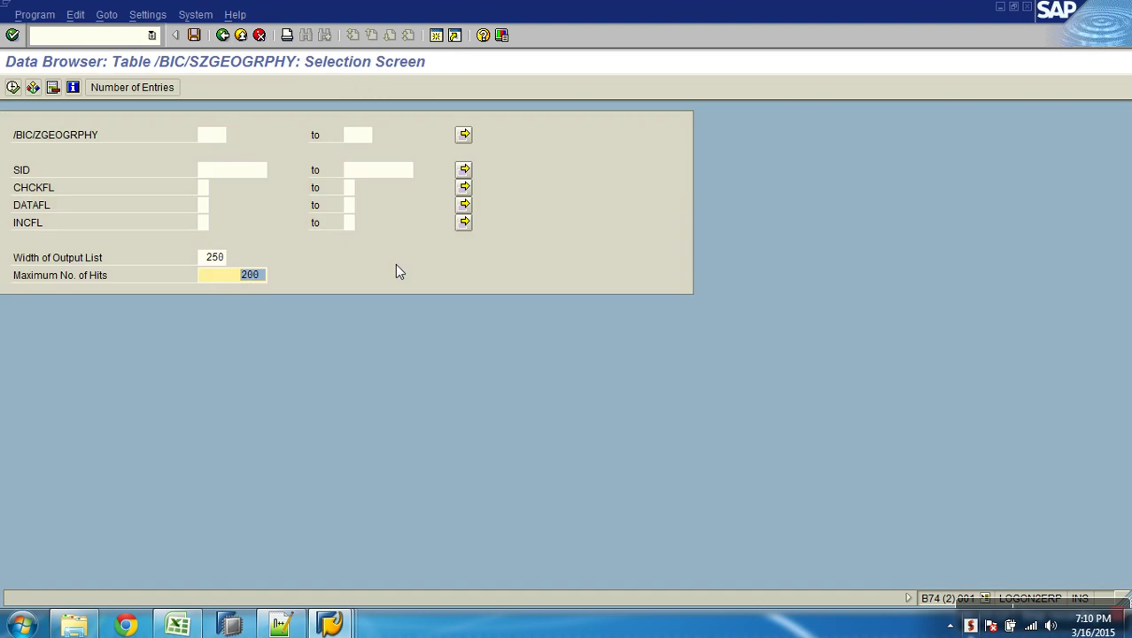
pyautogui.press('Delete')
pyautogui.press('F8')
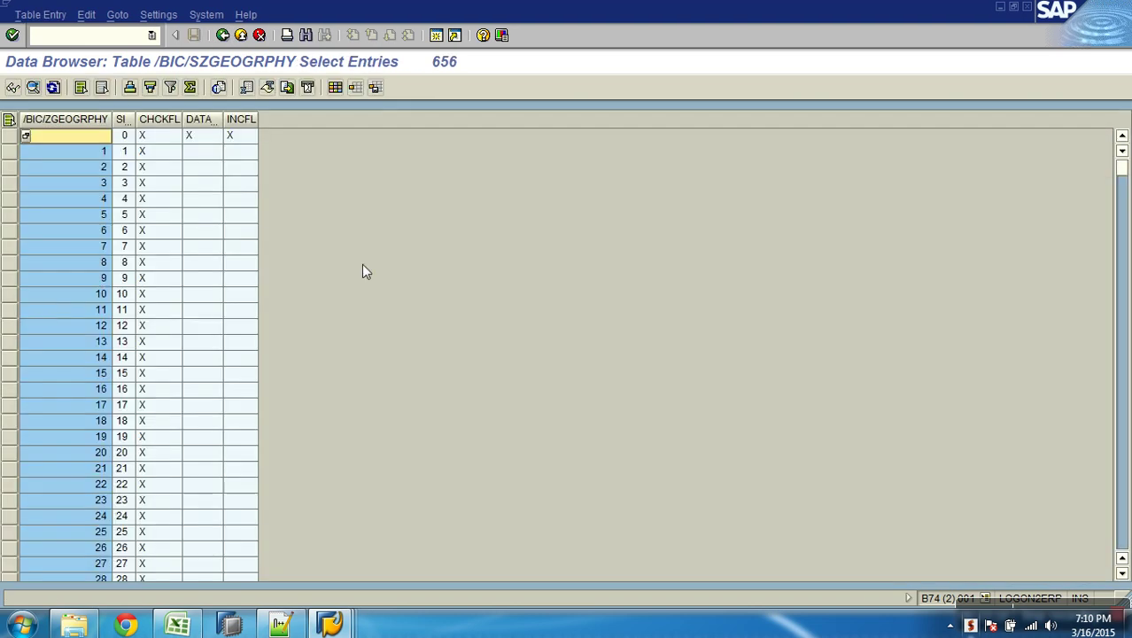
# Step: Compare the geography keys with their SID values further down the /BIC/SZGEOGRPHY entries
pyautogui.scroll(-9, 80, 299)
pyautogui.scroll(-5, 78, 297)
pyautogui.click(146, 293)
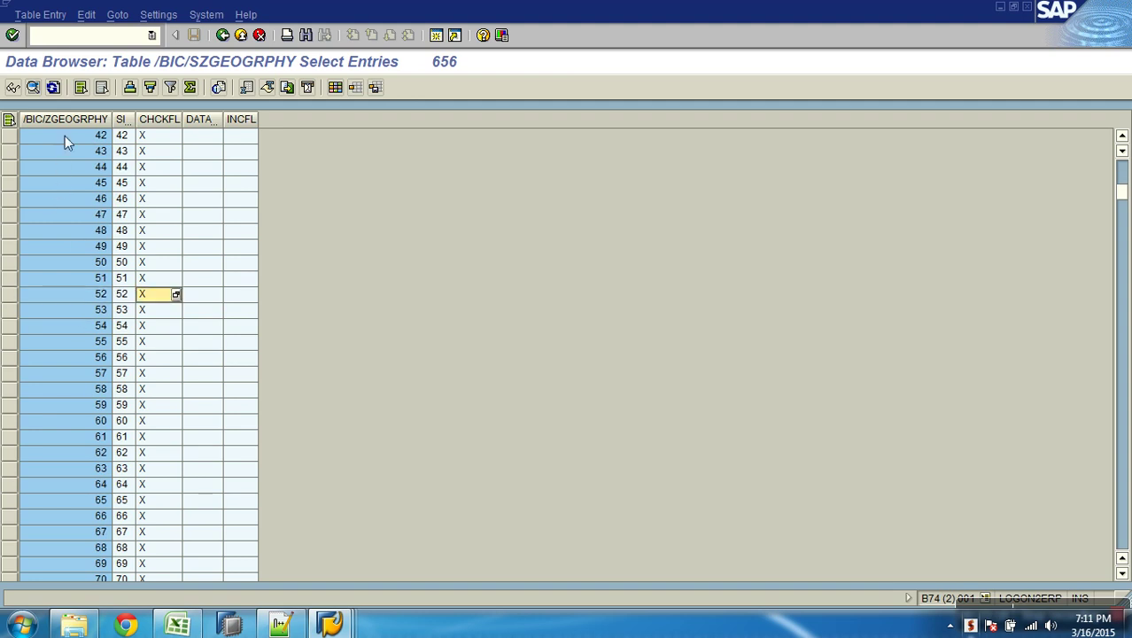
pyautogui.click(88, 120)
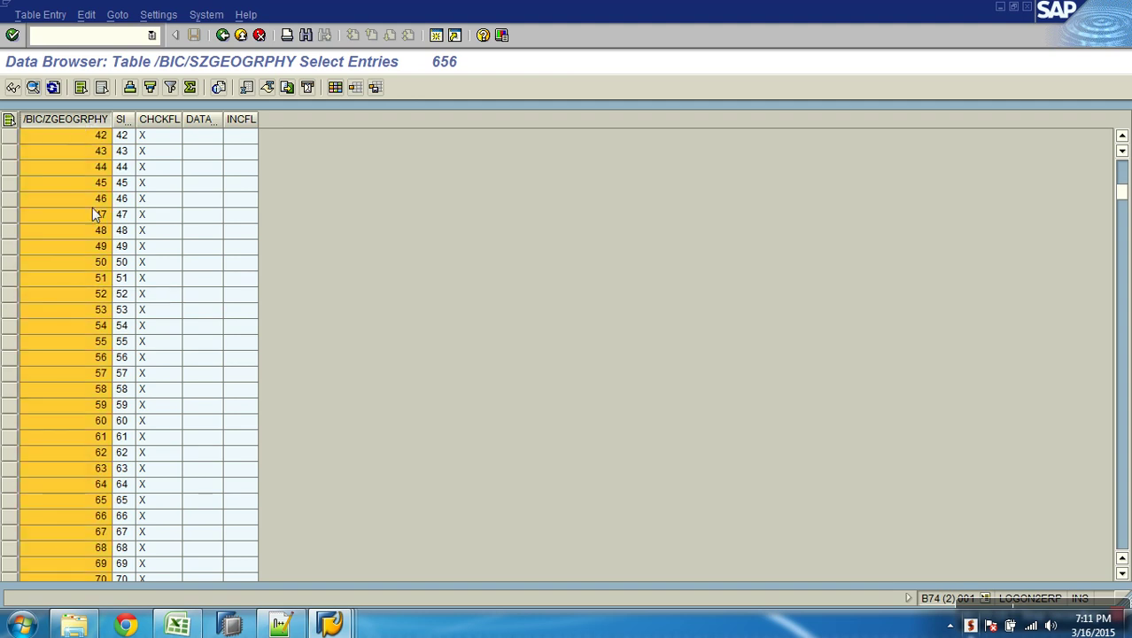
pyautogui.click(122, 119)
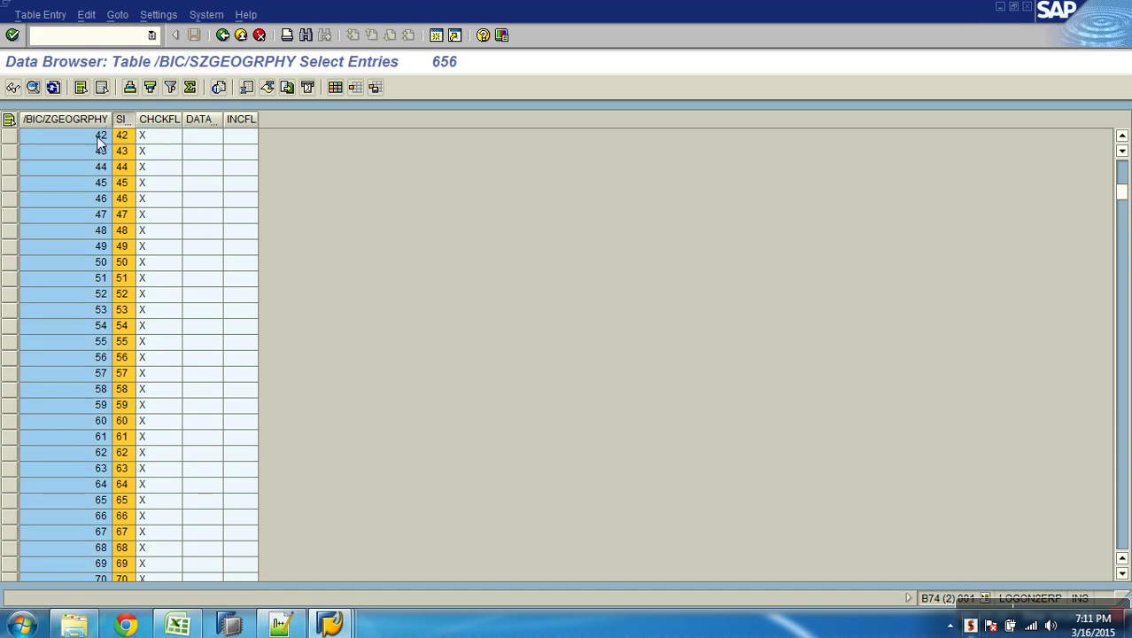
pyautogui.click(100, 137)
pyautogui.click(124, 137)
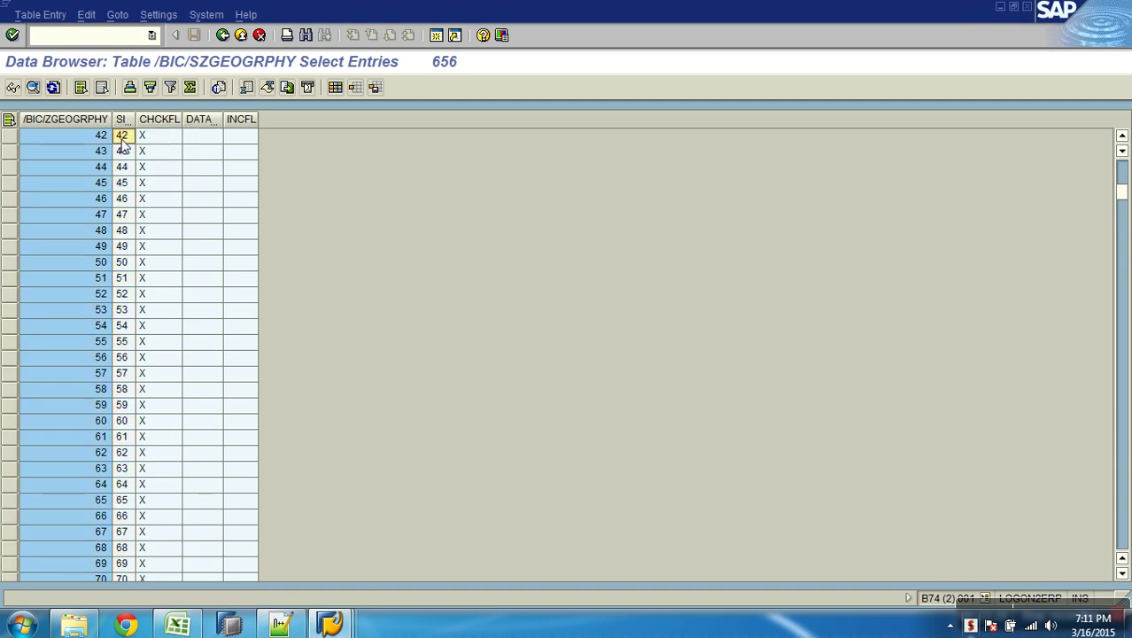
# Step: Return to the /BIC/SZGEOGRPHY field list, check the SID field's data type and leave for the ABAP Dictionary initial screen
pyautogui.click(222, 35)
pyautogui.click(223, 34)
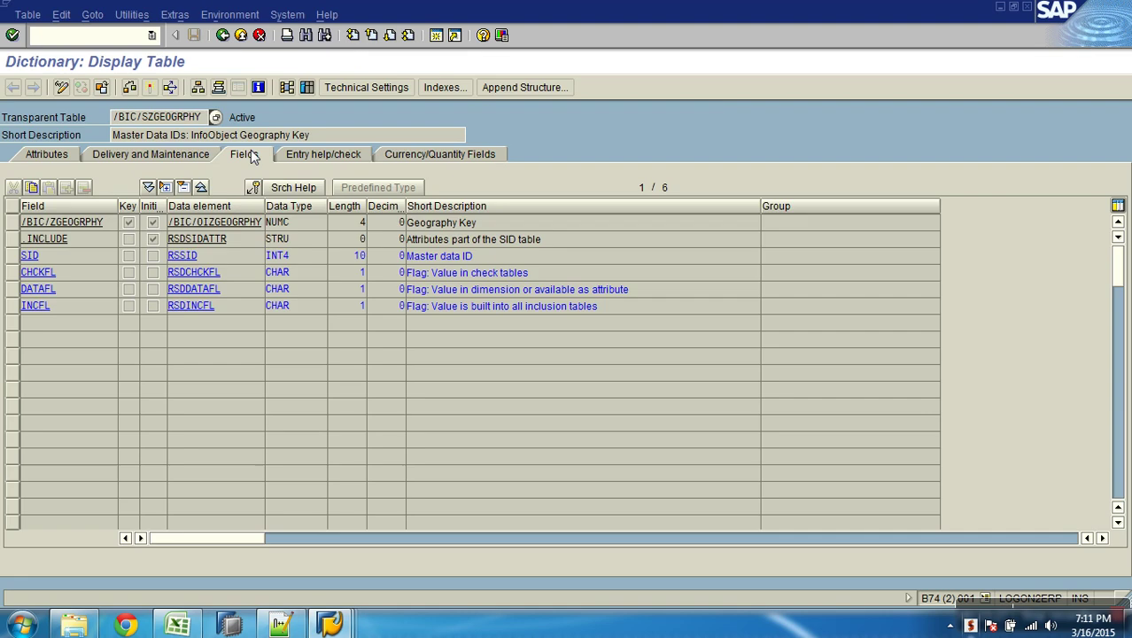
pyautogui.click(313, 228)
pyautogui.click(308, 259)
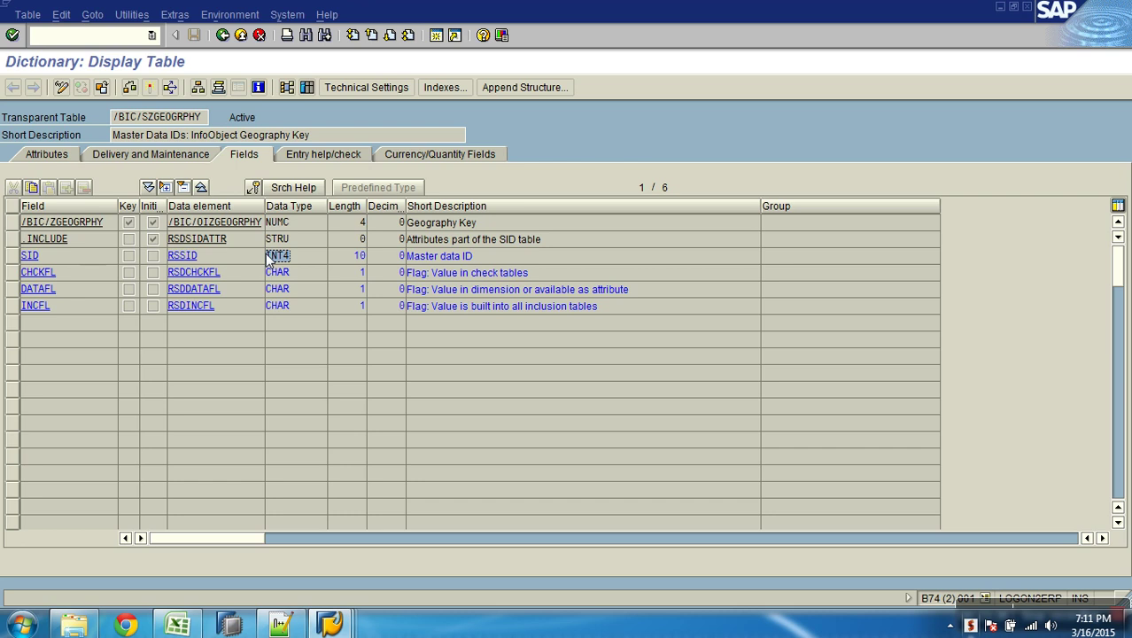
pyautogui.click(223, 36)
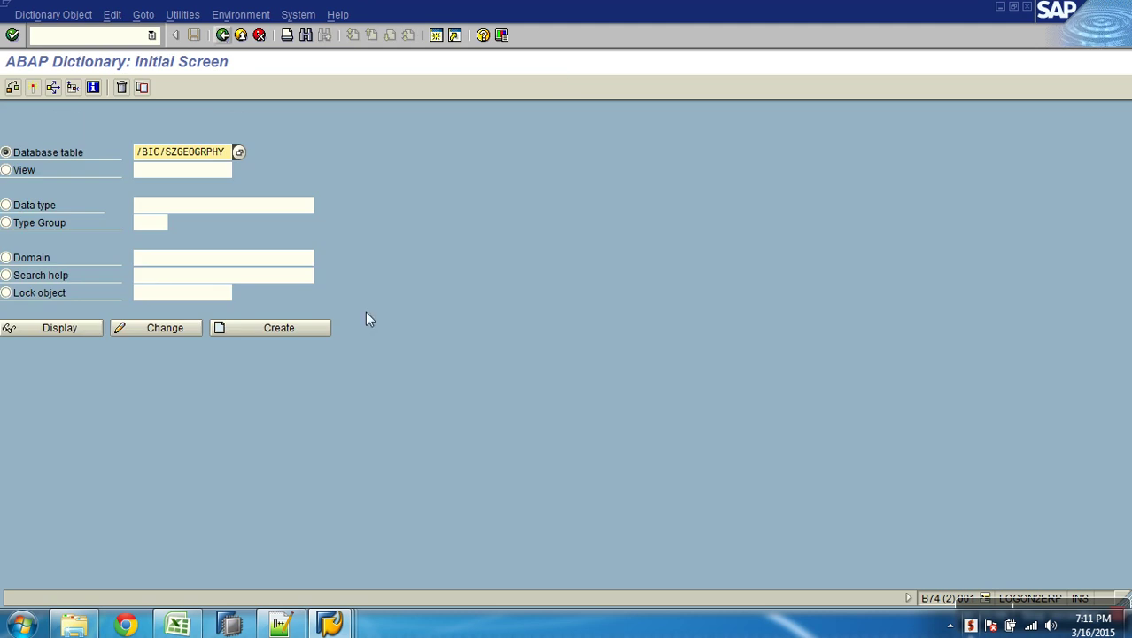
# Step: Switch to the session with the ZGEOGRPHY master data, leave that list and display the Geography Key characteristic's attributes
pyautogui.moveTo(329, 625)
pyautogui.click(320, 561)
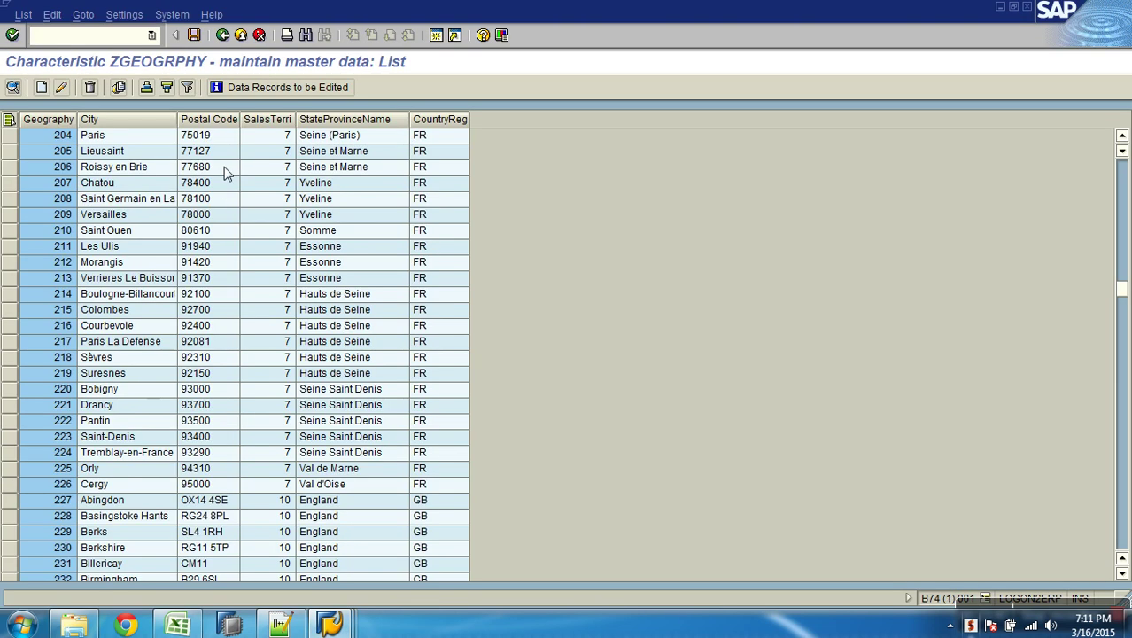
pyautogui.click(222, 34)
pyautogui.click(223, 34)
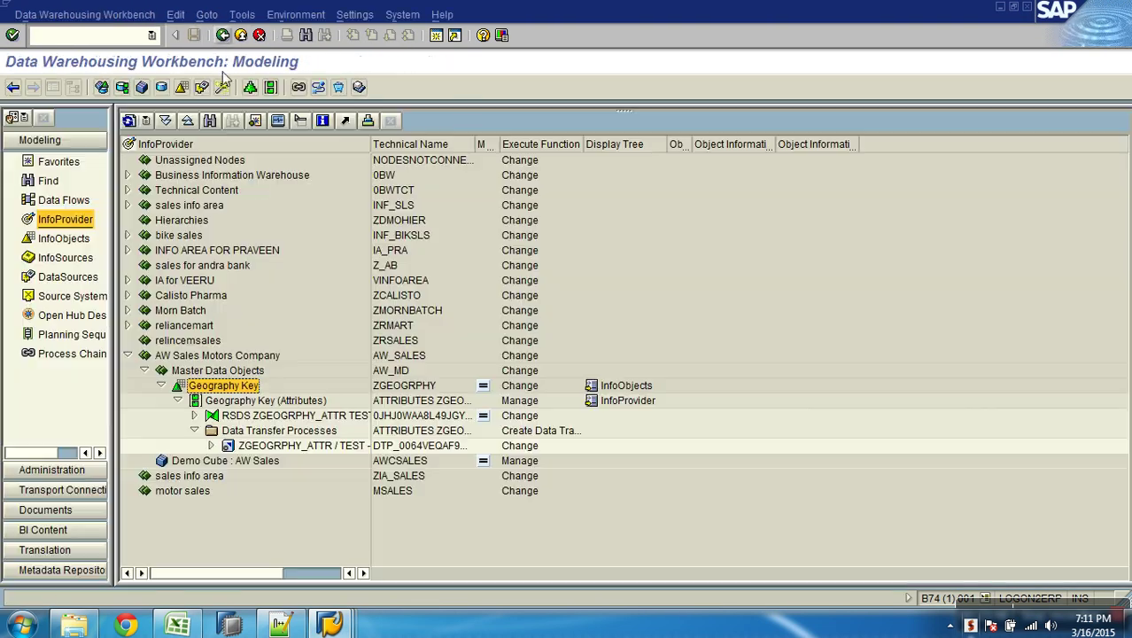
pyautogui.doubleClick(228, 388)
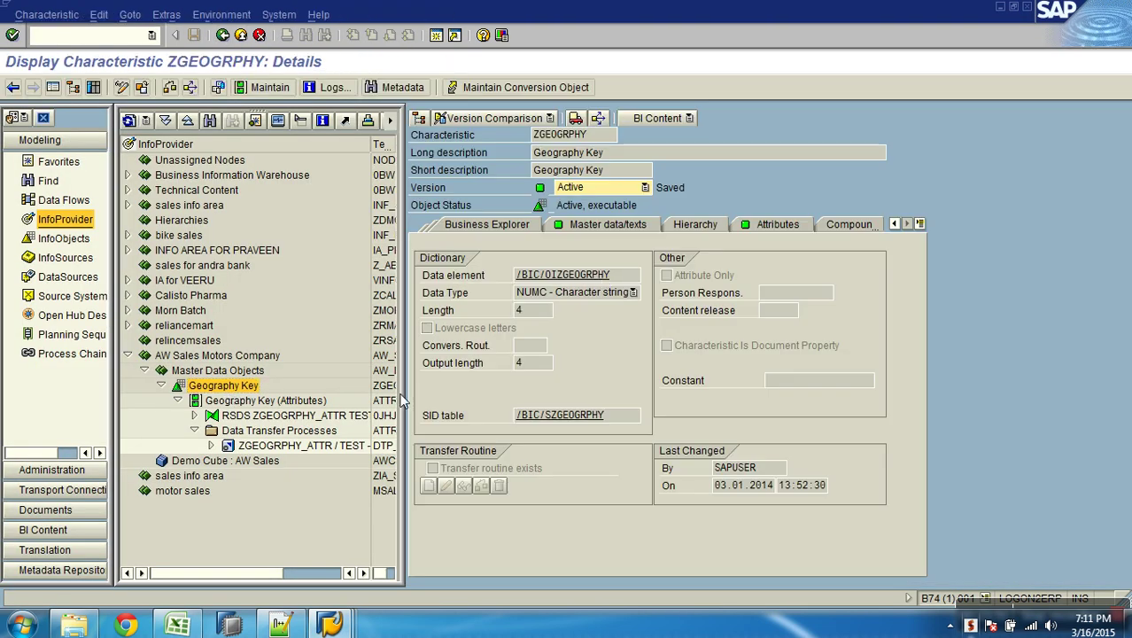
pyautogui.click(756, 225)
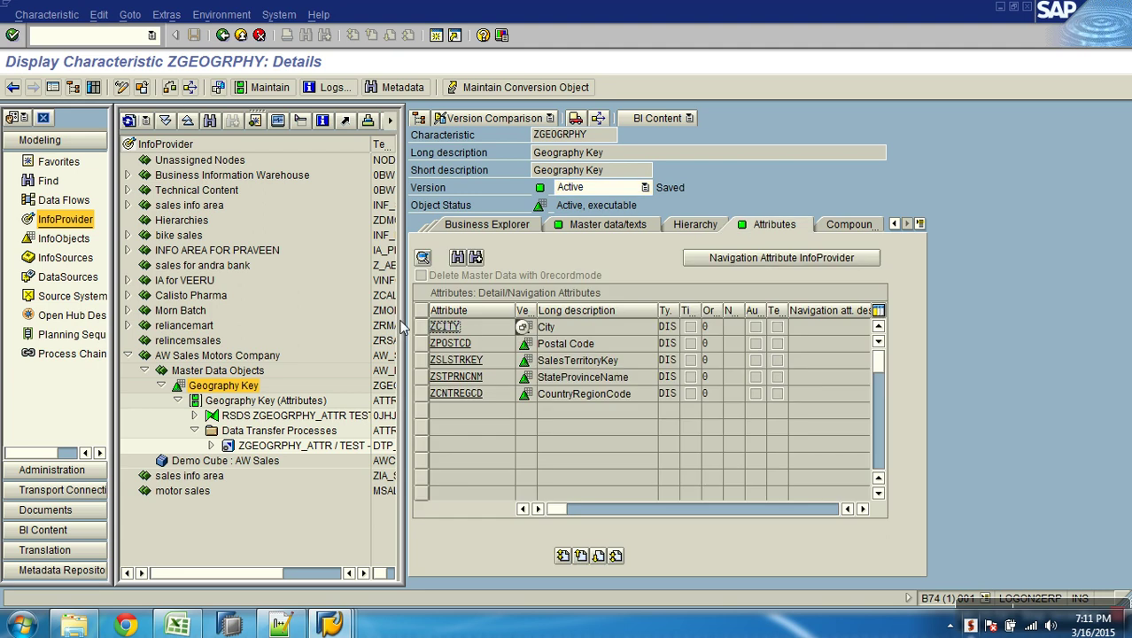
# Step: Switch to the ABAP Dictionary session, display table /BIC/SZCITY and list its entries
pyautogui.hotkey('alt', 'Tab')
pyautogui.moveTo(170, 157); pyautogui.dragTo(244, 157)
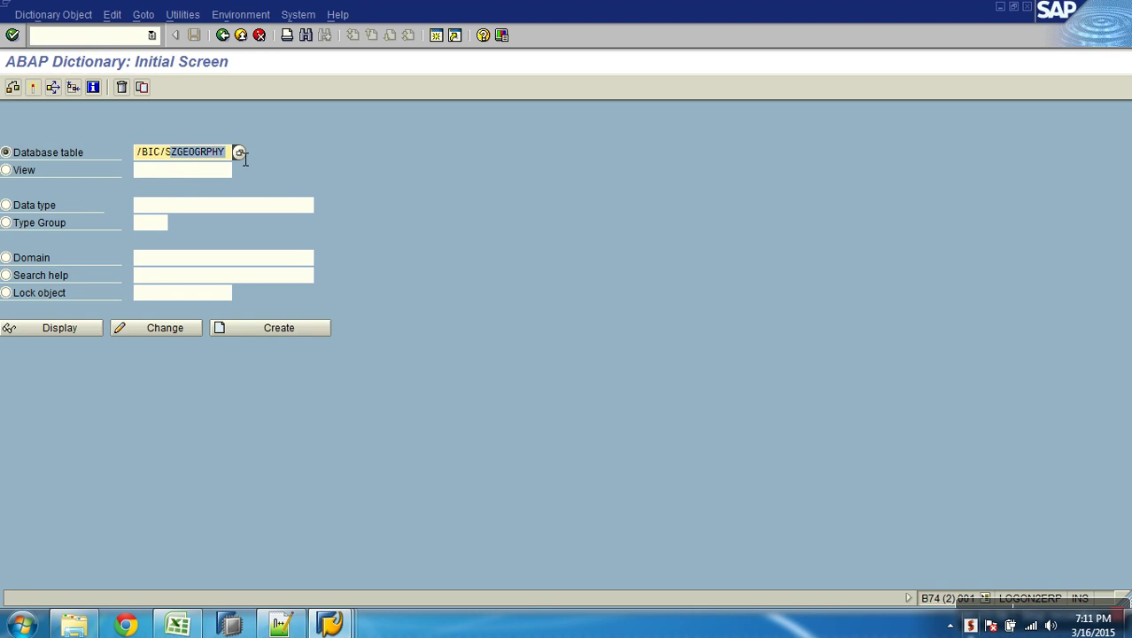
pyautogui.write('ZCITY')
pyautogui.click(82, 330)
pyautogui.click(309, 87)
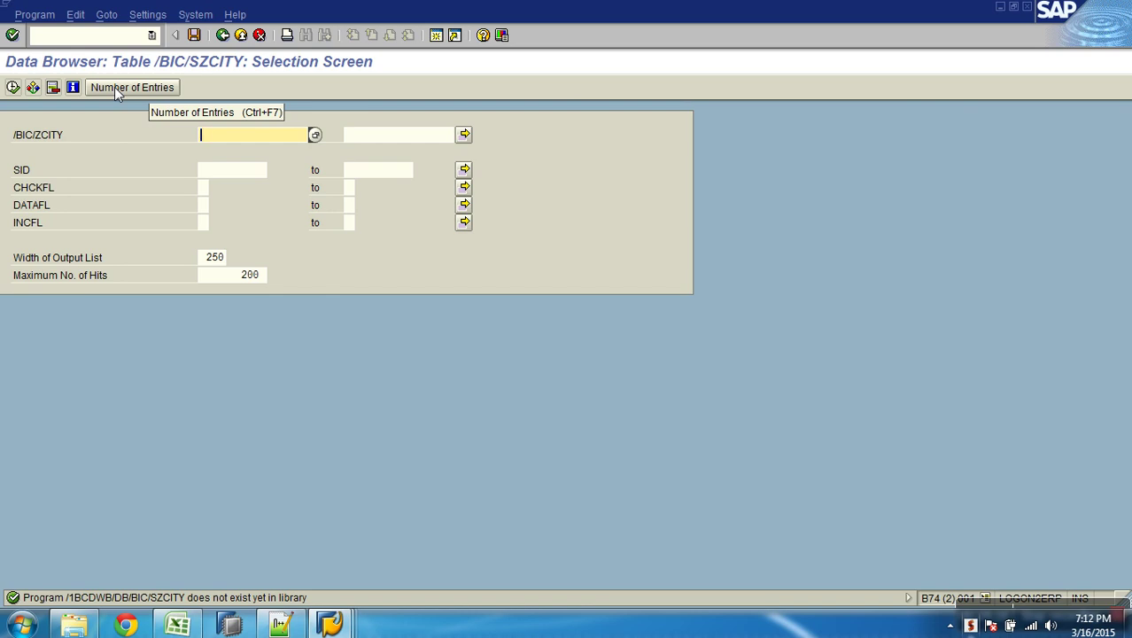
pyautogui.click(13, 87)
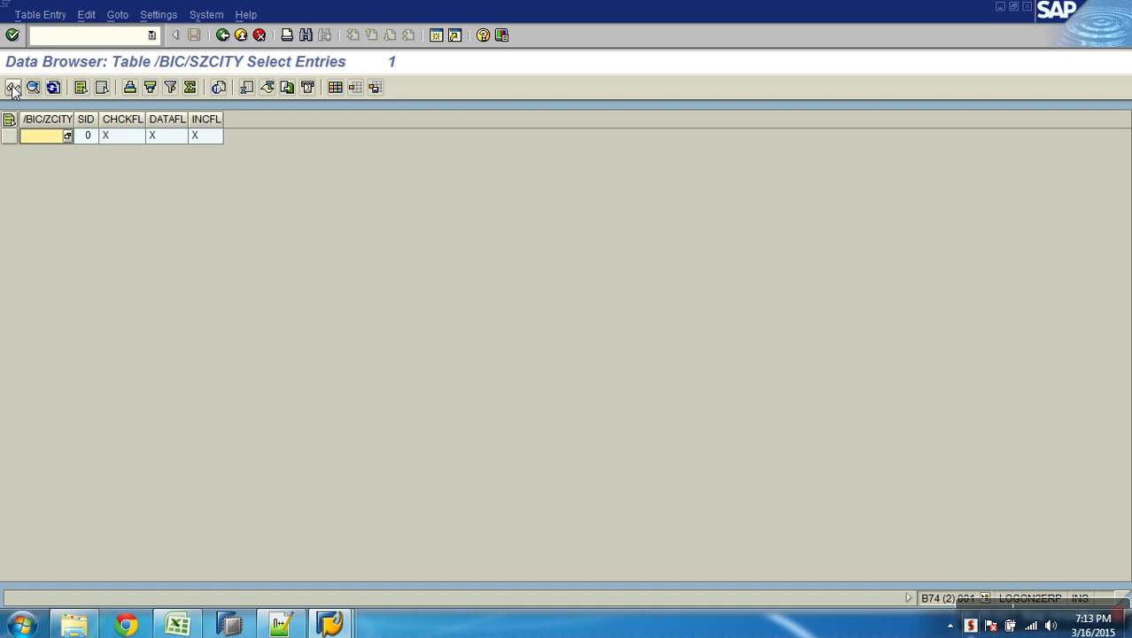
pyautogui.click(14, 88)
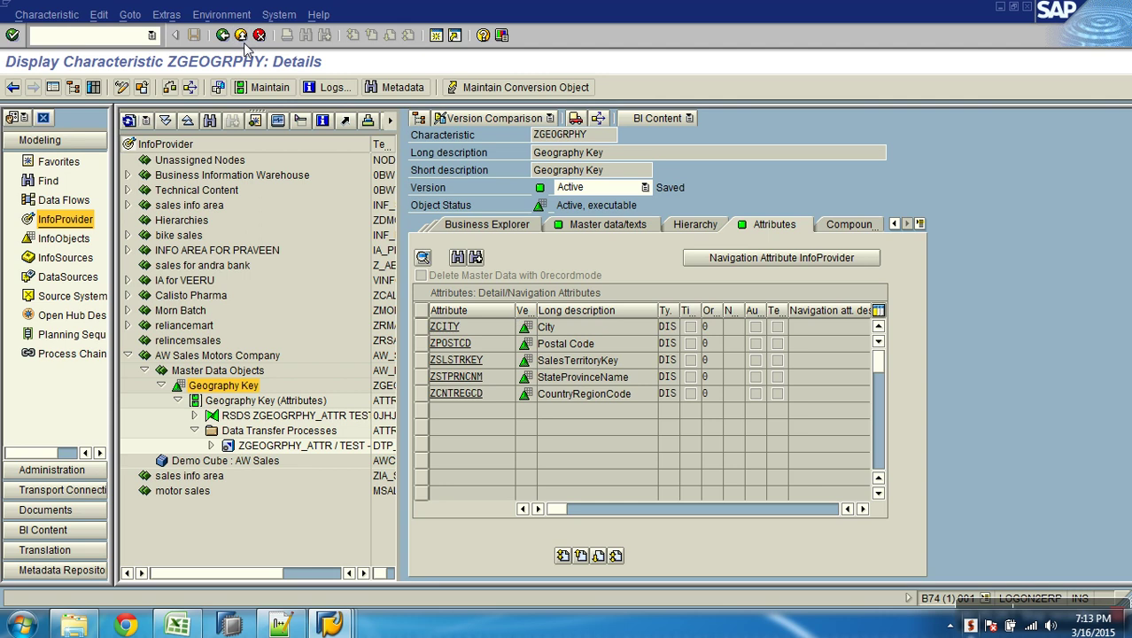
# Step: Leave the ZGEOGRPHY characteristic details, display the Geography Key data flow upwards and close that display
pyautogui.click(241, 36)
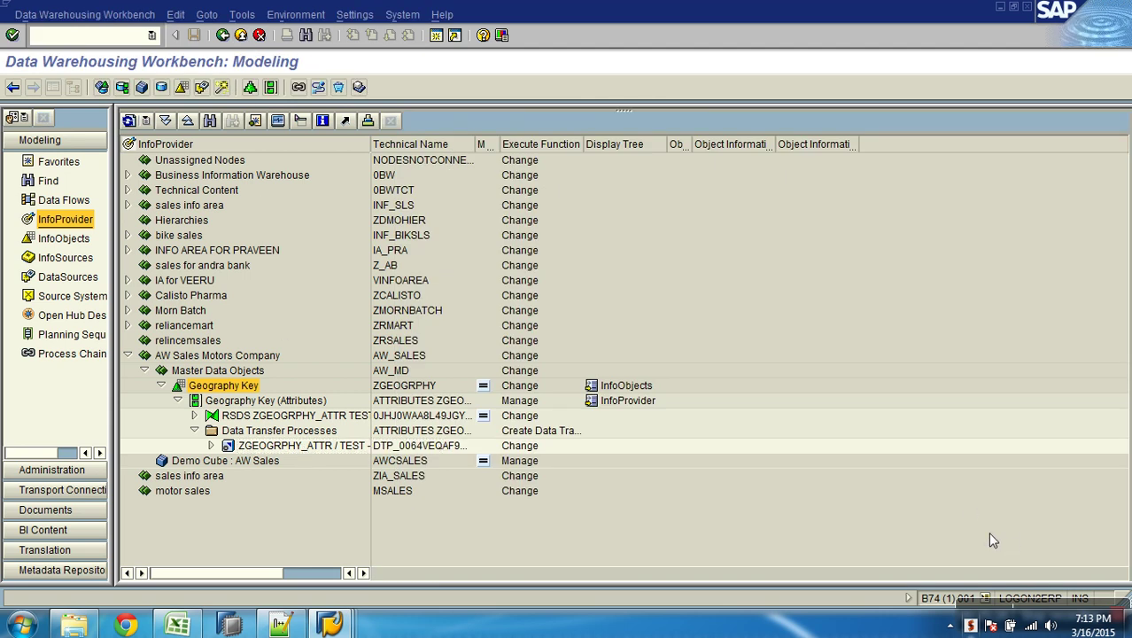
pyautogui.rightClick(239, 386)
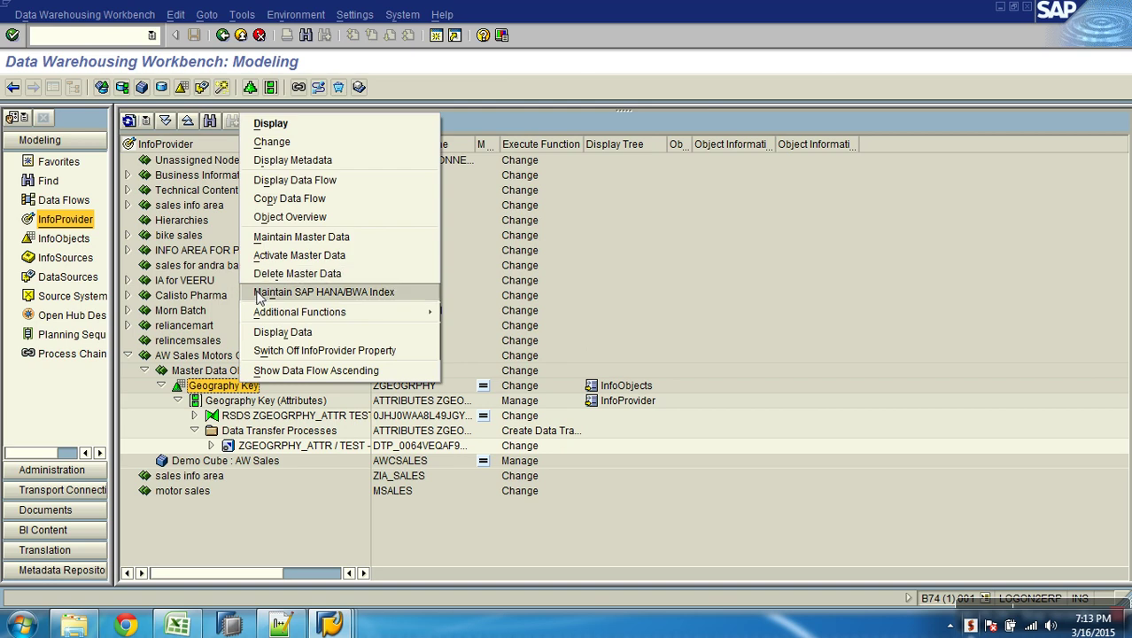
pyautogui.click(298, 181)
pyautogui.press('Up')
pyautogui.click(420, 553)
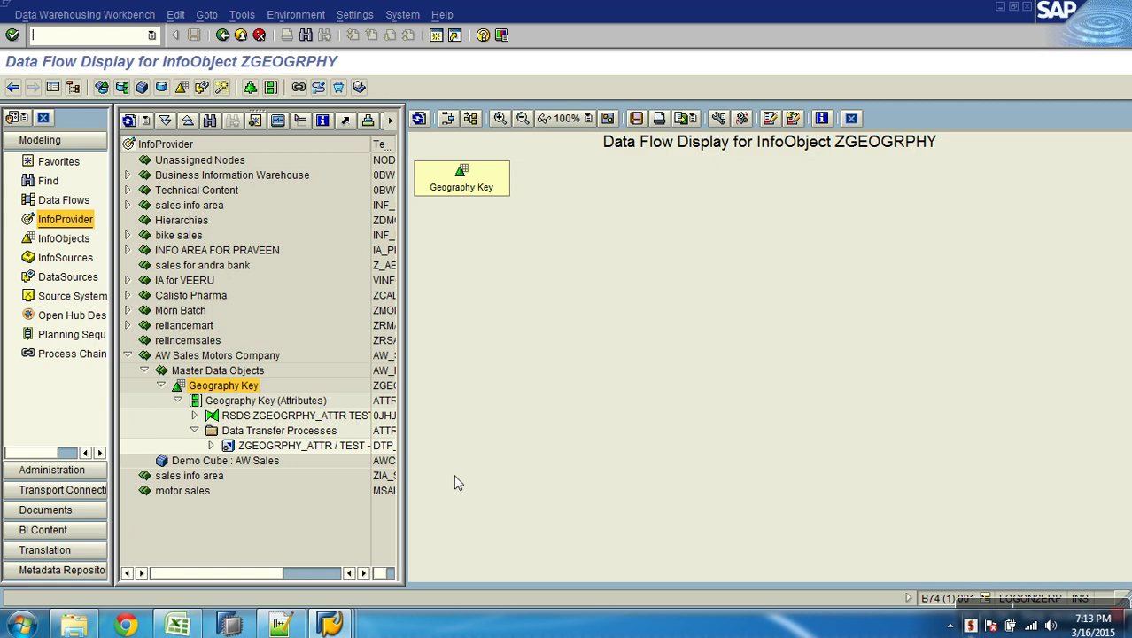
pyautogui.click(850, 118)
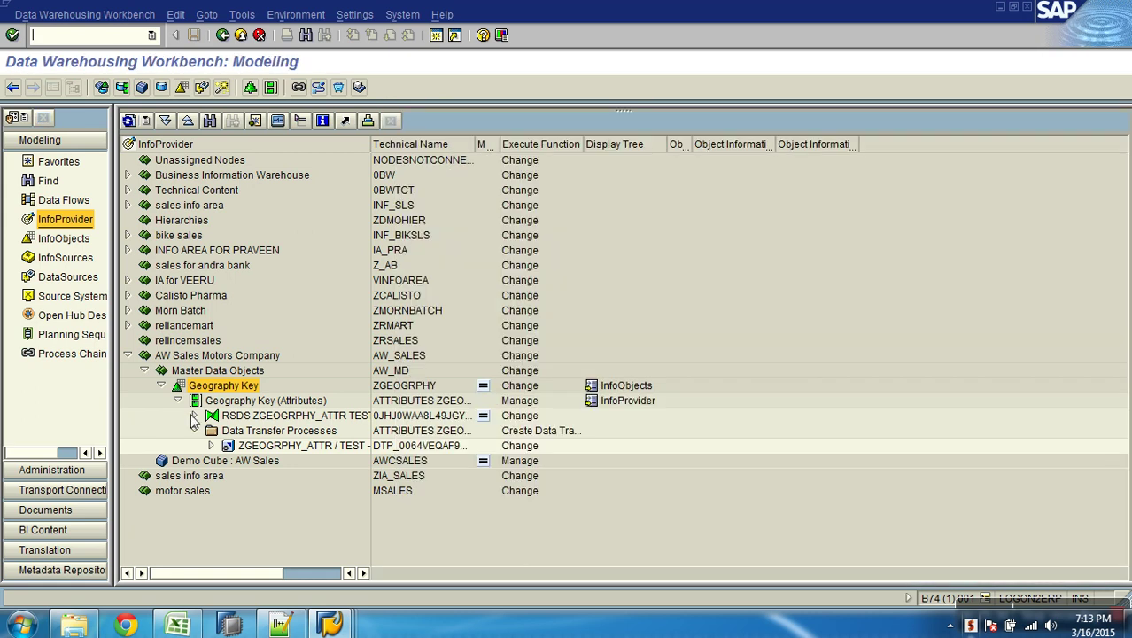
# Step: Display the data flow of Geography Key expanded downwards
pyautogui.click(219, 388)
pyautogui.rightClick(220, 388)
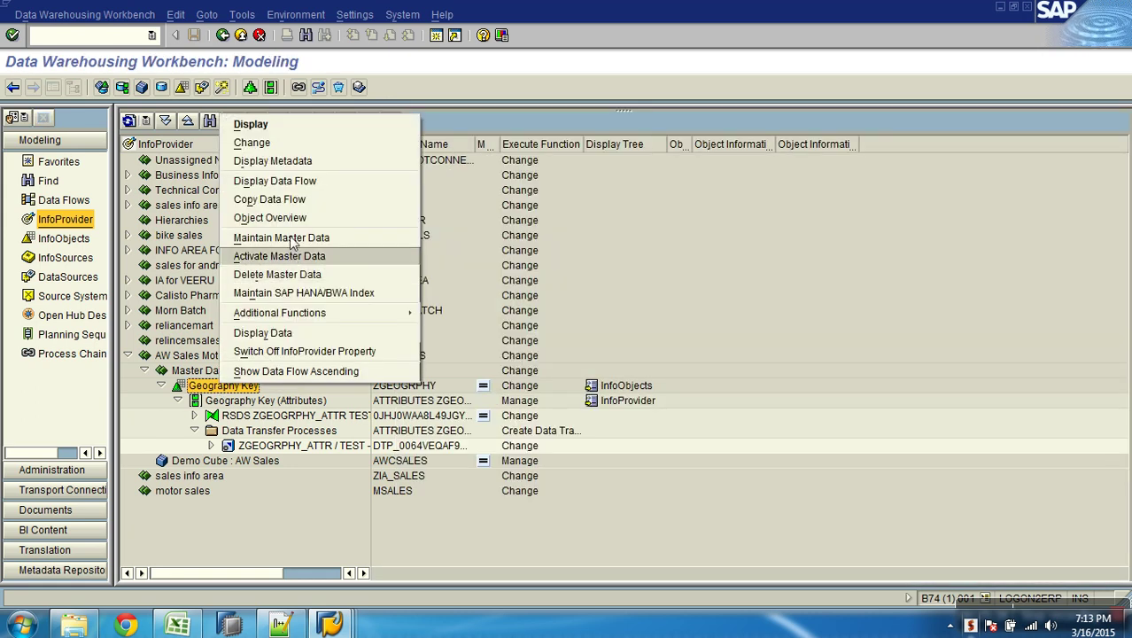
pyautogui.click(288, 182)
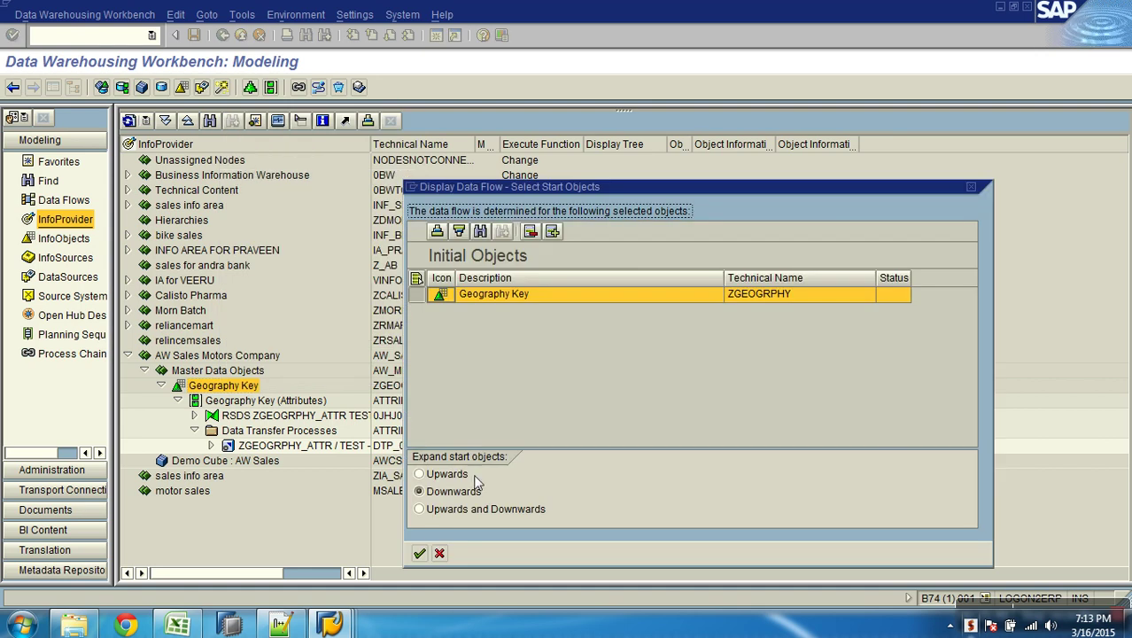
pyautogui.click(419, 553)
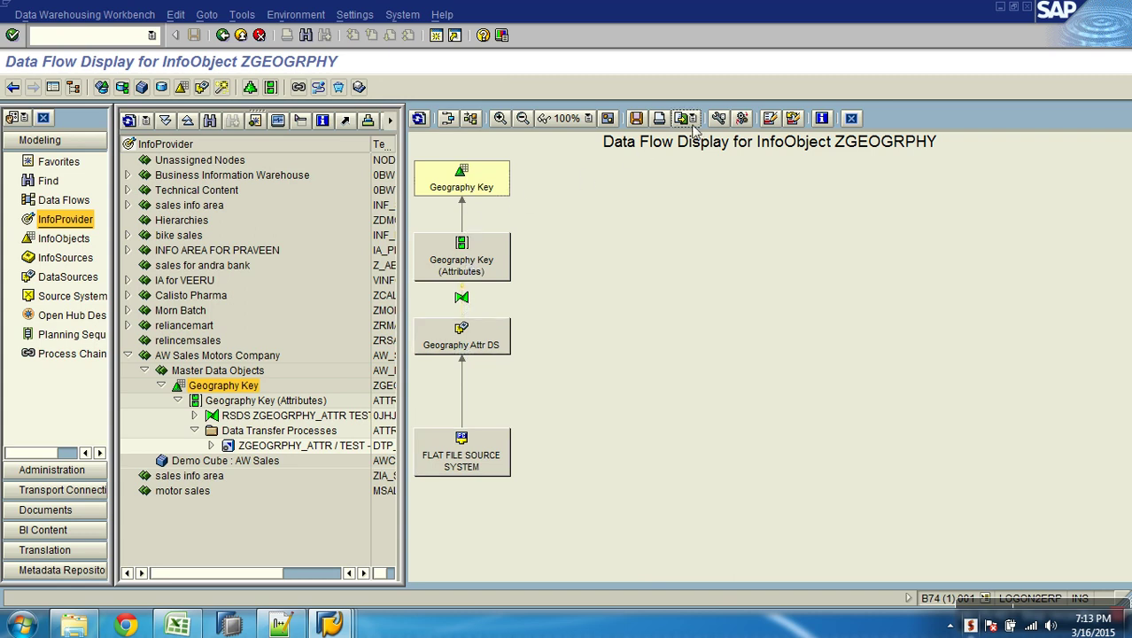
# Step: Show technical names in the enlarged data flow and display the data transfer process between the DataSource and the attributes
pyautogui.click(718, 119)
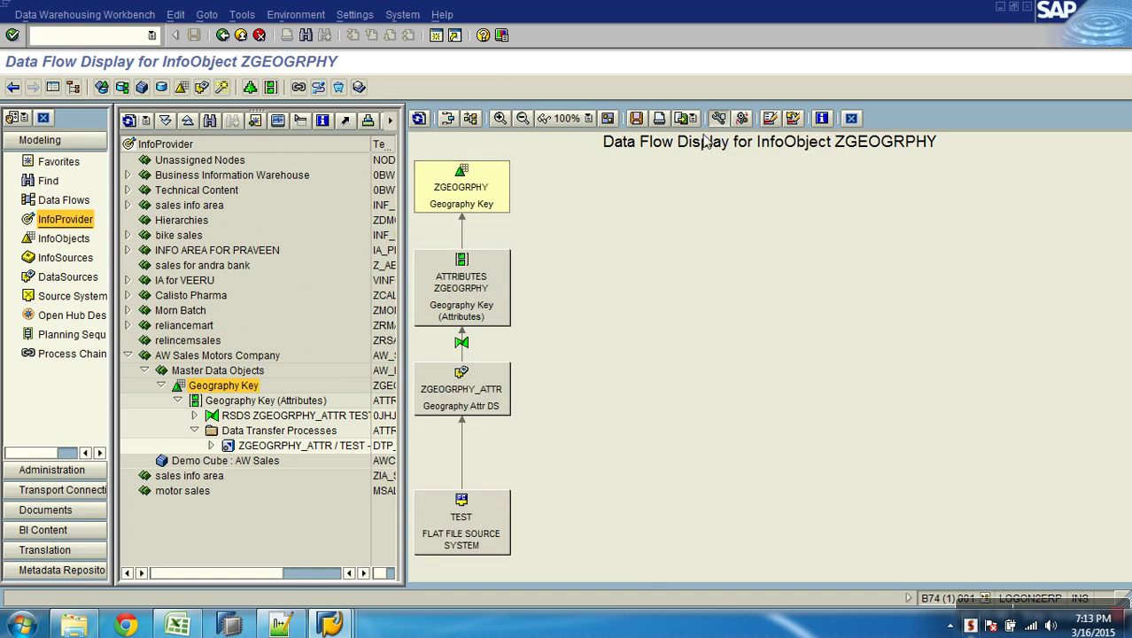
pyautogui.click(501, 120)
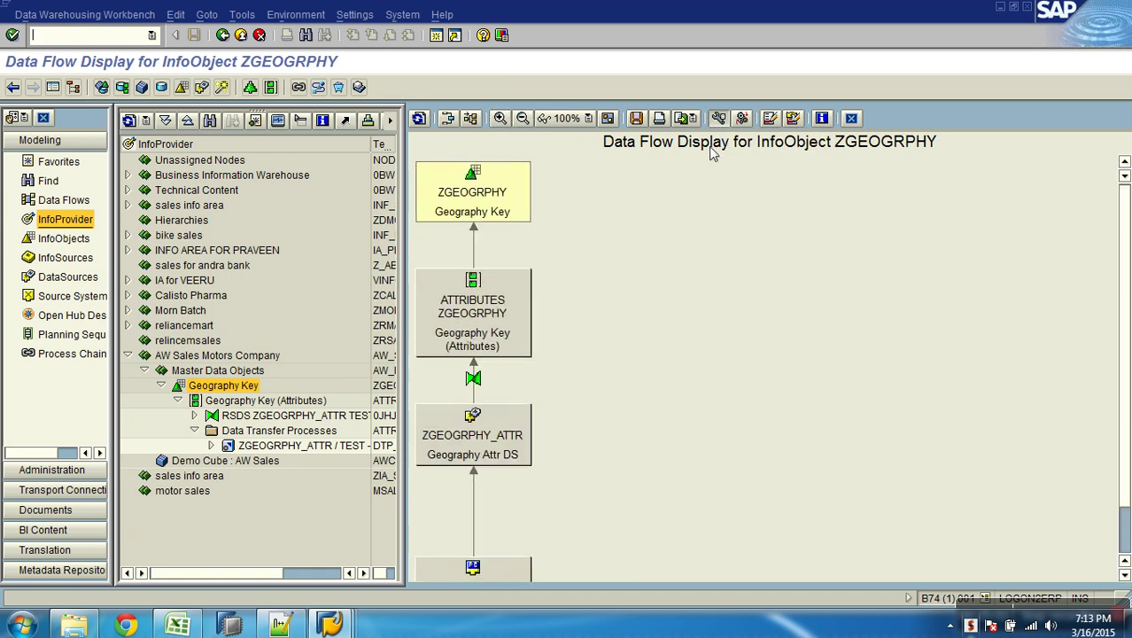
pyautogui.click(742, 120)
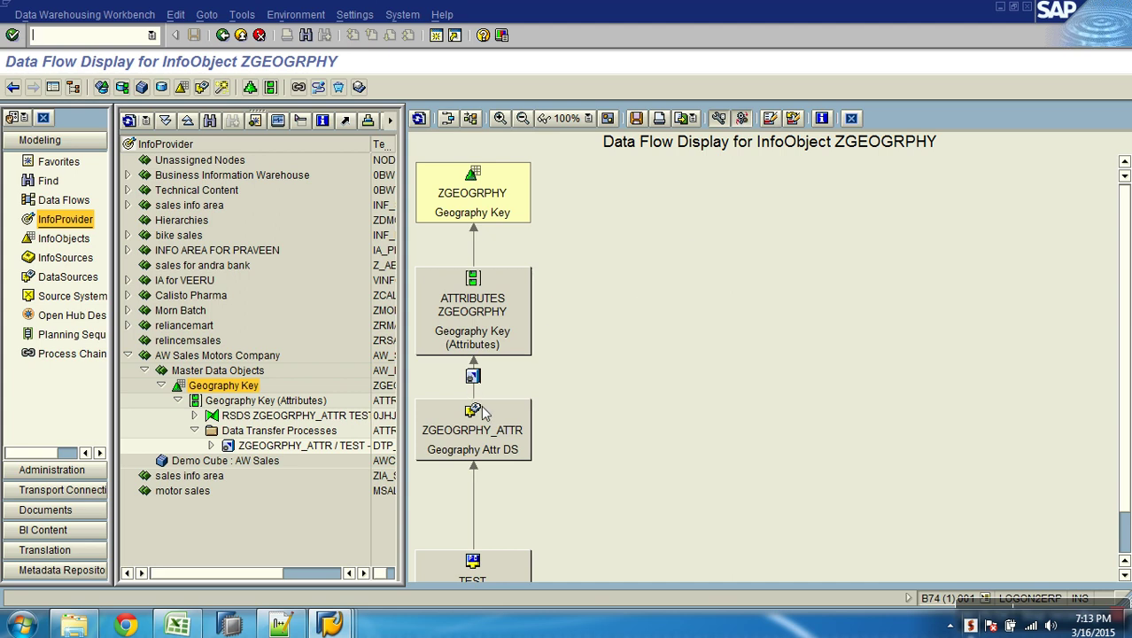
# Step: Refresh the ZGEOGRPHY data flow to include its data transfer process and InfoPackage, and move the ZGEOGRPHY_ATTR DataSource aside
pyautogui.moveTo(492, 409); pyautogui.dragTo(572, 408)
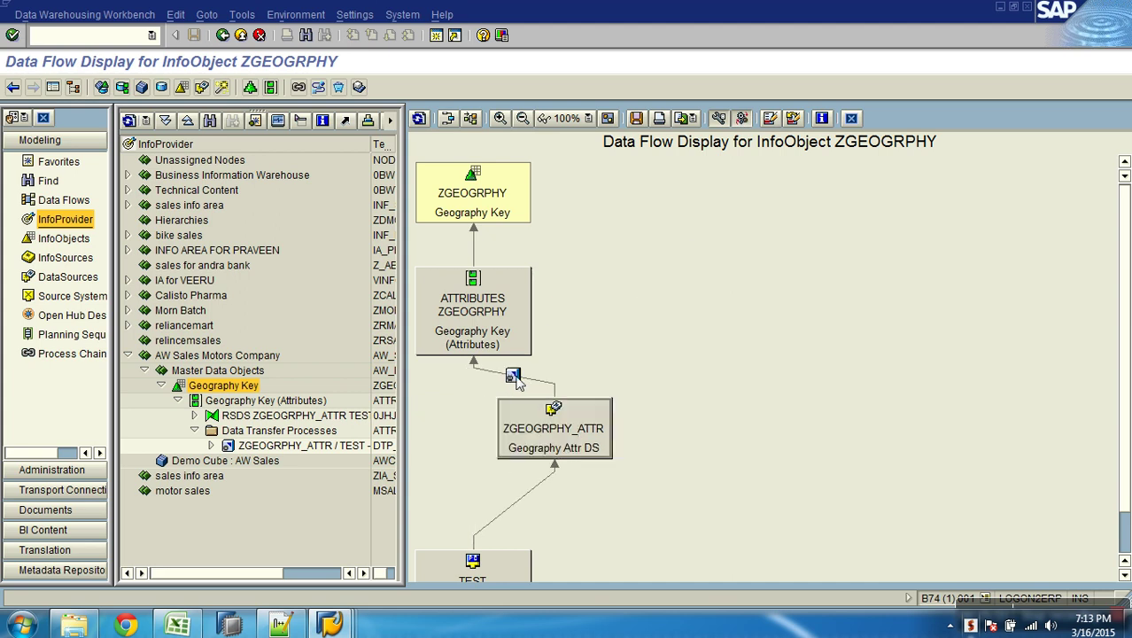
pyautogui.click(742, 119)
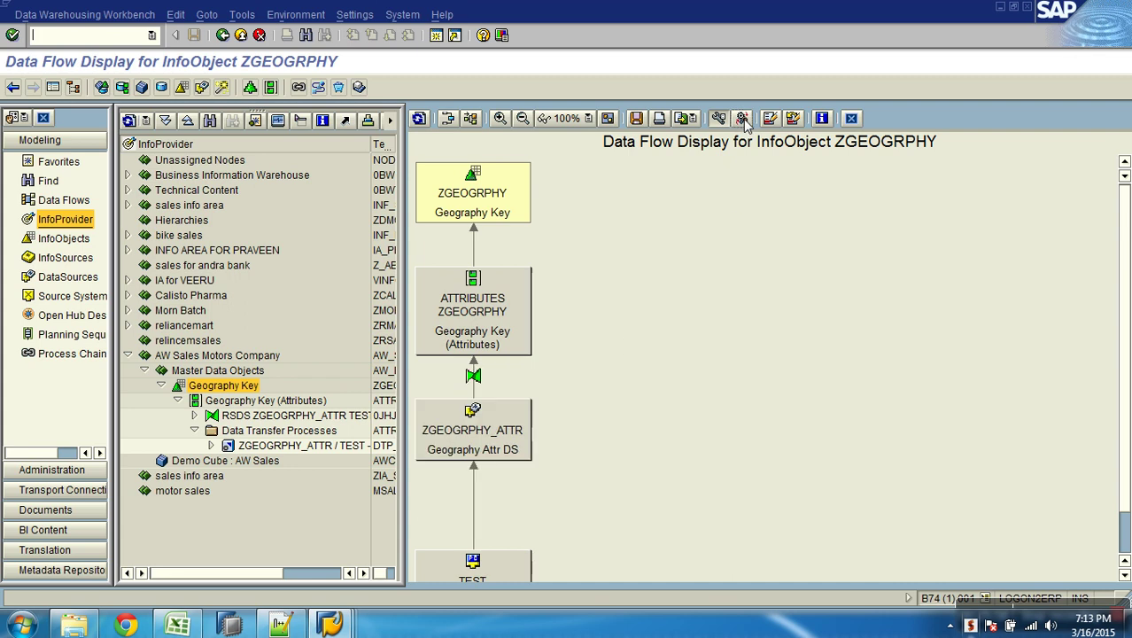
pyautogui.click(419, 118)
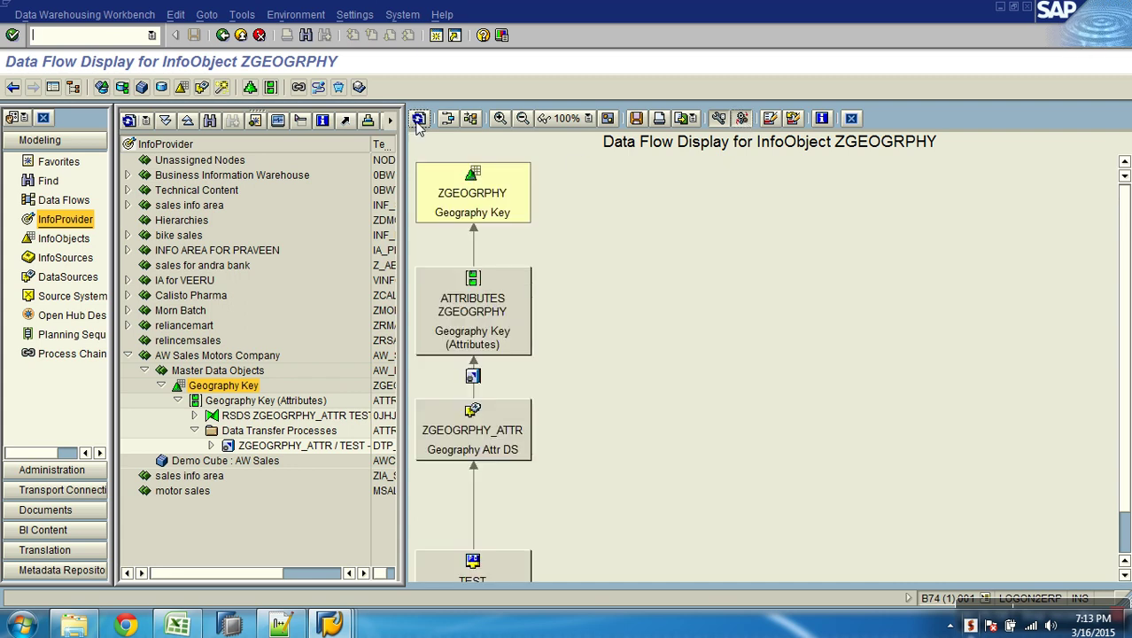
pyautogui.moveTo(1124, 393); pyautogui.dragTo(1125, 434)
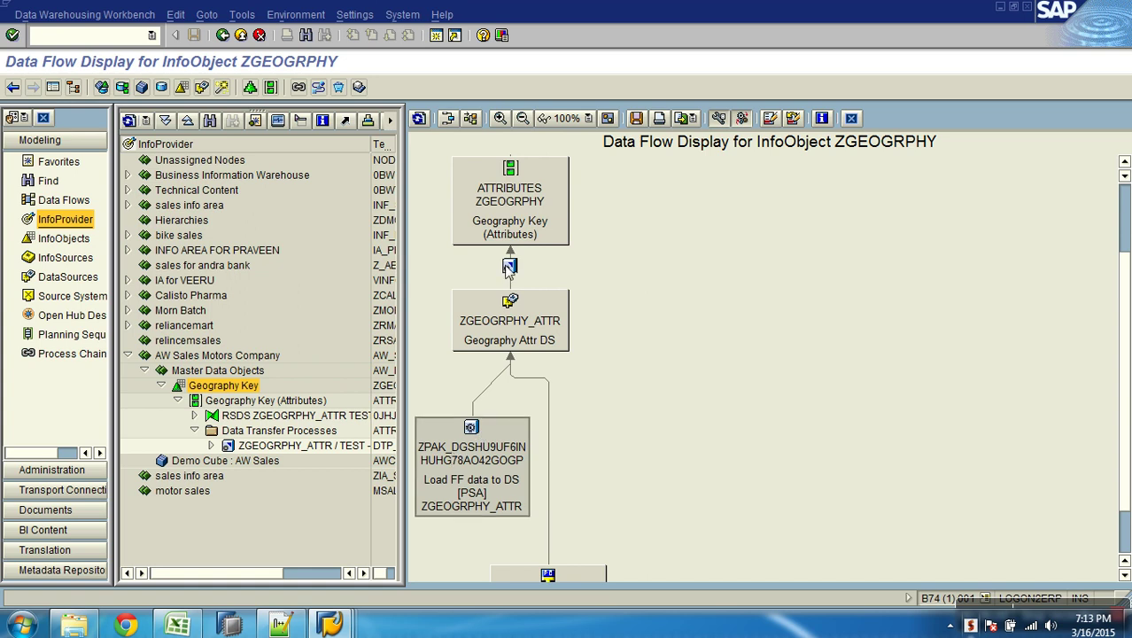
pyautogui.moveTo(540, 301); pyautogui.dragTo(578, 292)
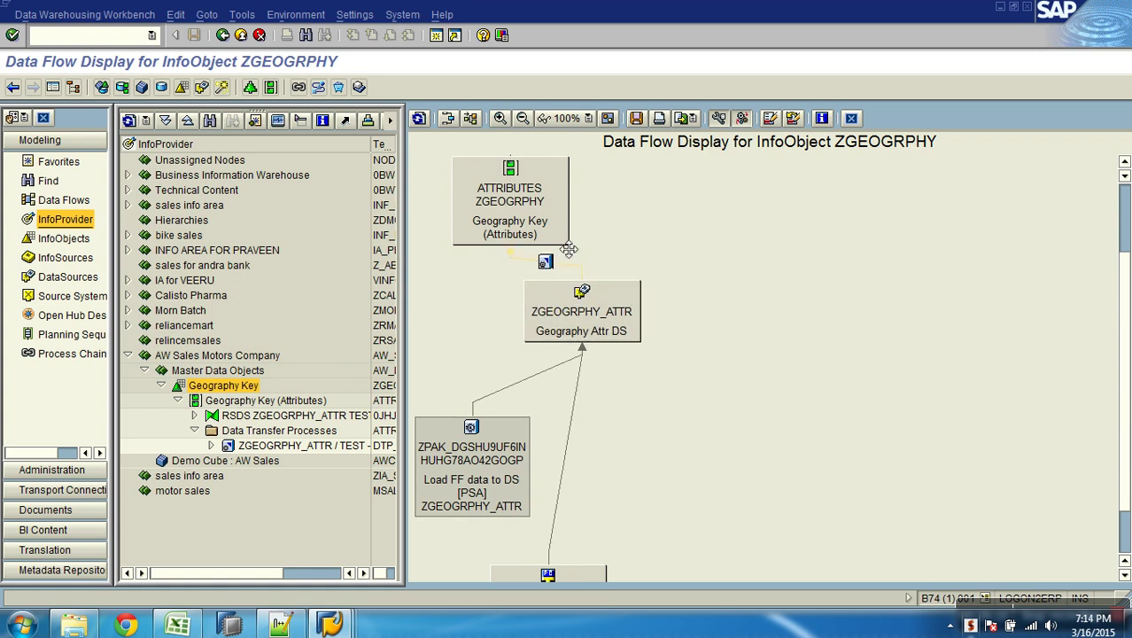
# Step: Display the data transfer process, return to the ZGEOGRPHY data flow and show its technical names, data transfer process and InfoPackage
pyautogui.doubleClick(546, 263)
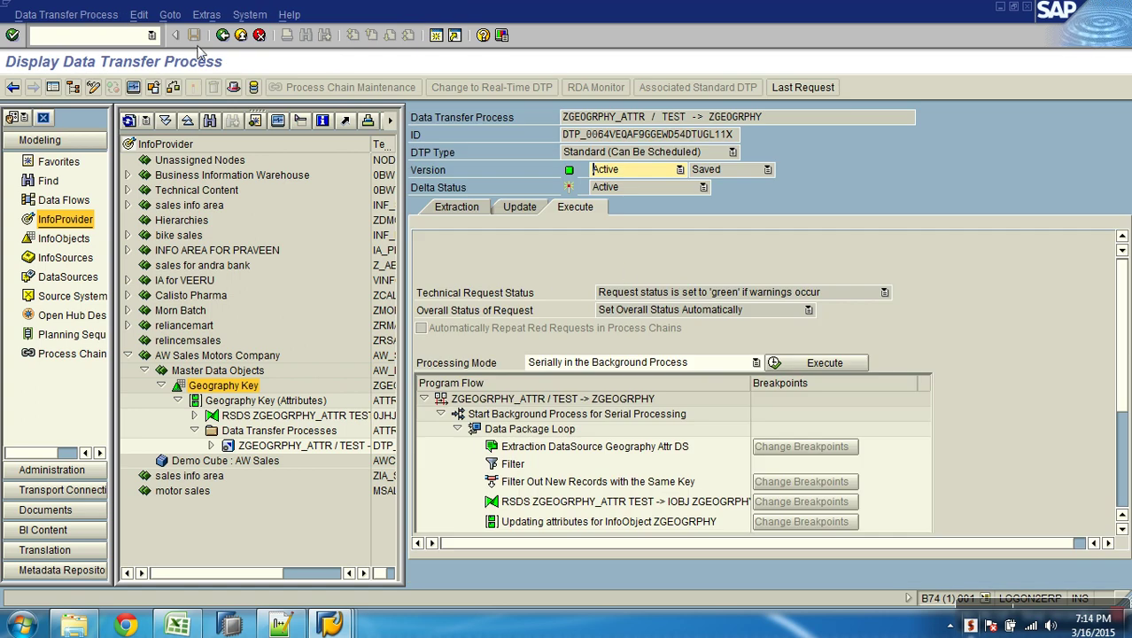
pyautogui.click(222, 36)
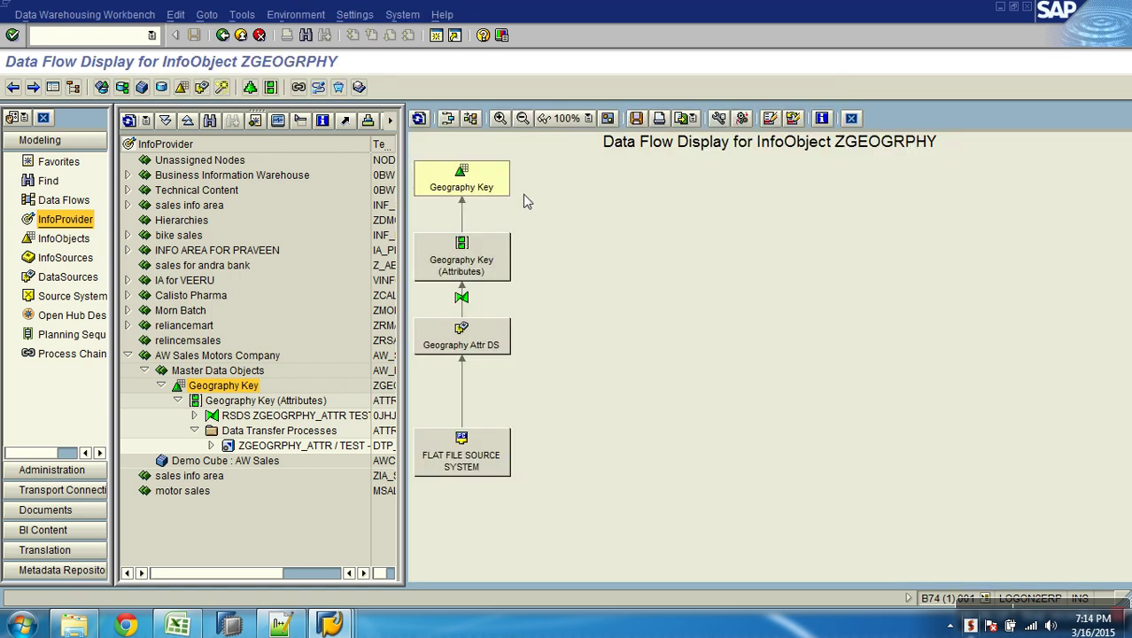
pyautogui.click(718, 119)
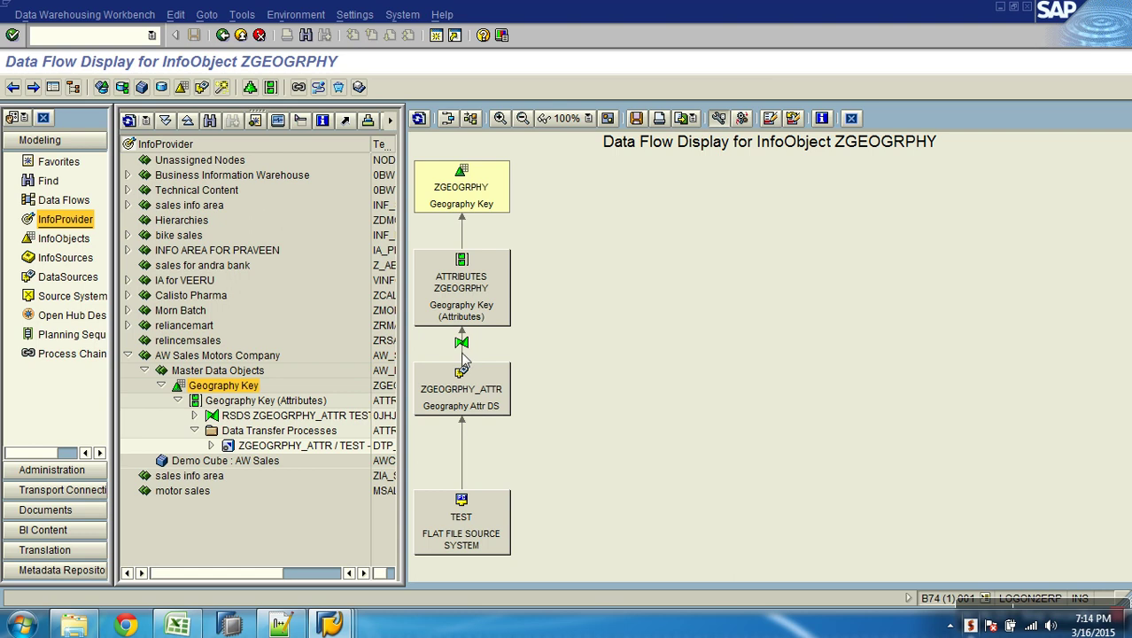
pyautogui.click(742, 118)
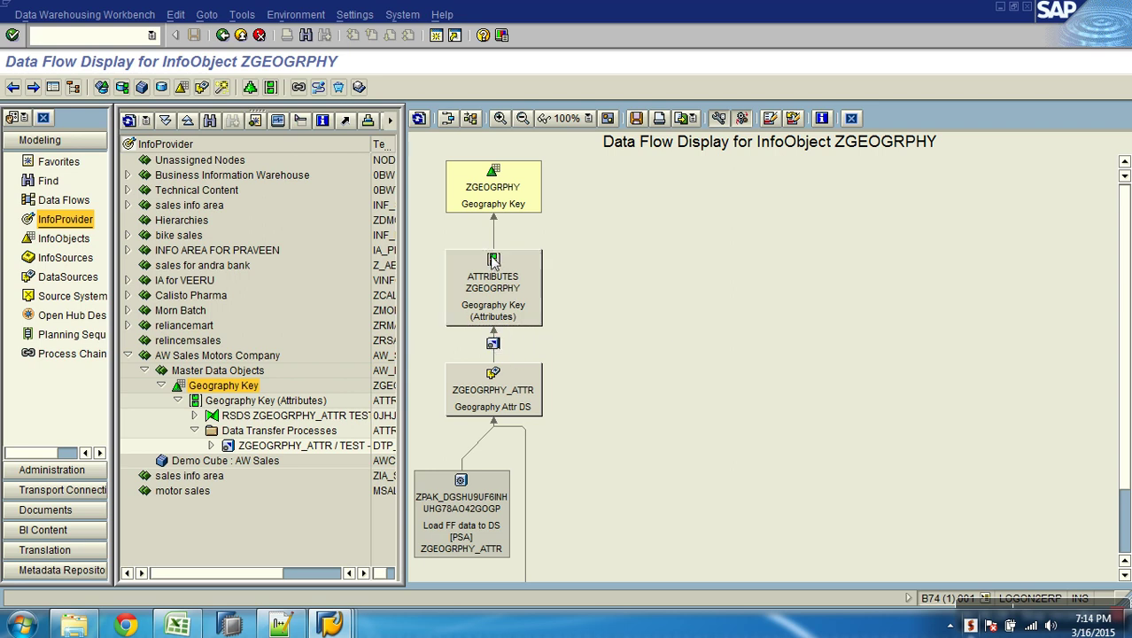
# Step: Move the Geography Key attributes and ZGEOGRPHY_ATTR DataSource apart in the data flow and display the data transfer process between them
pyautogui.moveTo(511, 263); pyautogui.dragTo(568, 259)
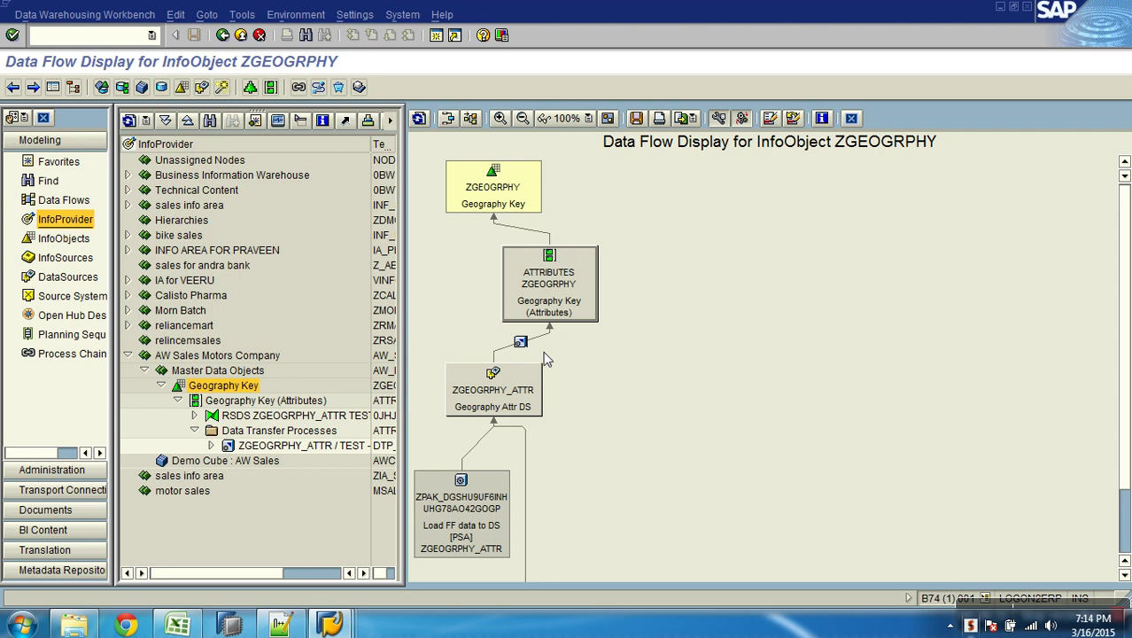
pyautogui.moveTo(529, 374); pyautogui.dragTo(609, 415)
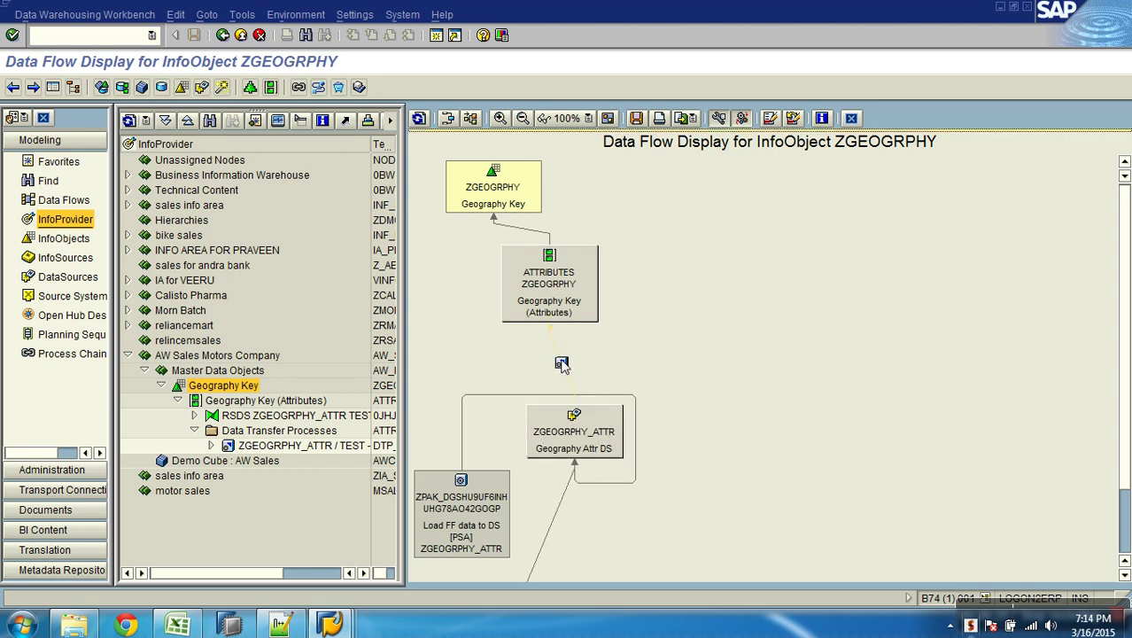
pyautogui.rightClick(561, 363)
pyautogui.click(561, 365)
pyautogui.doubleClick(560, 363)
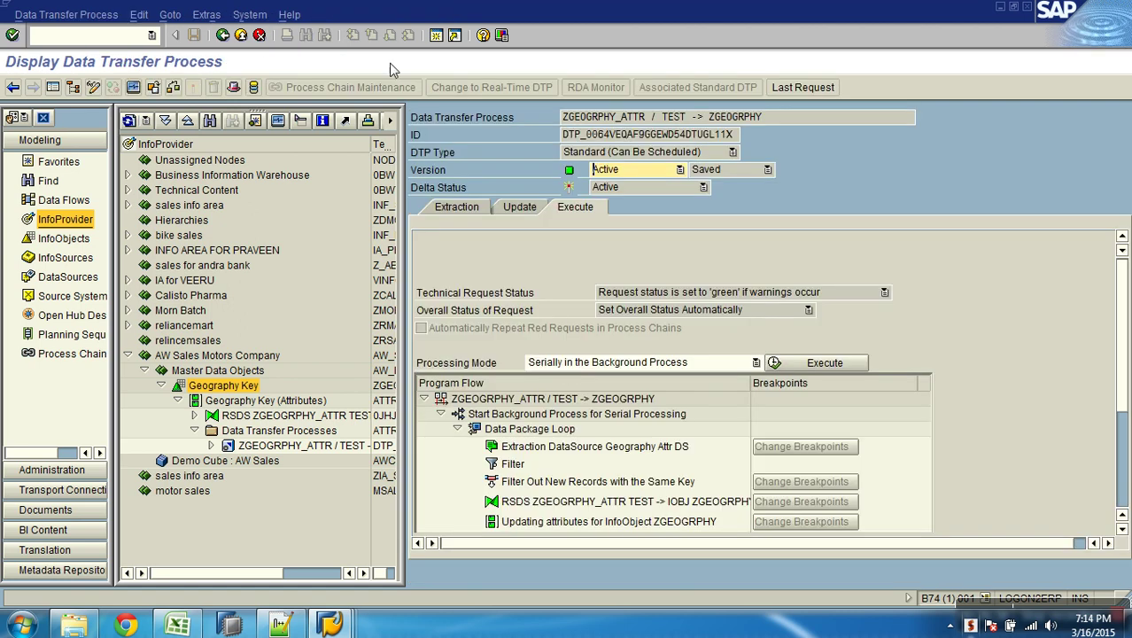
# Step: Leave the data transfer process display for the InfoProvider tree and collapse Geography Key under Master Data Objects
pyautogui.click(240, 36)
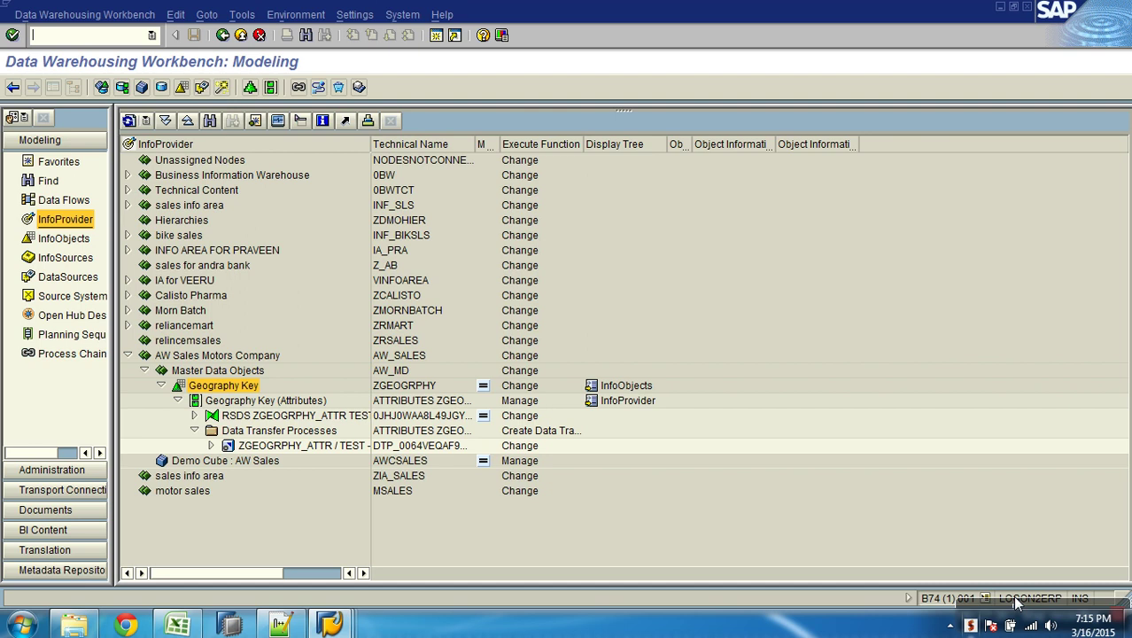
pyautogui.click(162, 386)
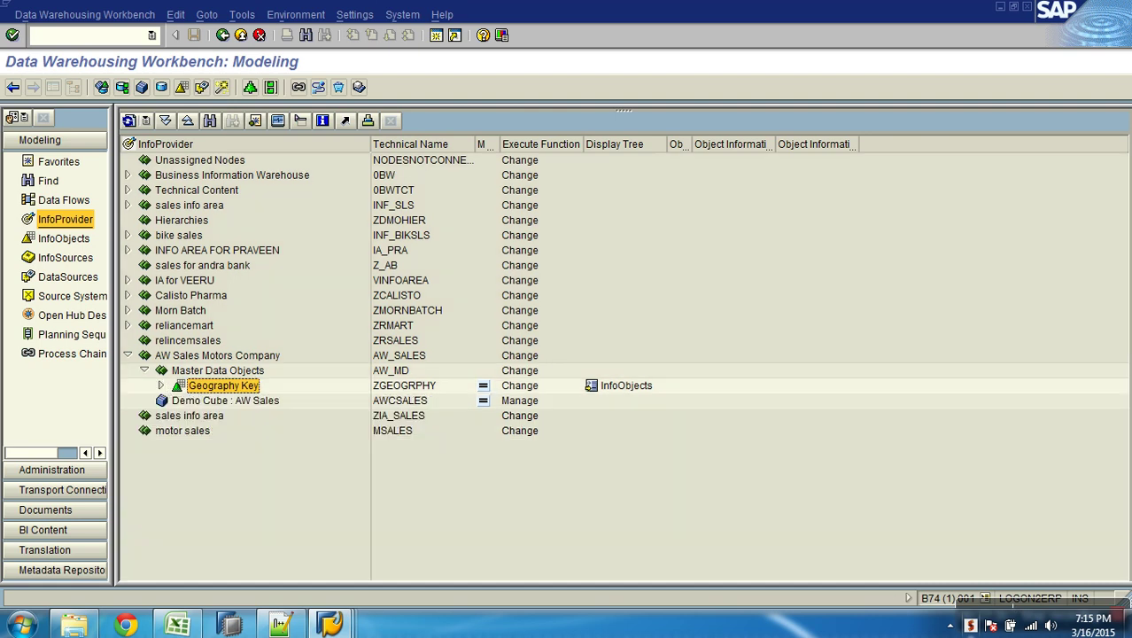